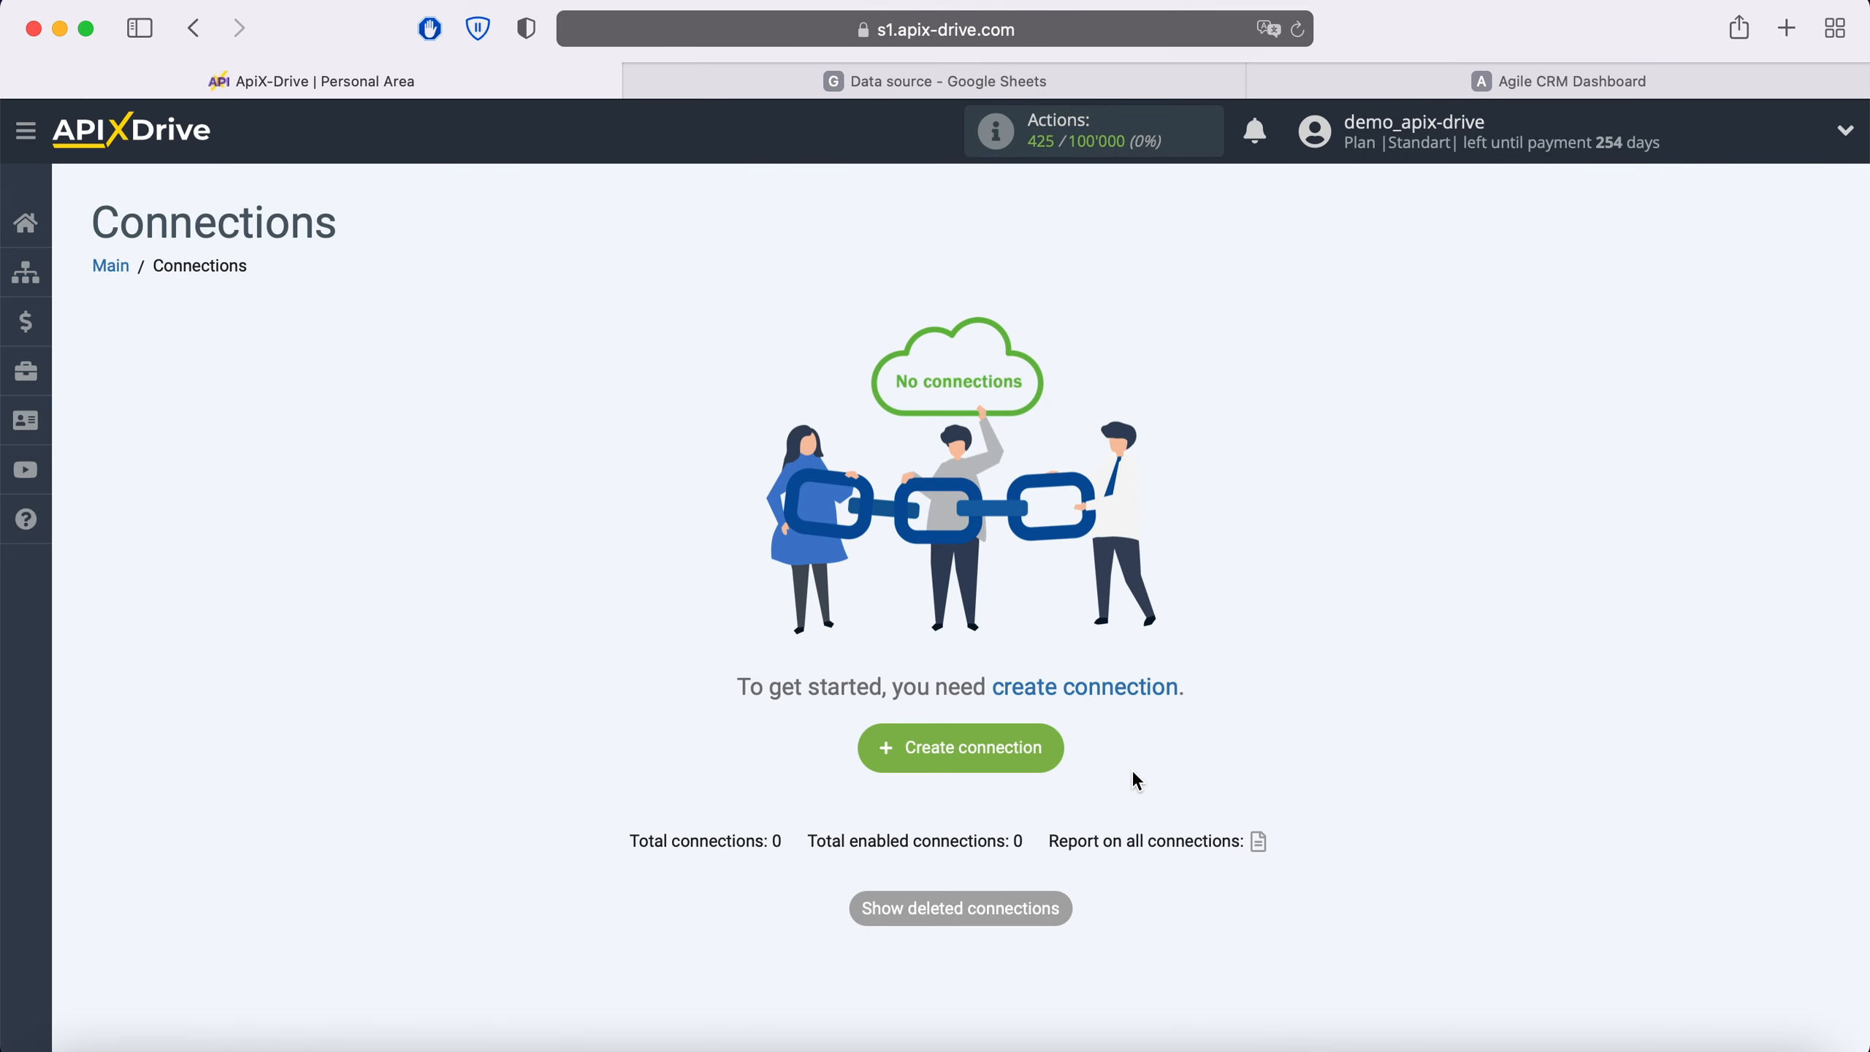
Create a new connection and choose Google Sheets as its data source system.
{"action": "left_click", "coordinate": [1033, 733]}
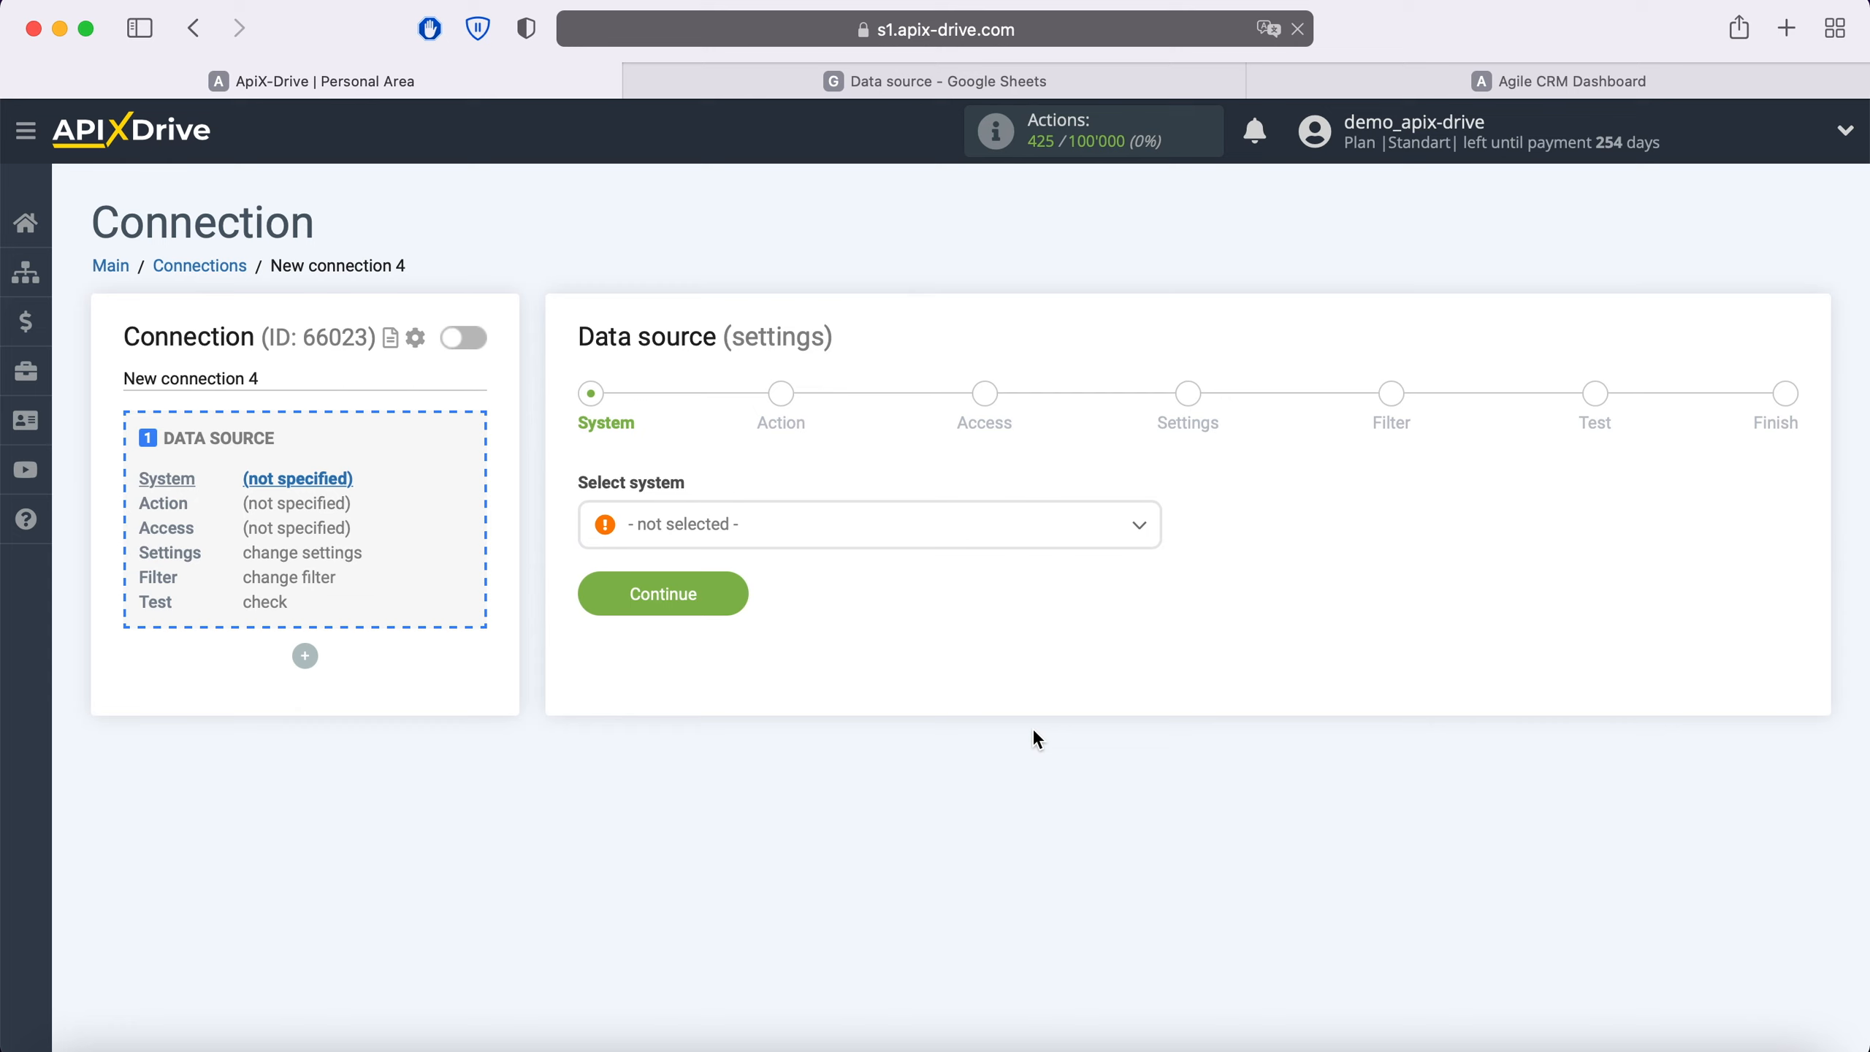
{"action": "left_click", "coordinate": [903, 540]}
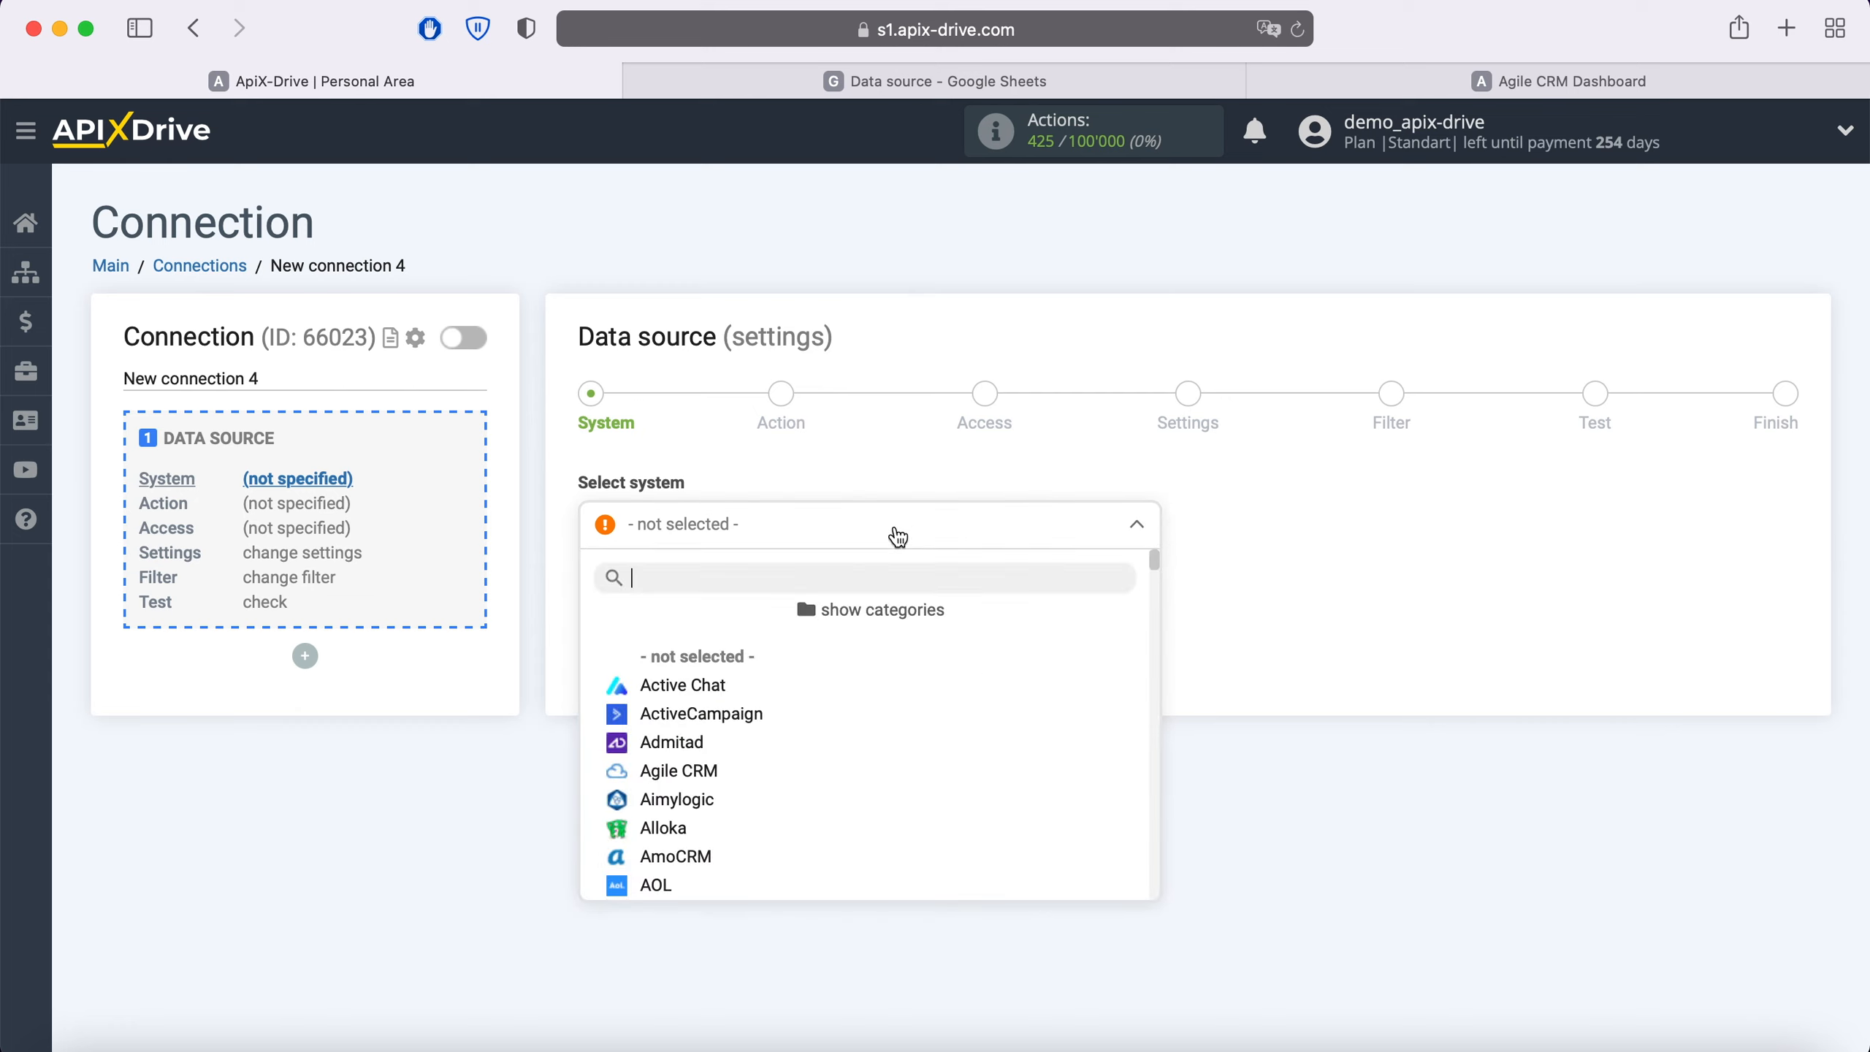
{"action": "scroll", "coordinate": [881, 690], "scroll_direction": "down", "scroll_amount": 3}
{"action": "scroll", "coordinate": [882, 690], "scroll_direction": "down", "scroll_amount": 15}
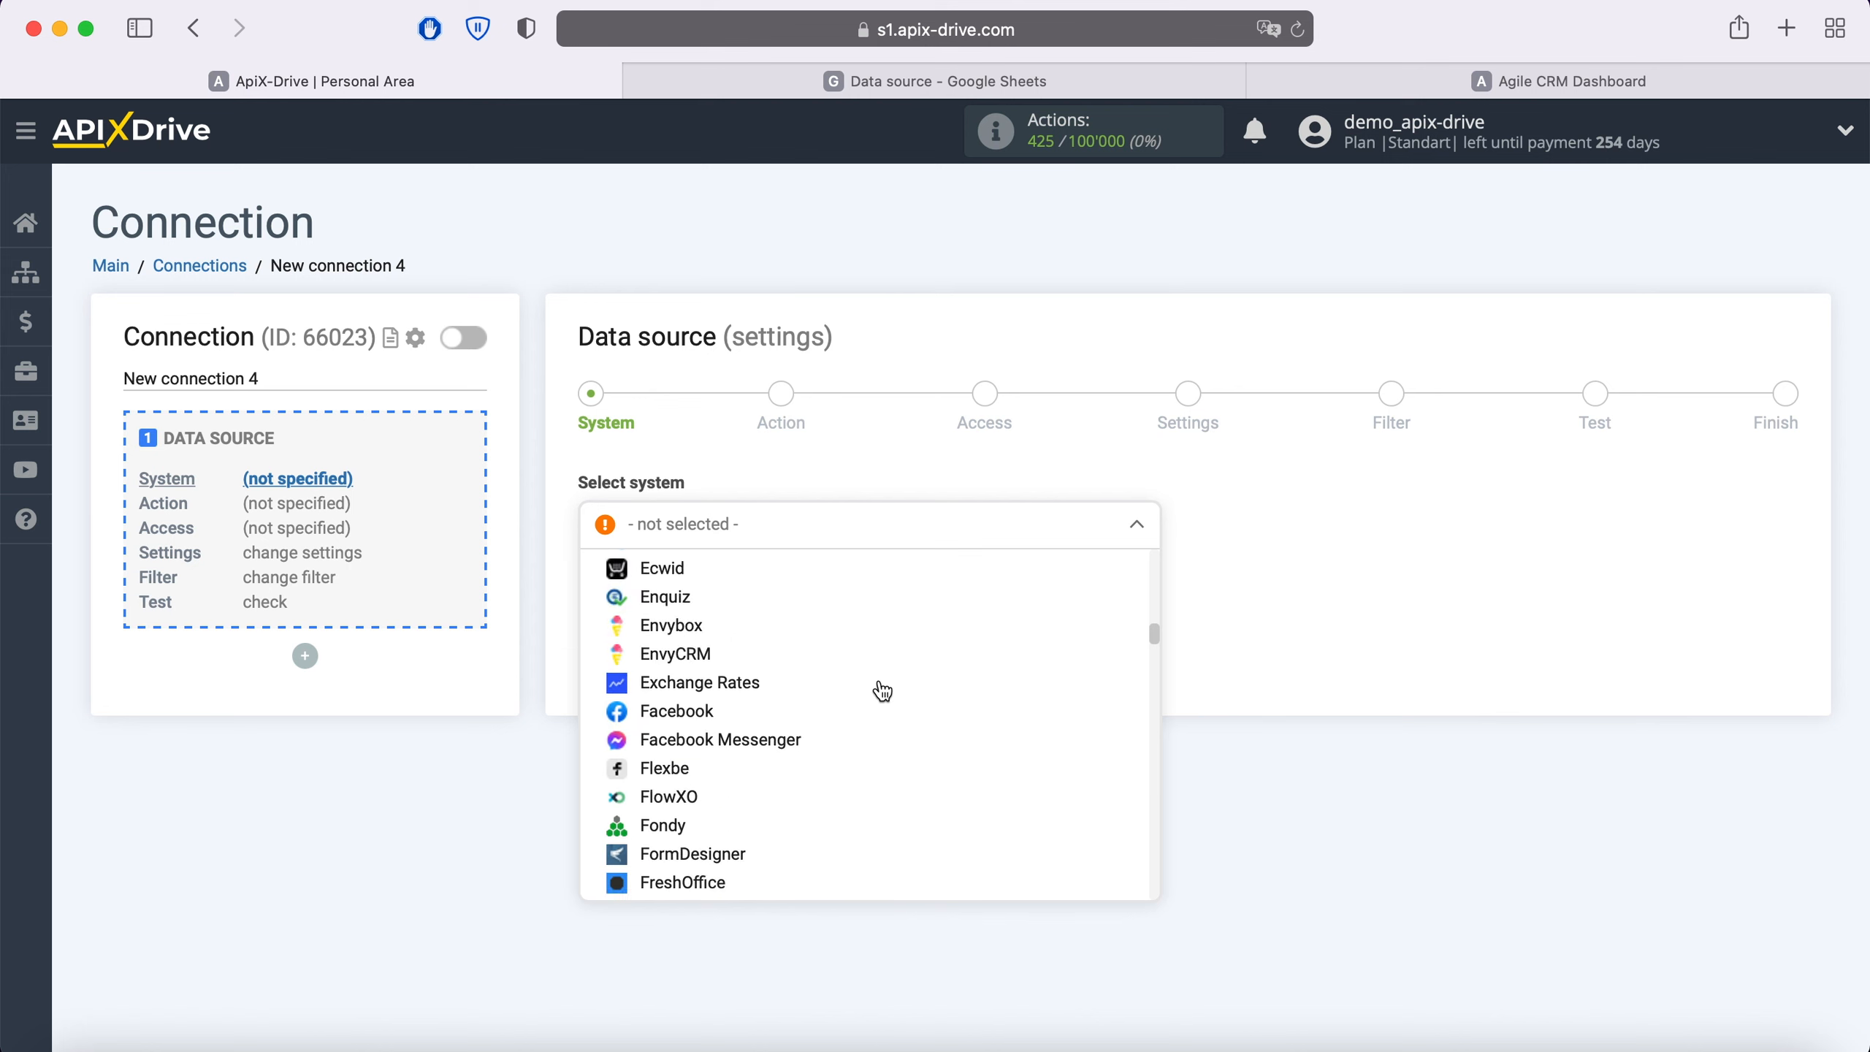
{"action": "scroll", "coordinate": [881, 690], "scroll_direction": "down", "scroll_amount": 1}
{"action": "left_click", "coordinate": [739, 761]}
{"action": "left_click", "coordinate": [734, 598]}
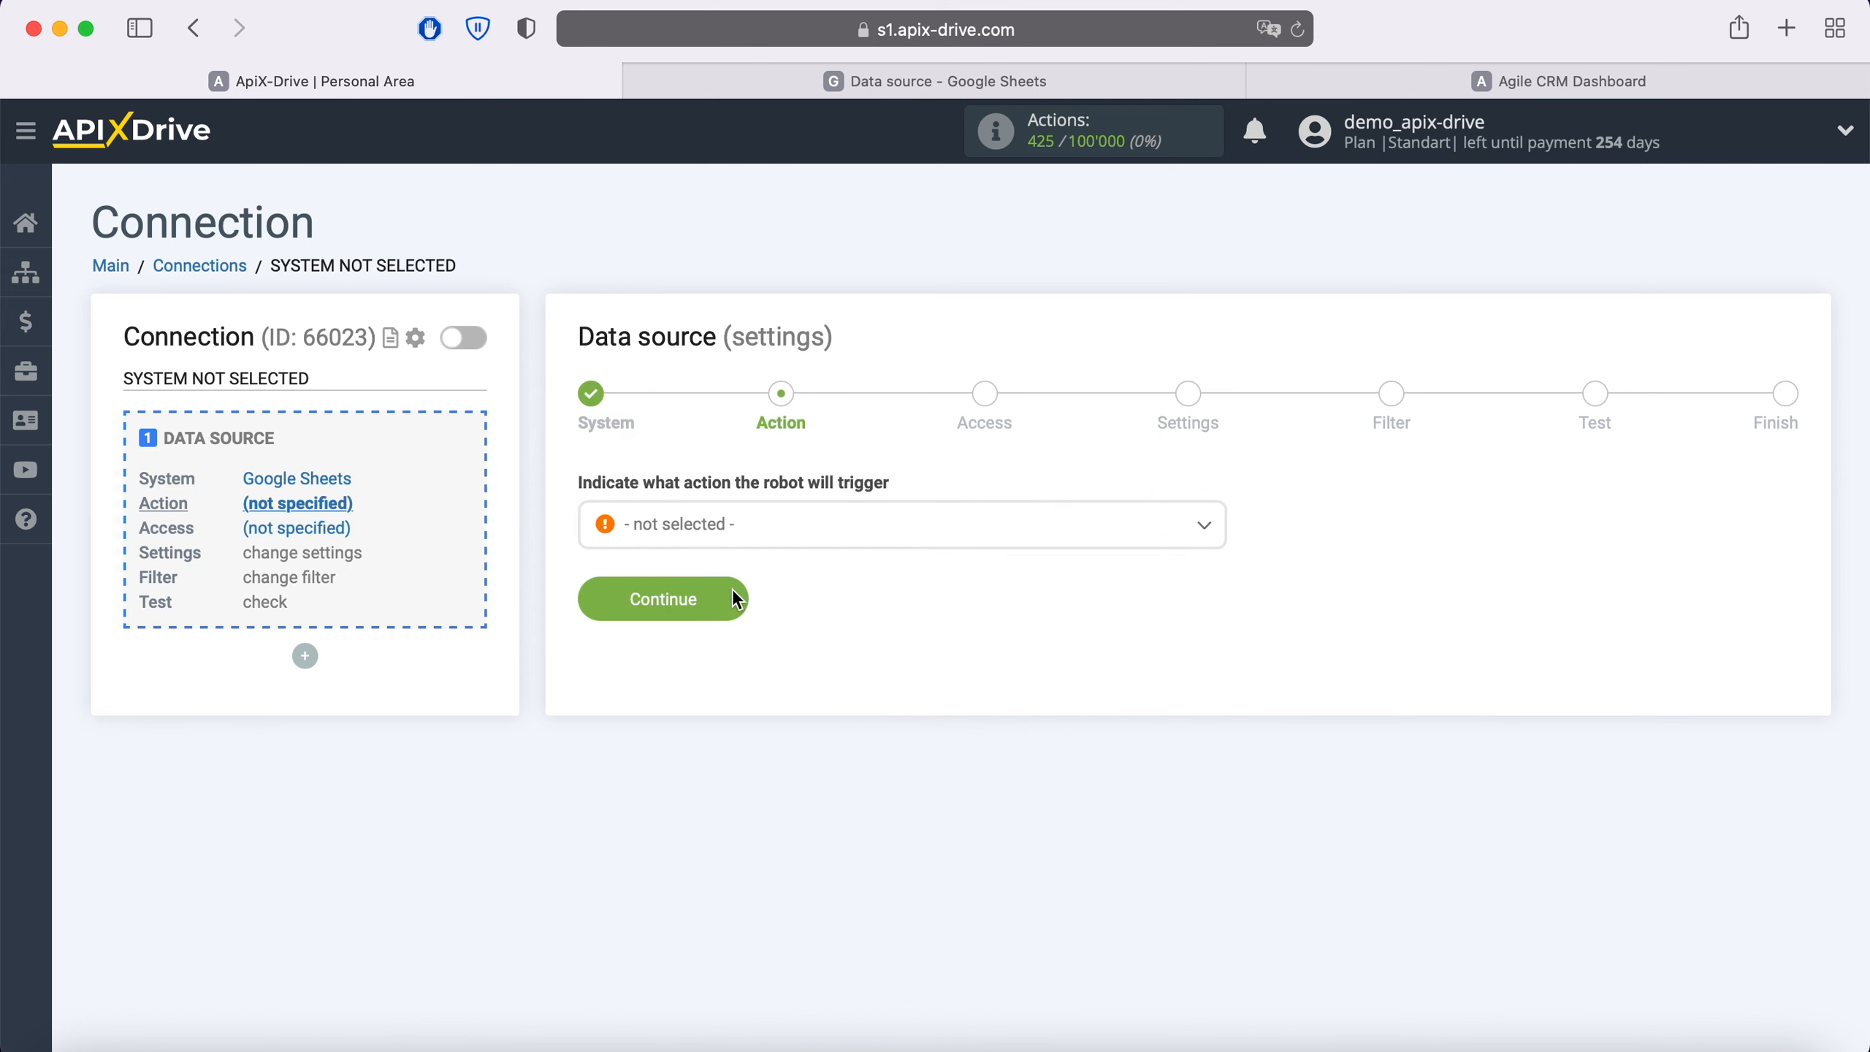
Set the data source's triggering action to Get Rows (new) and continue to the access stage.
{"action": "left_click", "coordinate": [770, 538]}
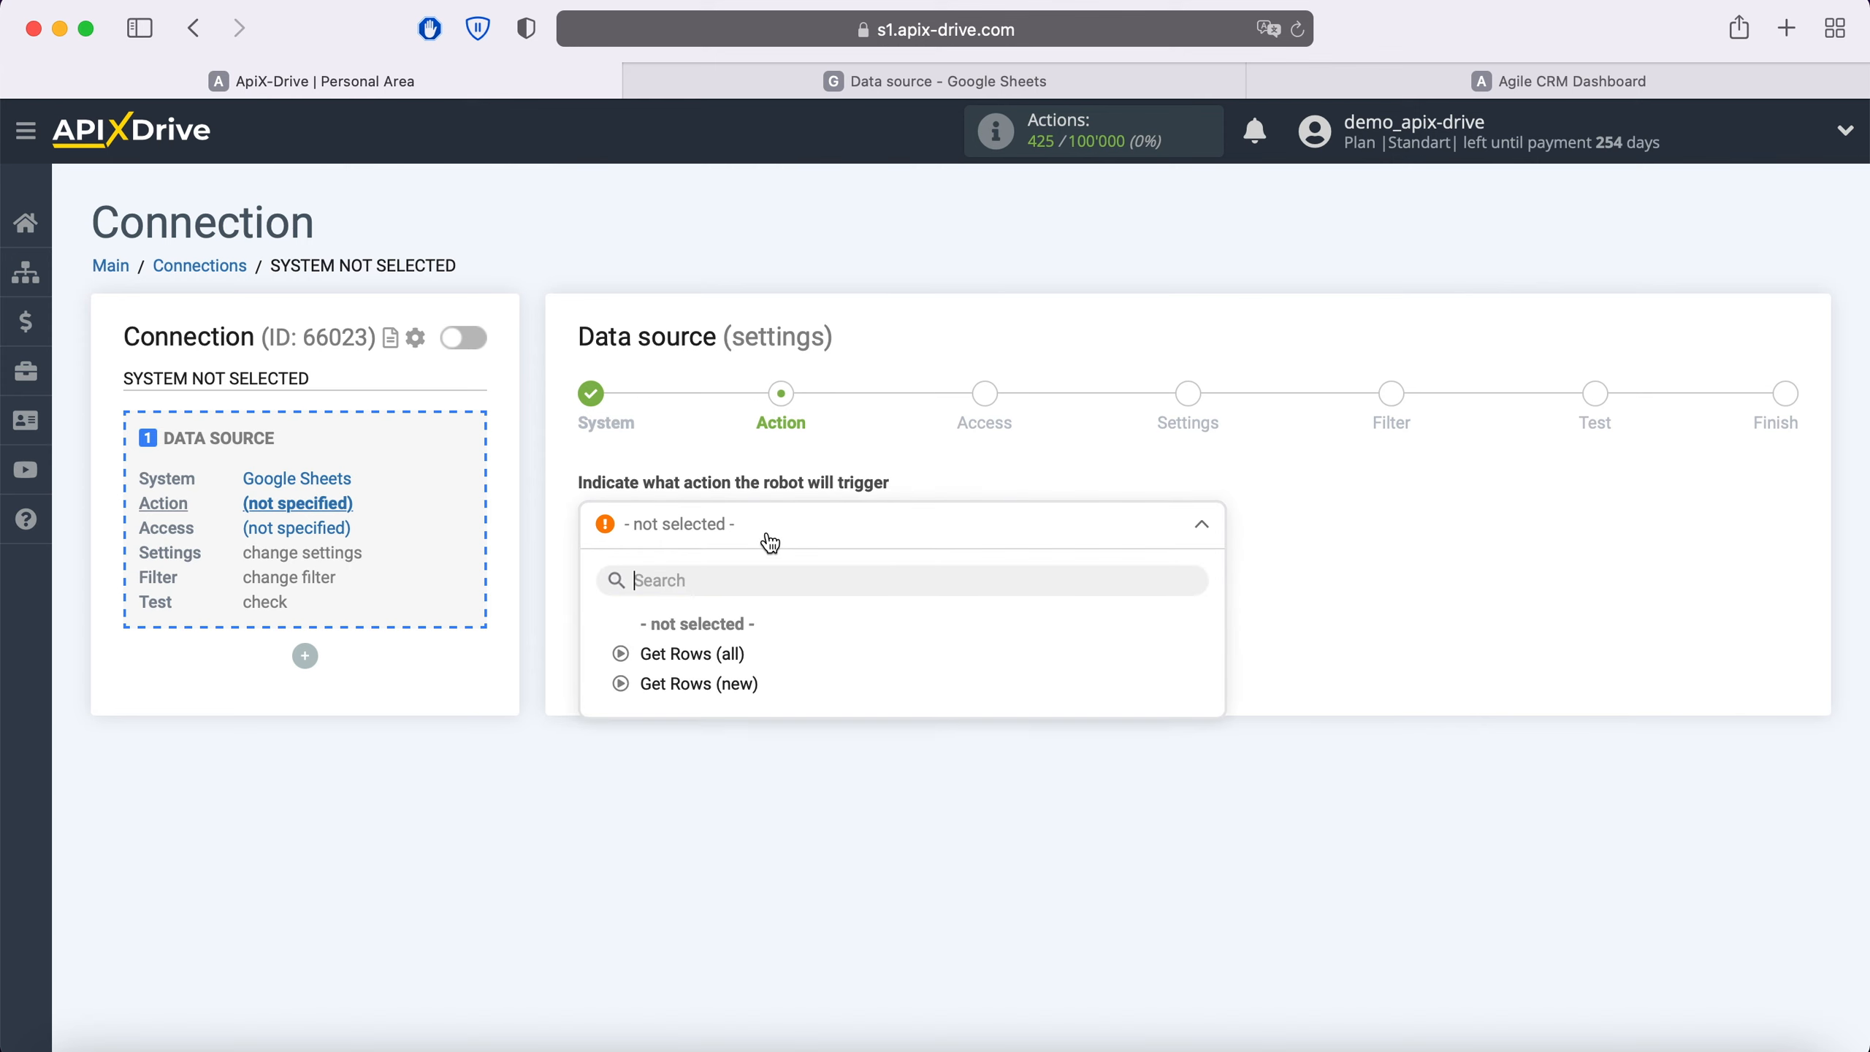
{"action": "left_click", "coordinate": [747, 686]}
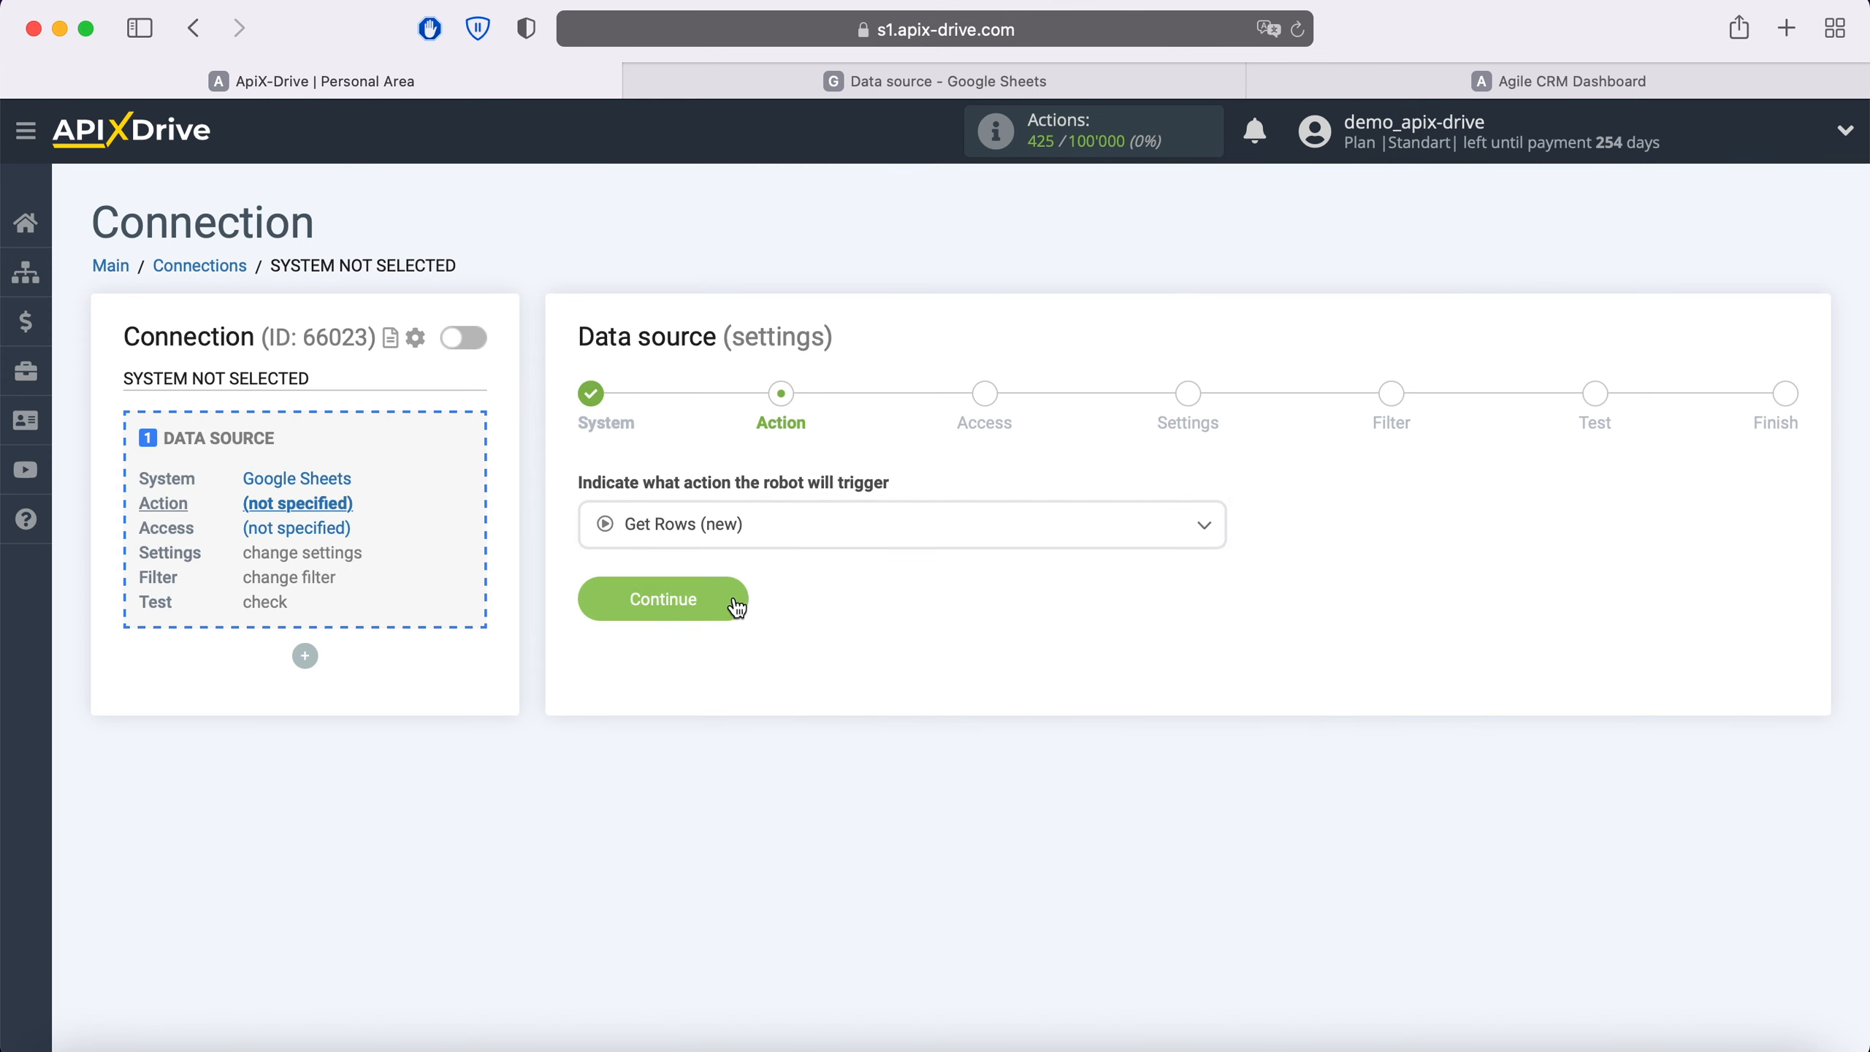
{"action": "left_click", "coordinate": [733, 601]}
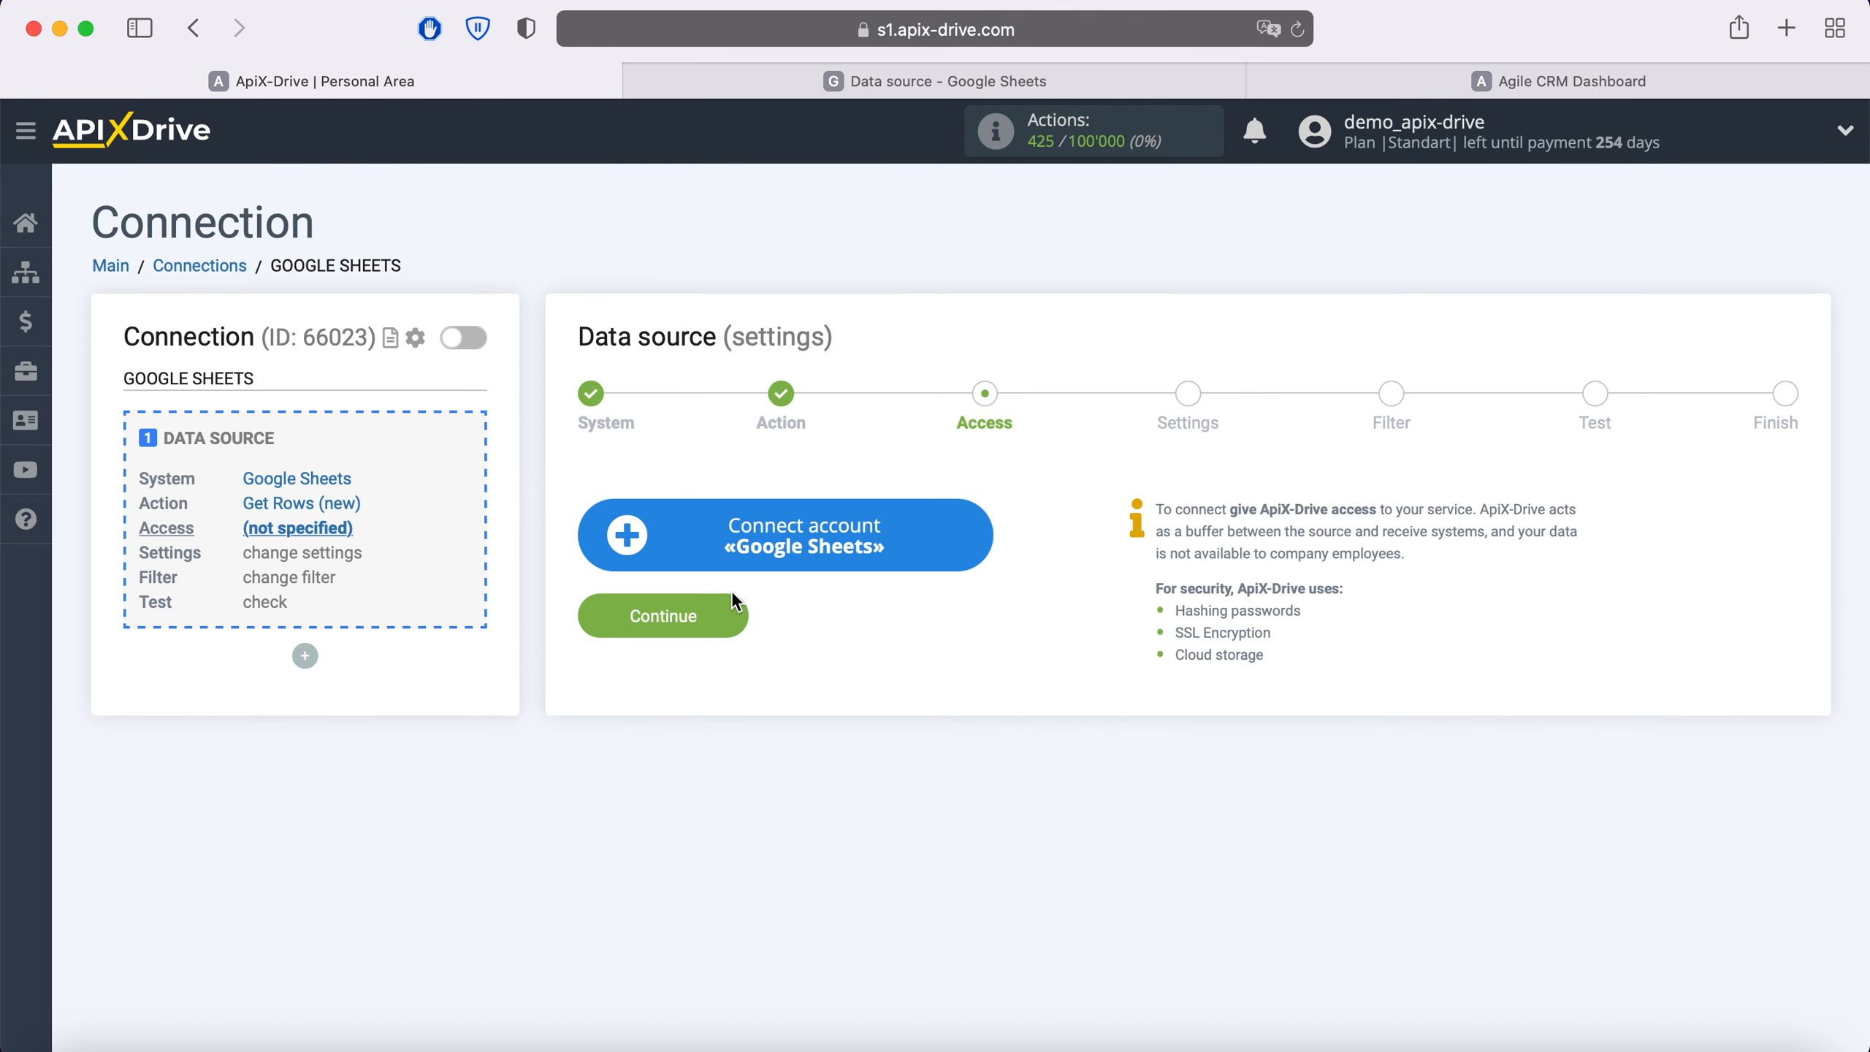
Start connecting a Google Sheets account and sign in to Google with the saved e-mail and account password.
{"action": "left_click", "coordinate": [974, 527]}
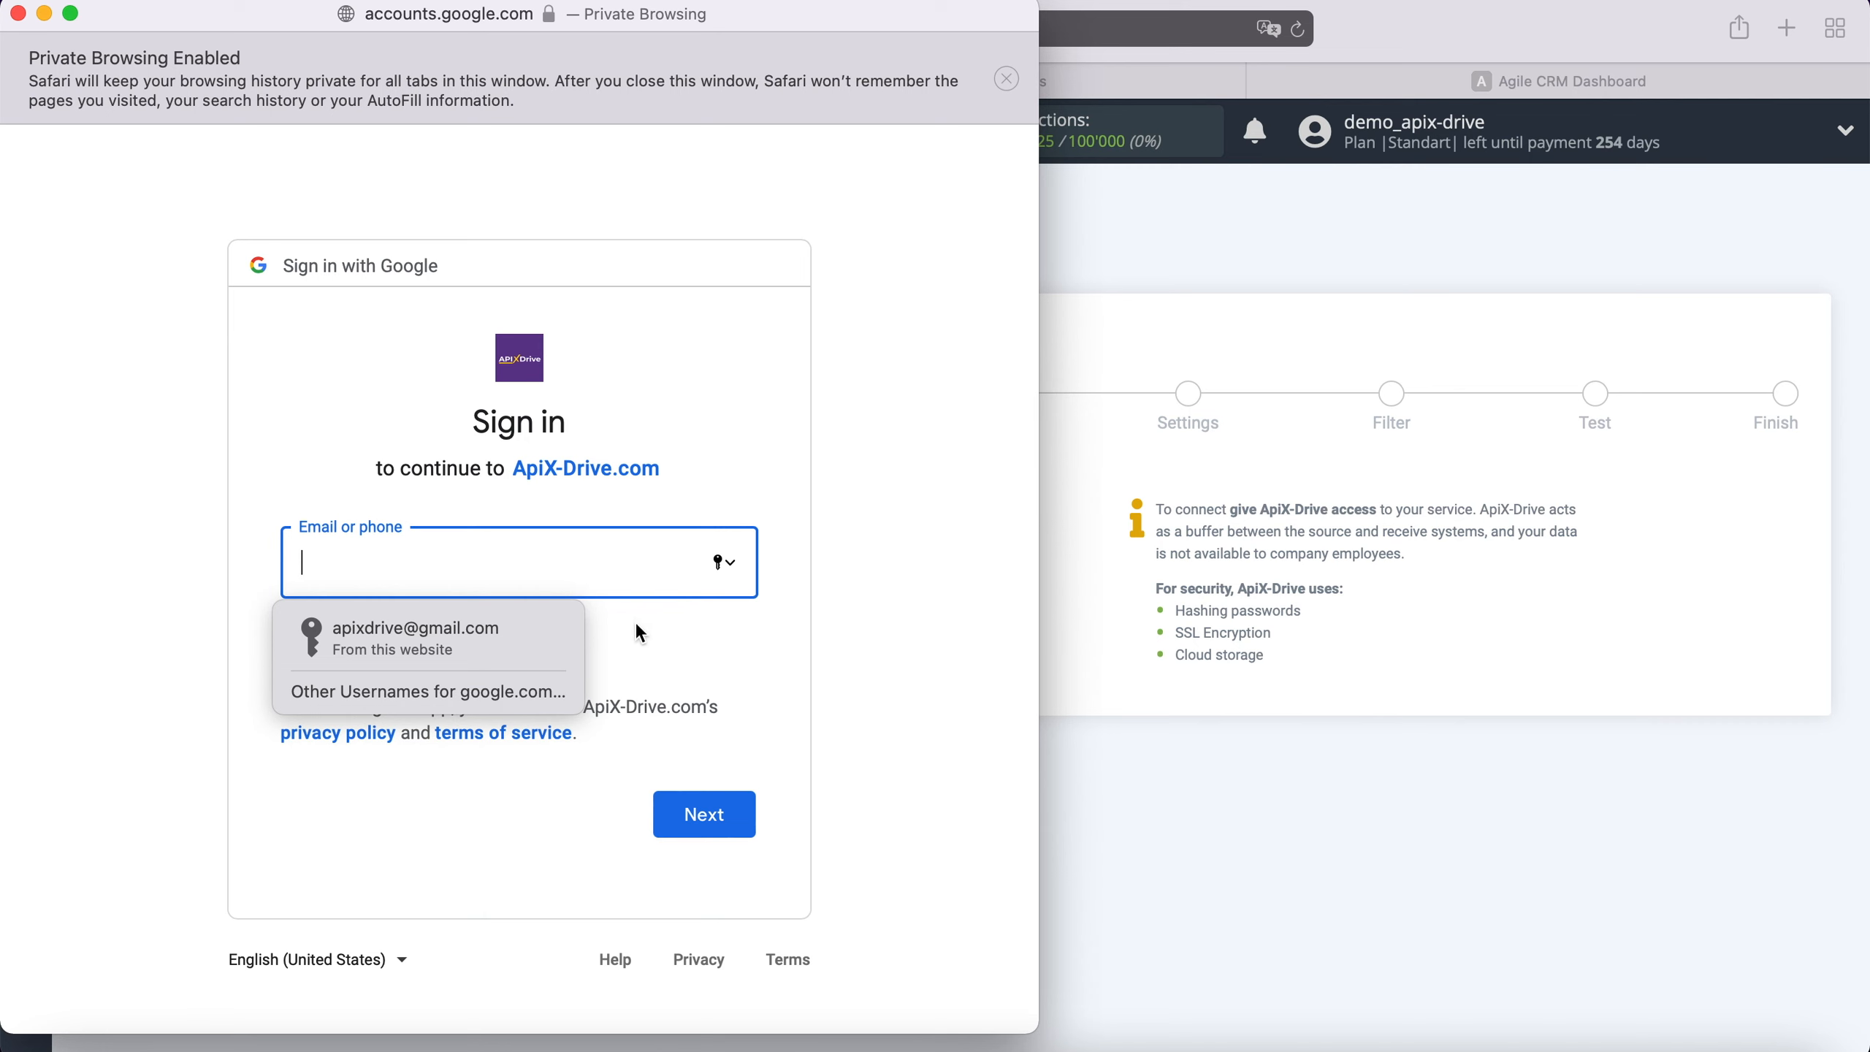
{"action": "left_click", "coordinate": [535, 631]}
{"action": "left_click", "coordinate": [720, 802]}
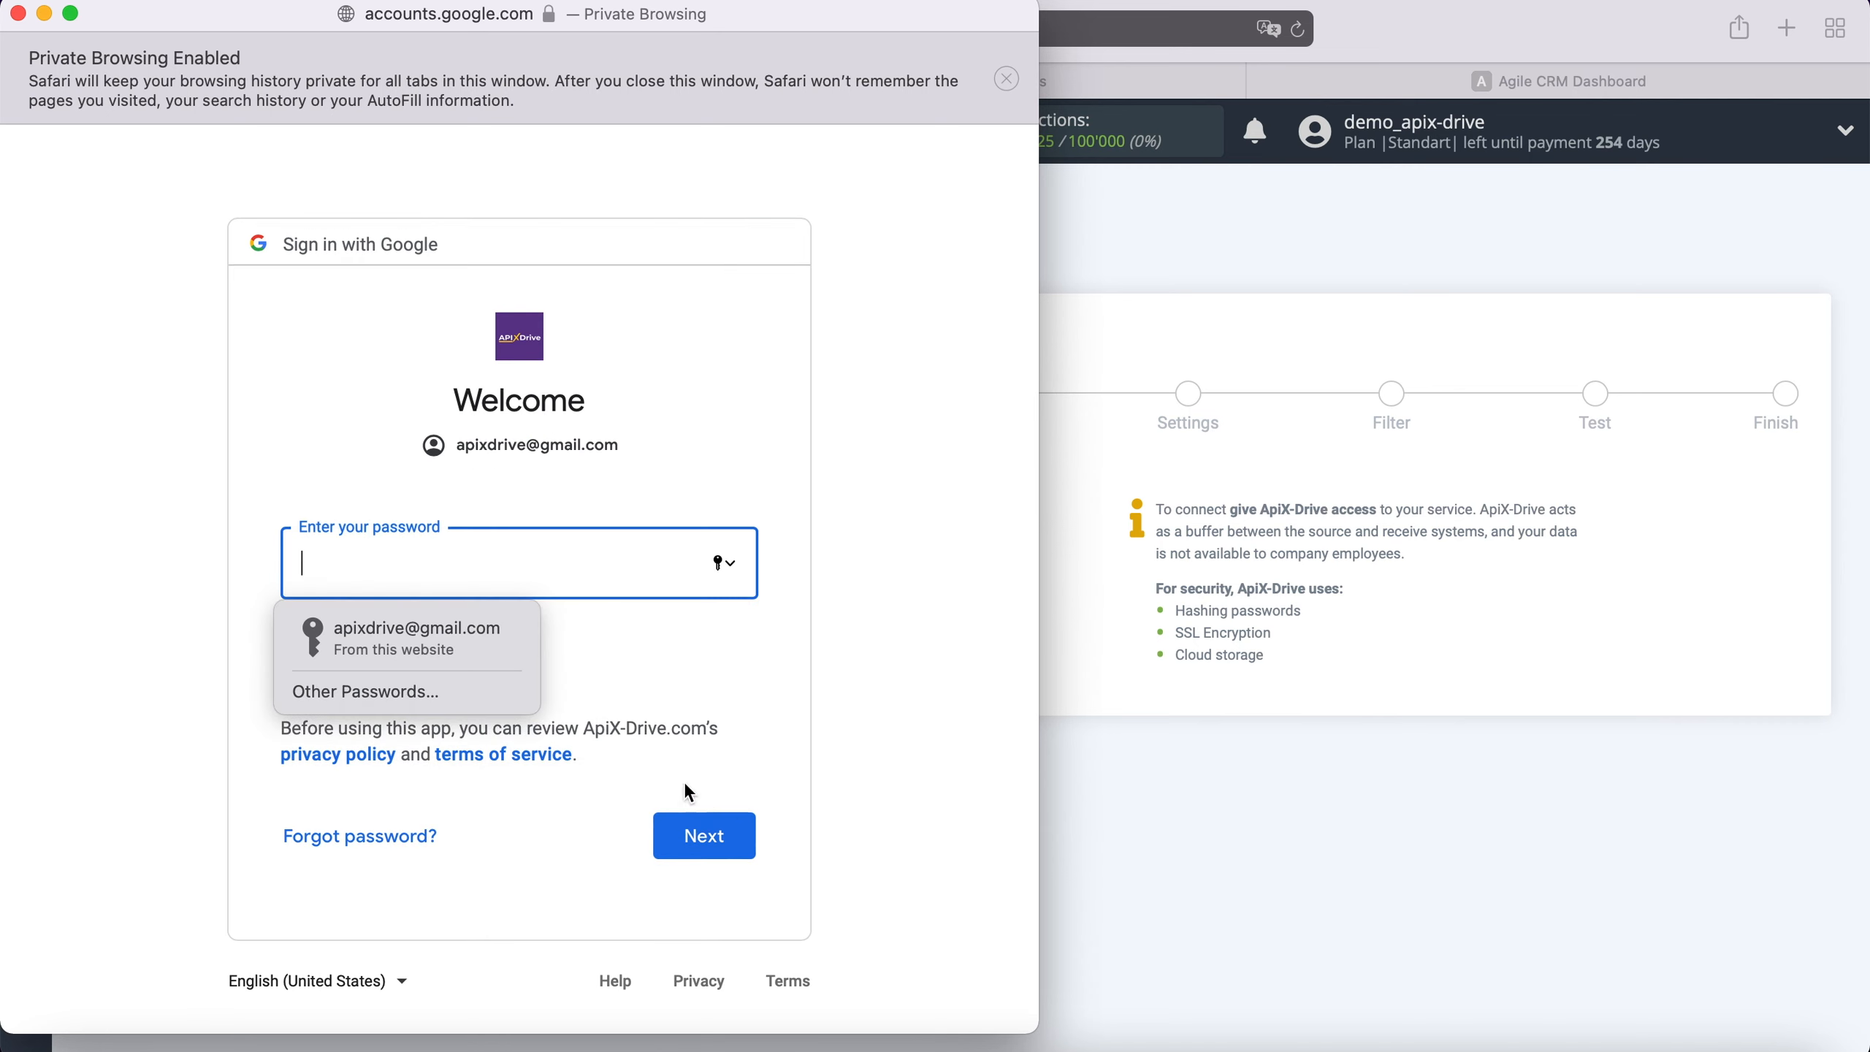
{"action": "left_click", "coordinate": [501, 646]}
{"action": "left_click", "coordinate": [738, 838]}
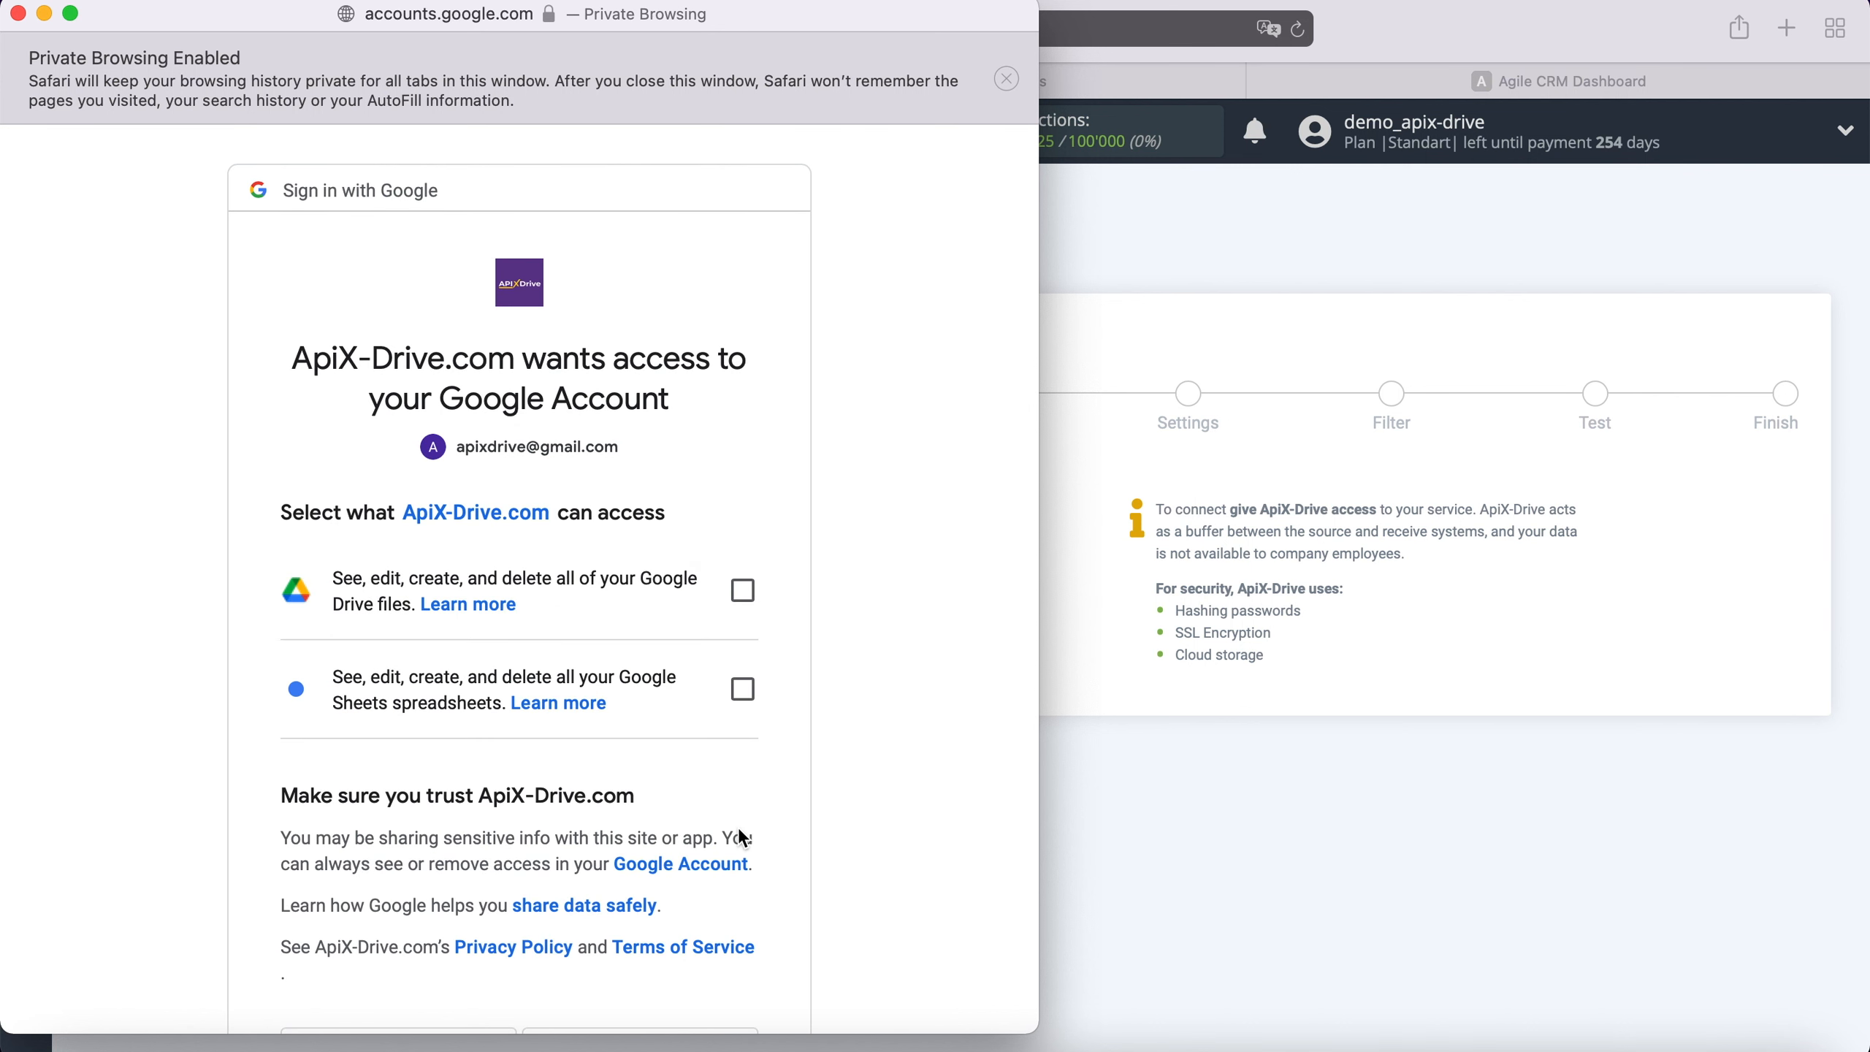
Grant ApiX-Drive.com access to the Google Drive files and Google Sheets spreadsheets.
{"action": "left_click", "coordinate": [742, 591]}
{"action": "left_click", "coordinate": [743, 689]}
{"action": "scroll", "coordinate": [840, 700], "scroll_direction": "down", "scroll_amount": 5}
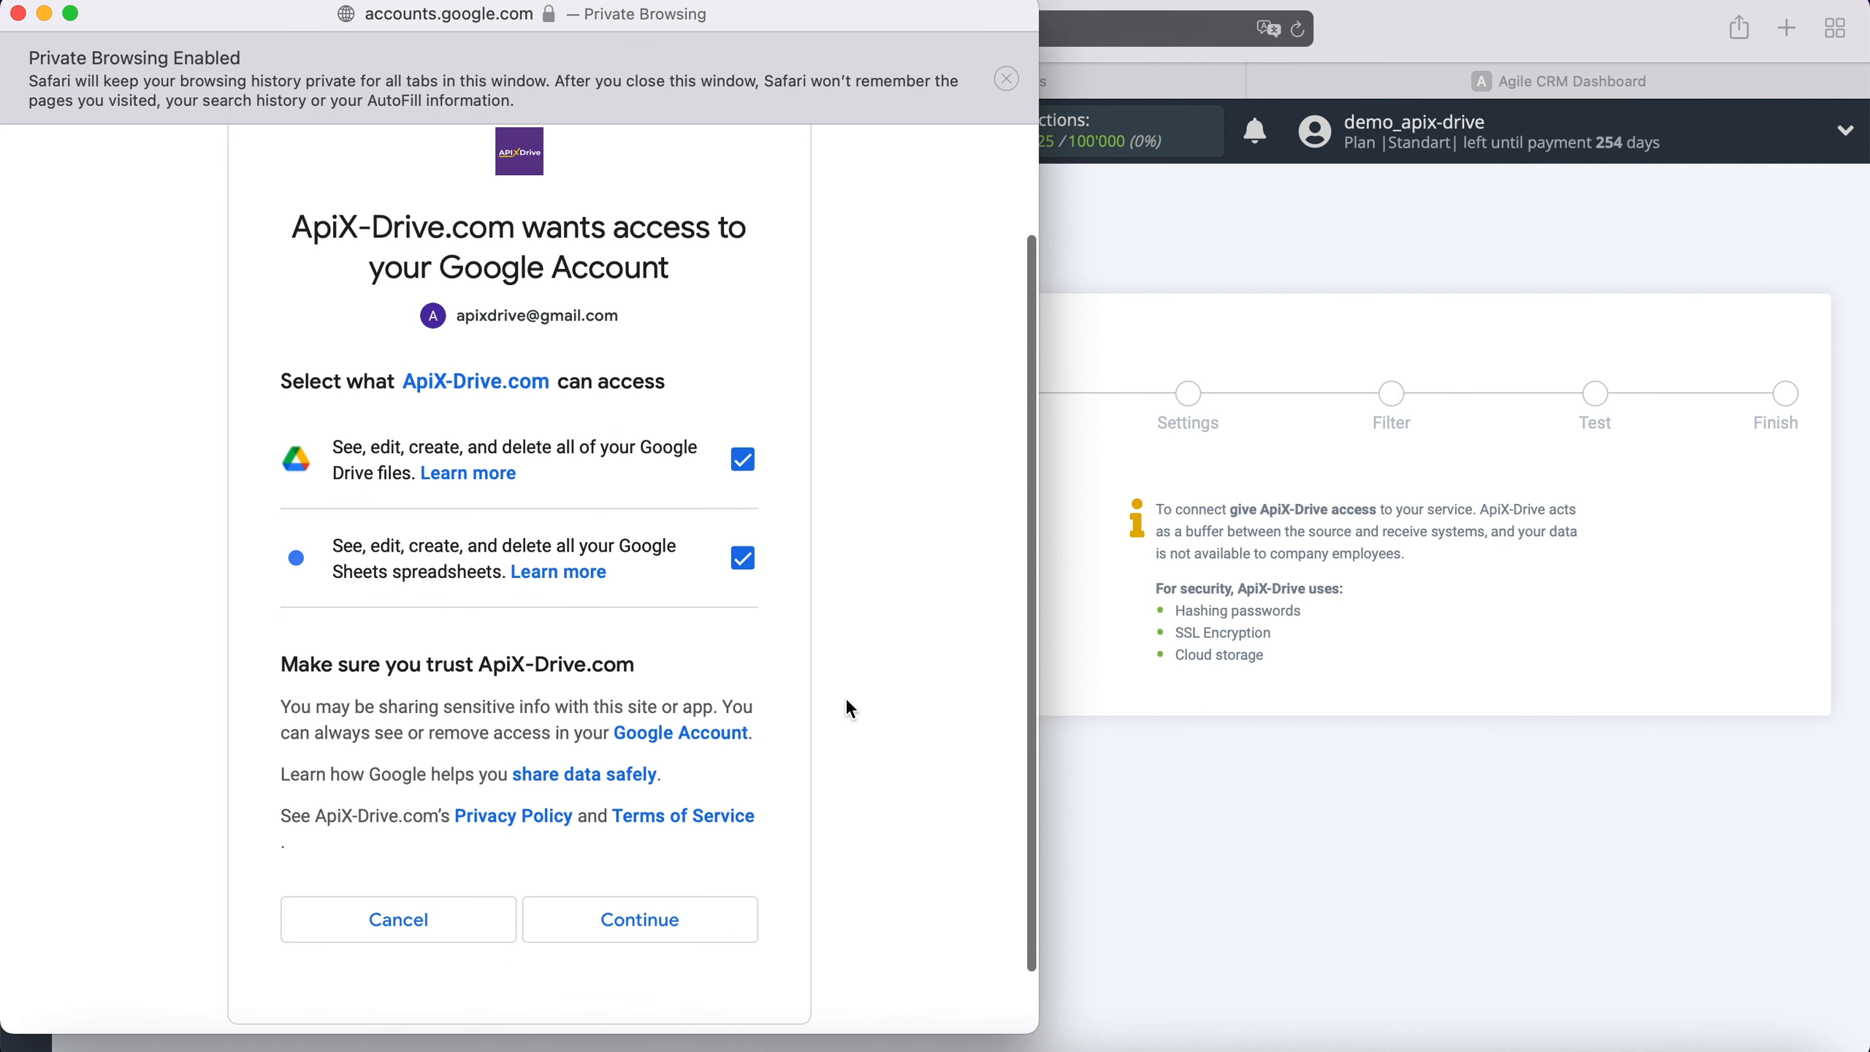
{"action": "left_click", "coordinate": [720, 863]}
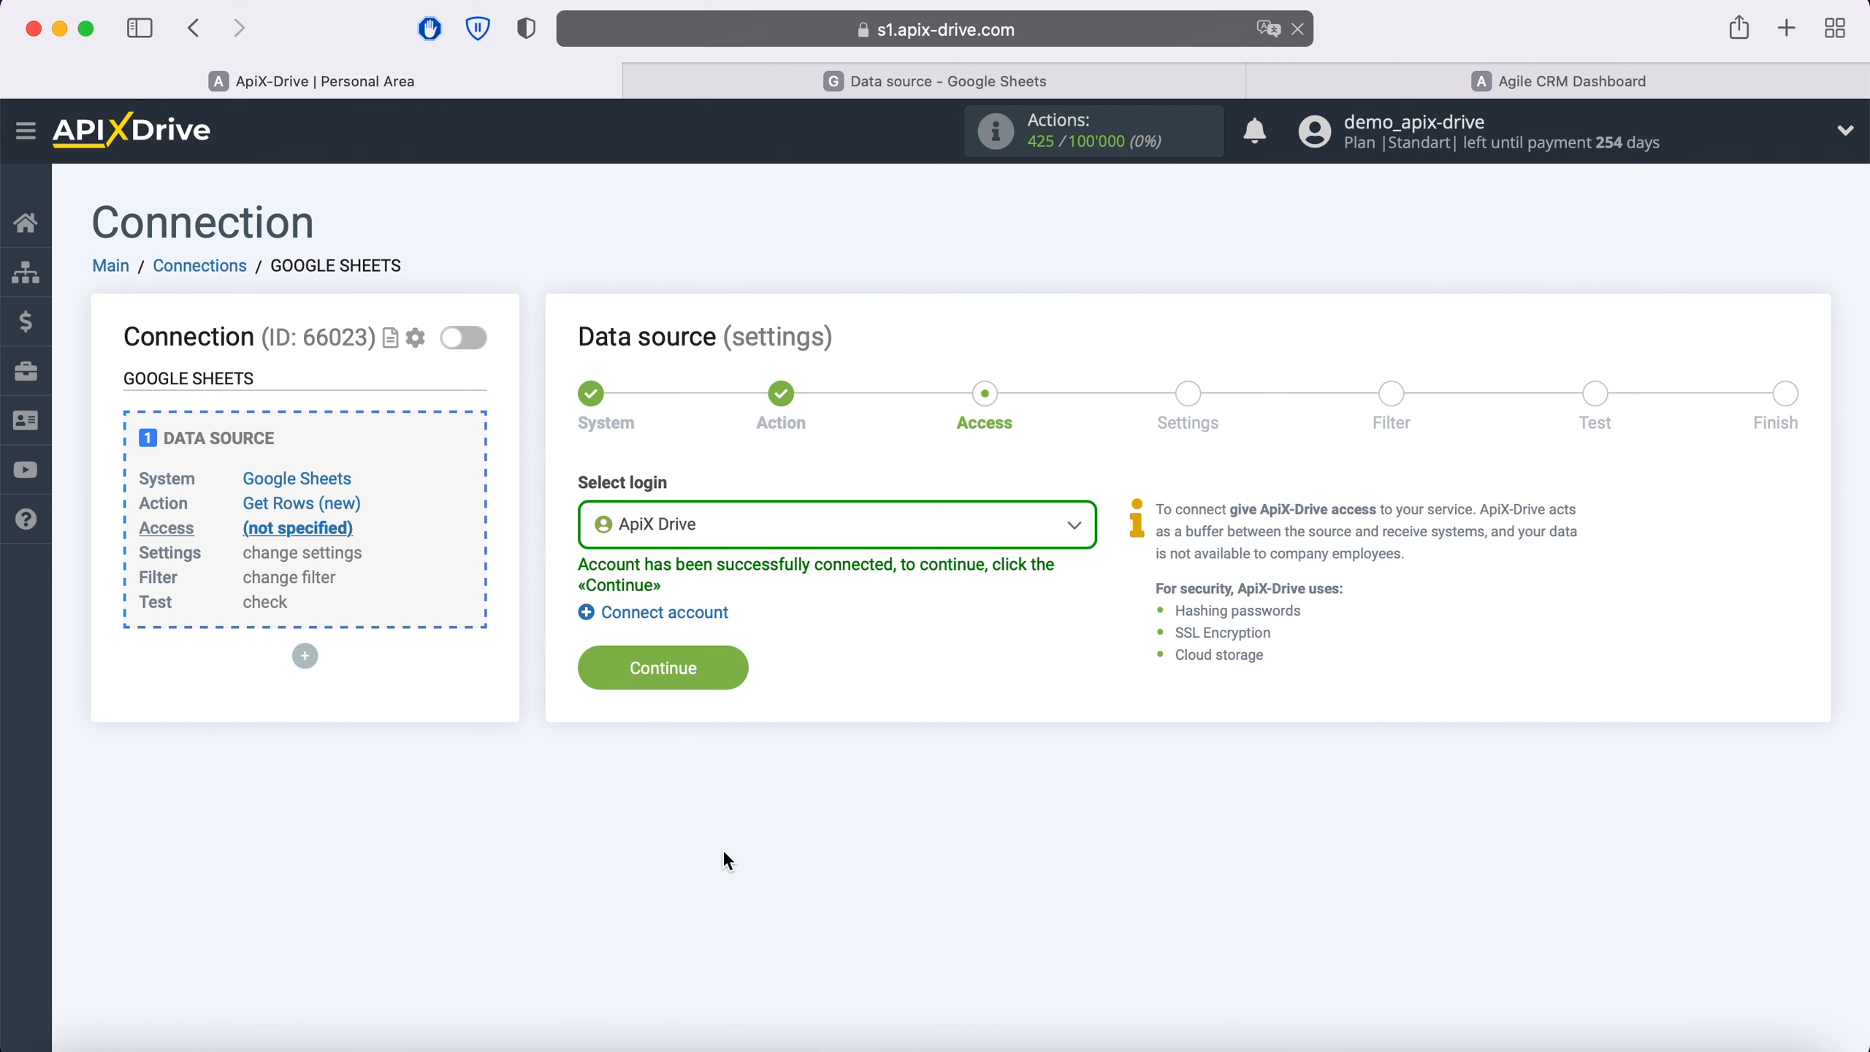
Use the connected ApiX Drive login for the data source and continue to its settings.
{"action": "left_click", "coordinate": [856, 540]}
{"action": "left_click", "coordinate": [708, 689]}
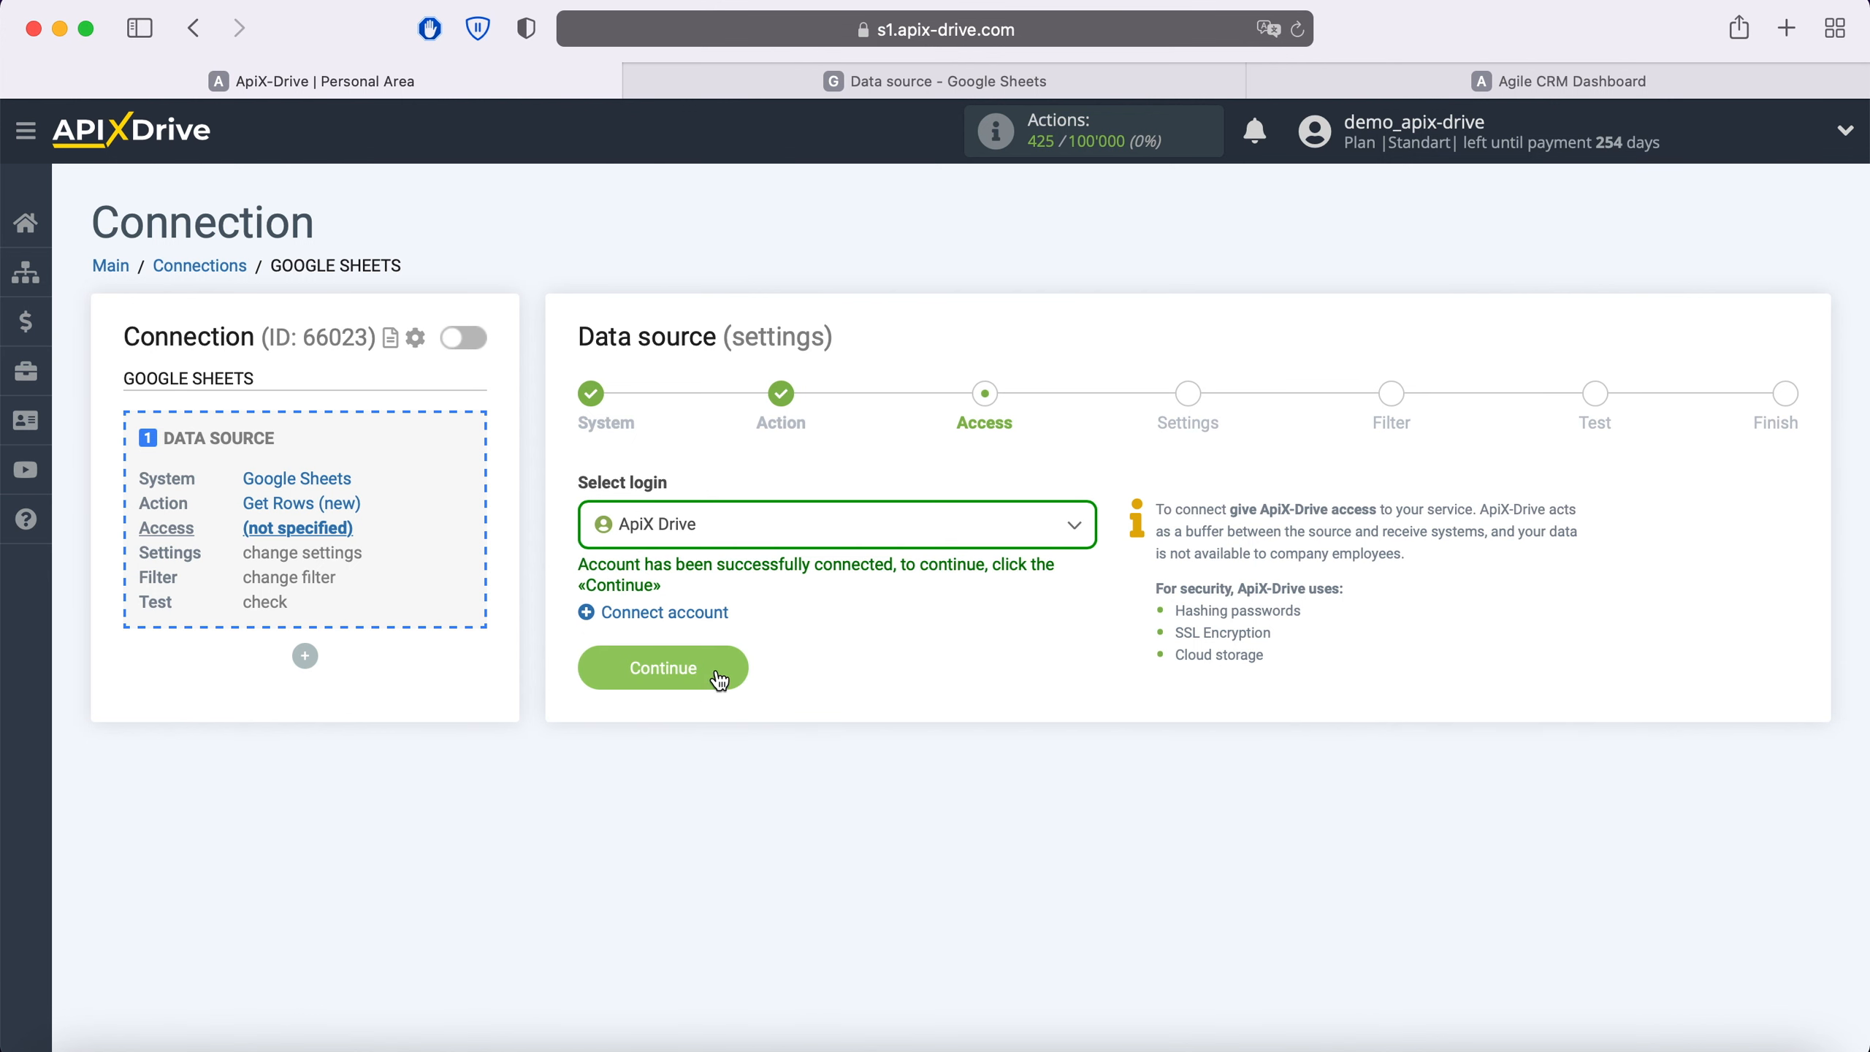
{"action": "left_click", "coordinate": [719, 680]}
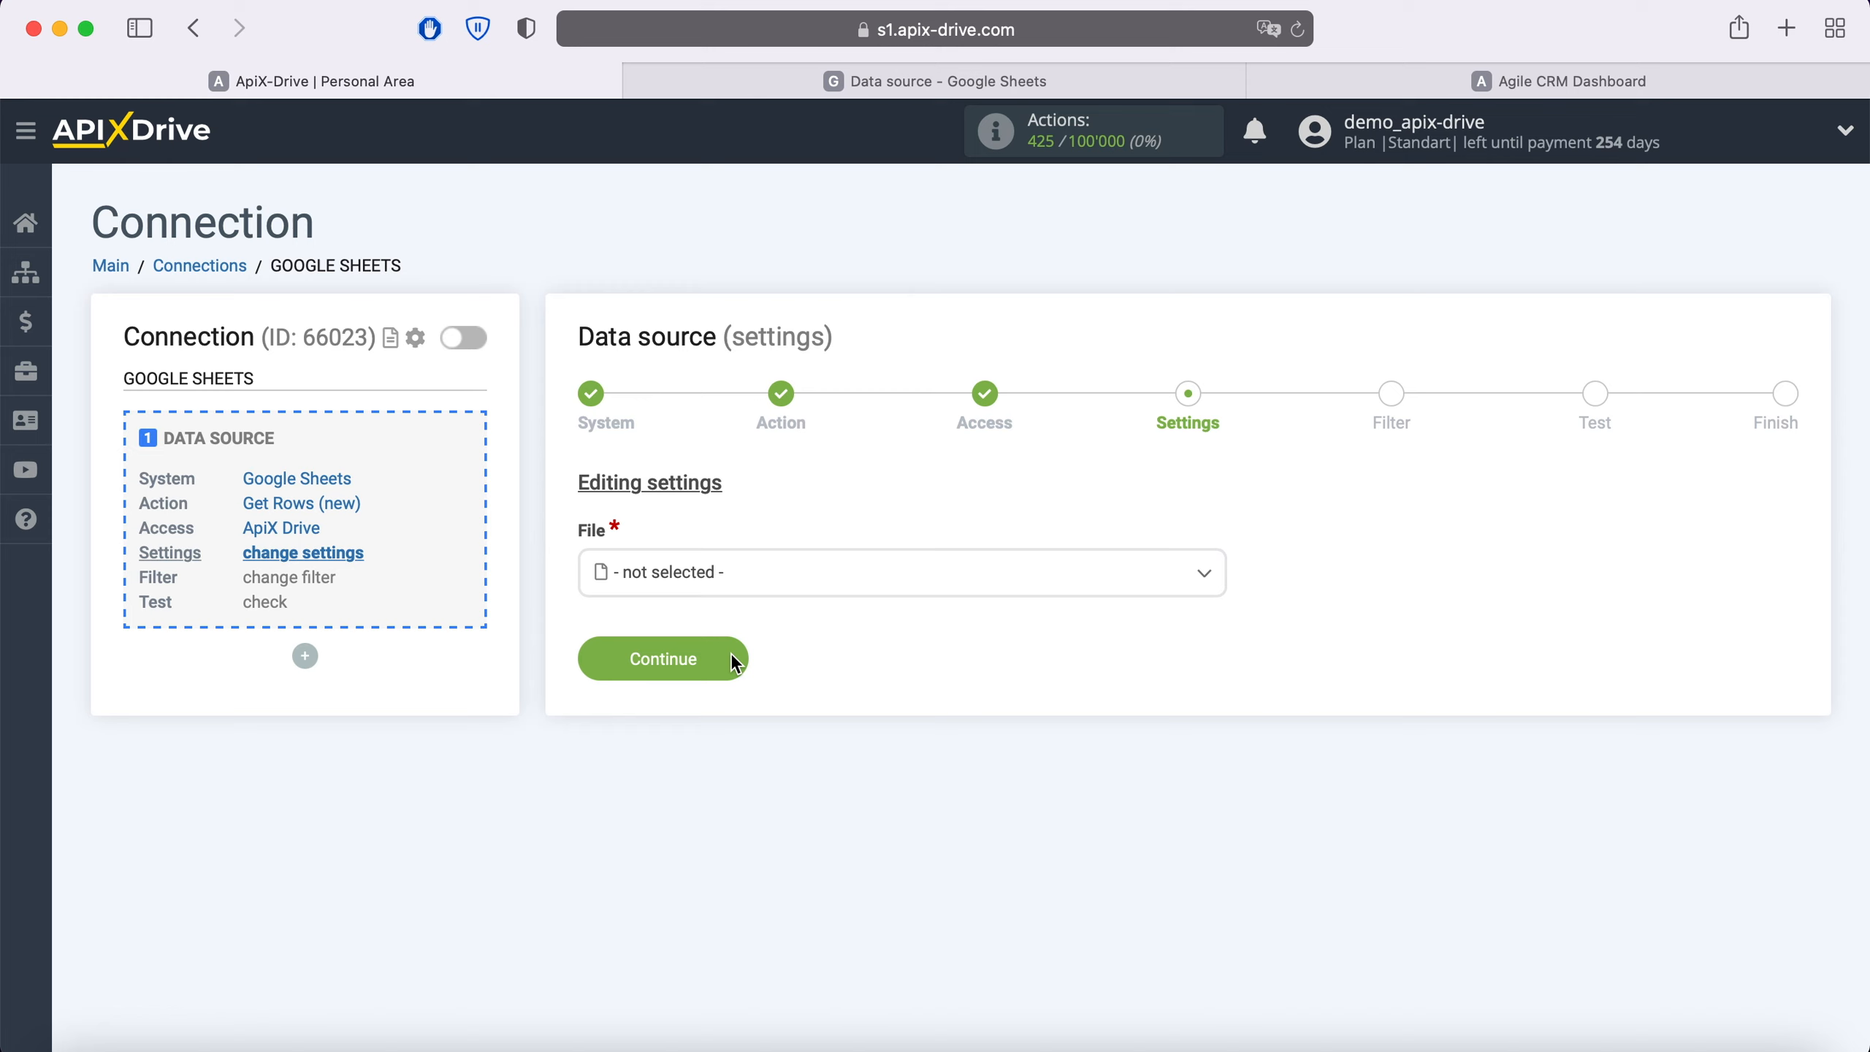
Select the Data source file and its Data source sheet as the place to load rows from.
{"action": "left_click", "coordinate": [723, 577]}
{"action": "left_click", "coordinate": [710, 733]}
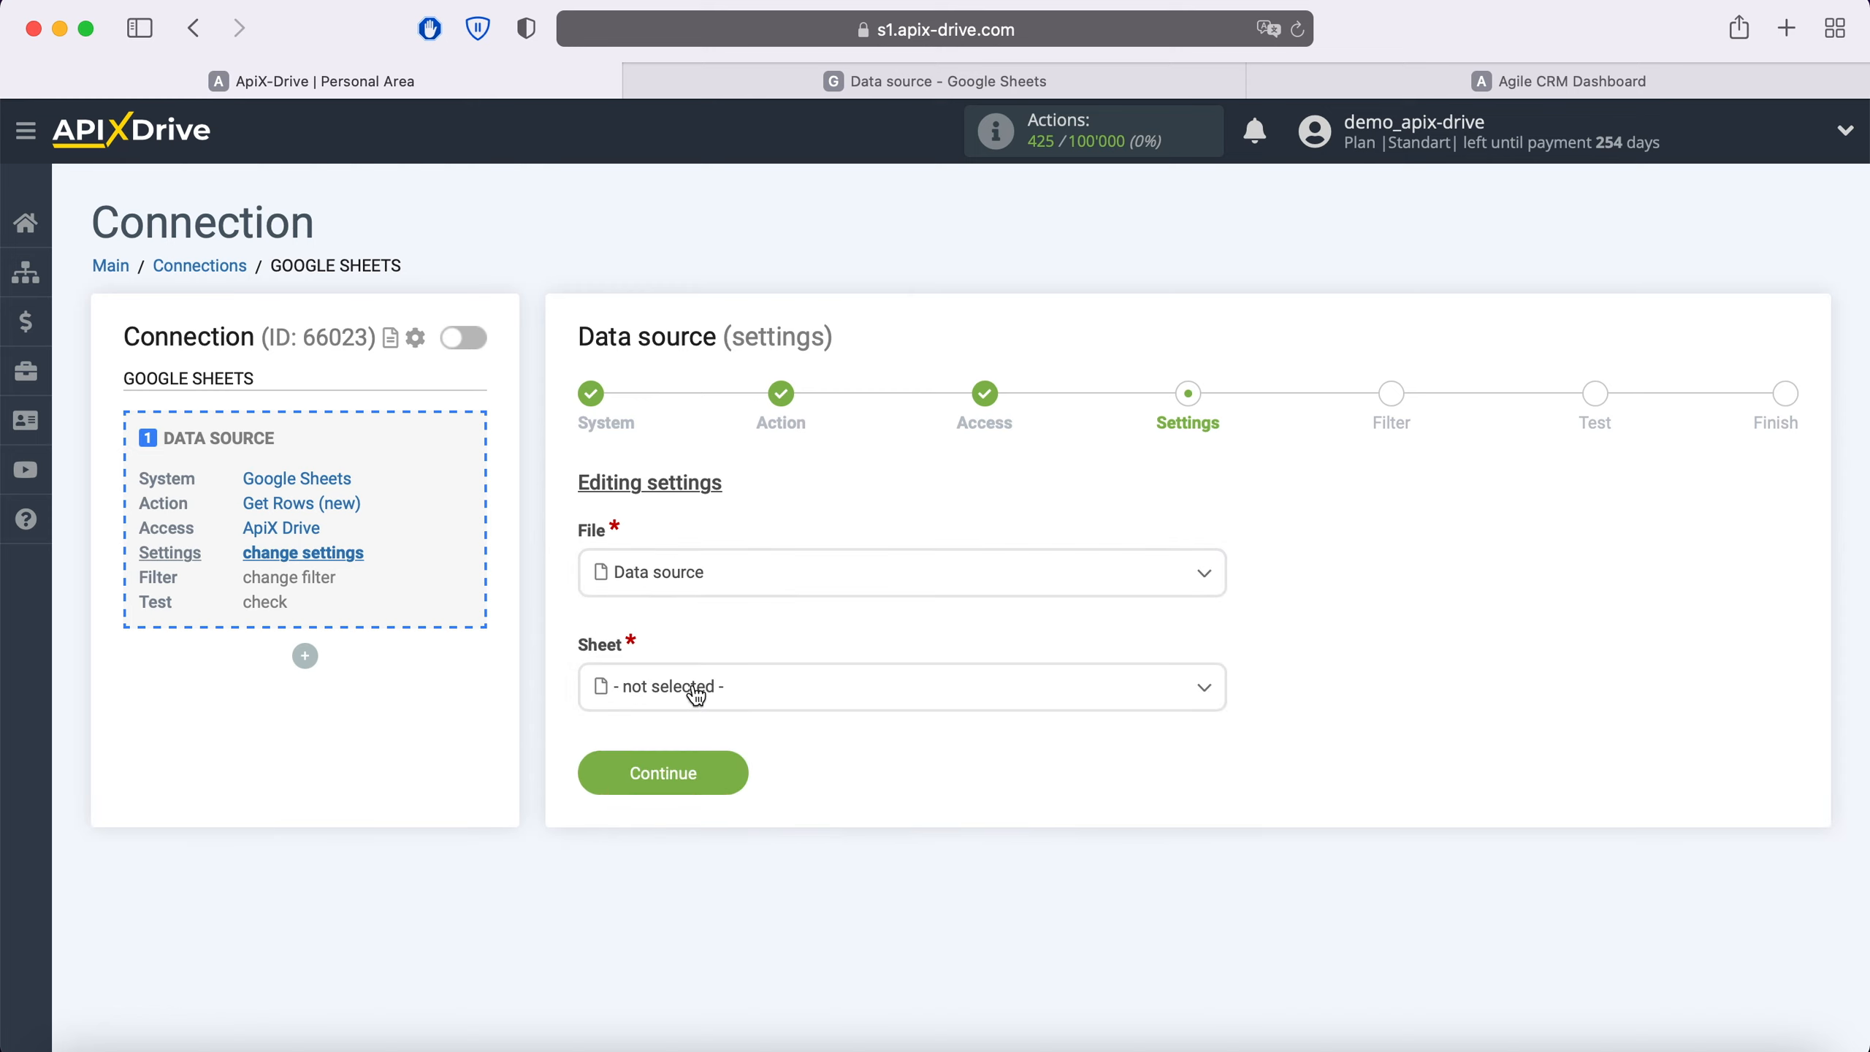
{"action": "left_click", "coordinate": [696, 689]}
{"action": "left_click", "coordinate": [704, 819]}
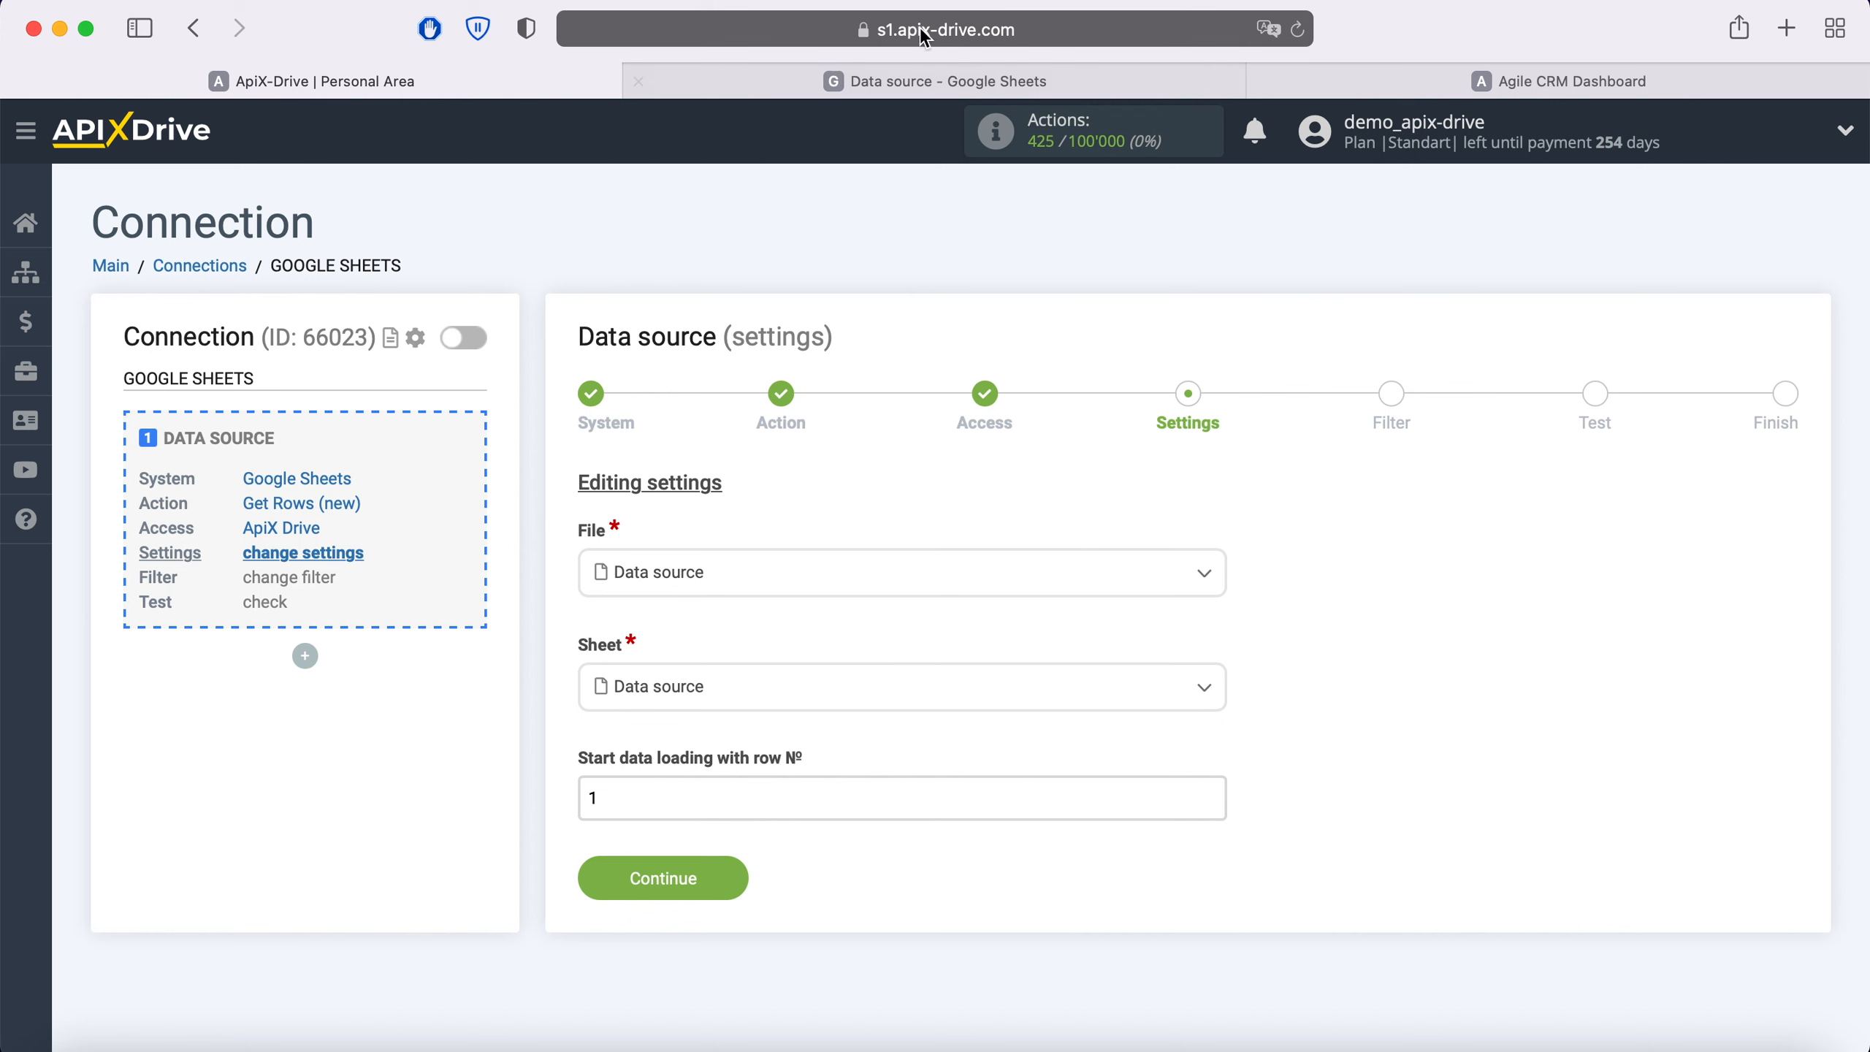
Check the Google Sheets table for its first data row, set data loading to start with row 2, and save the settings.
{"action": "left_click", "coordinate": [922, 74]}
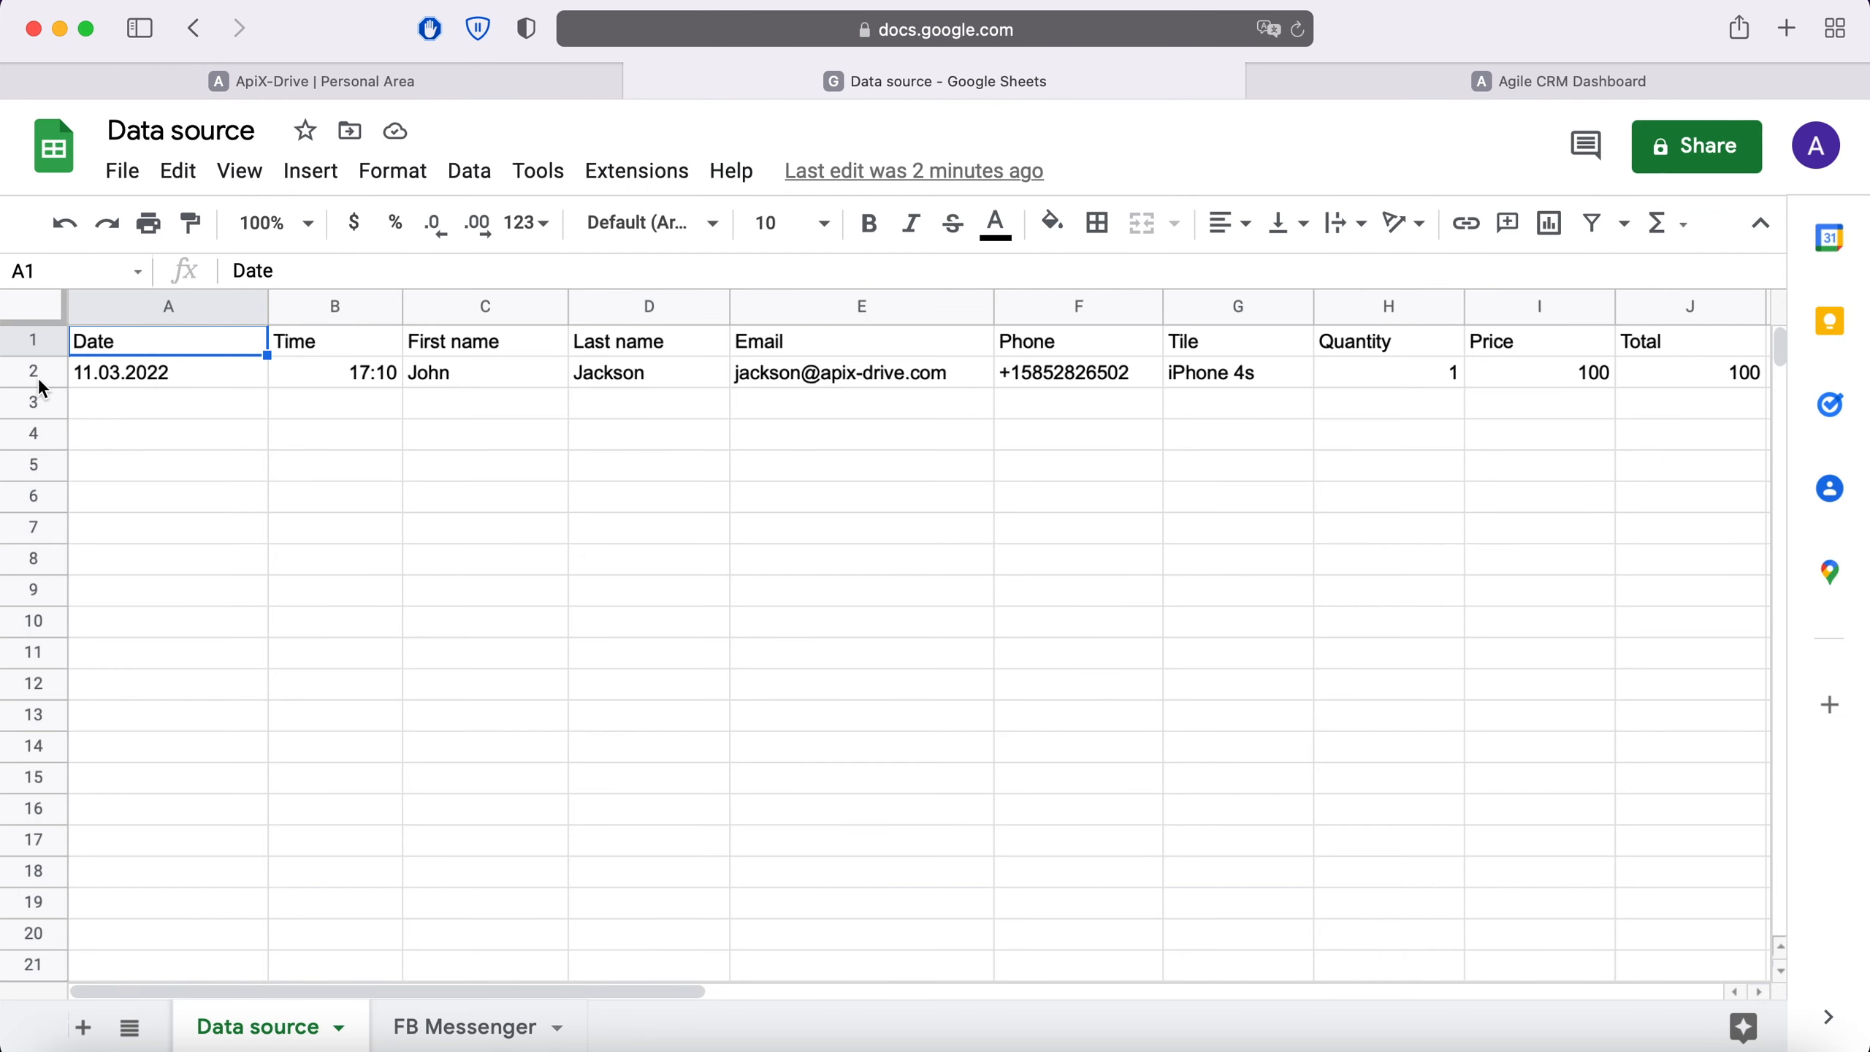
{"action": "left_click", "coordinate": [365, 81]}
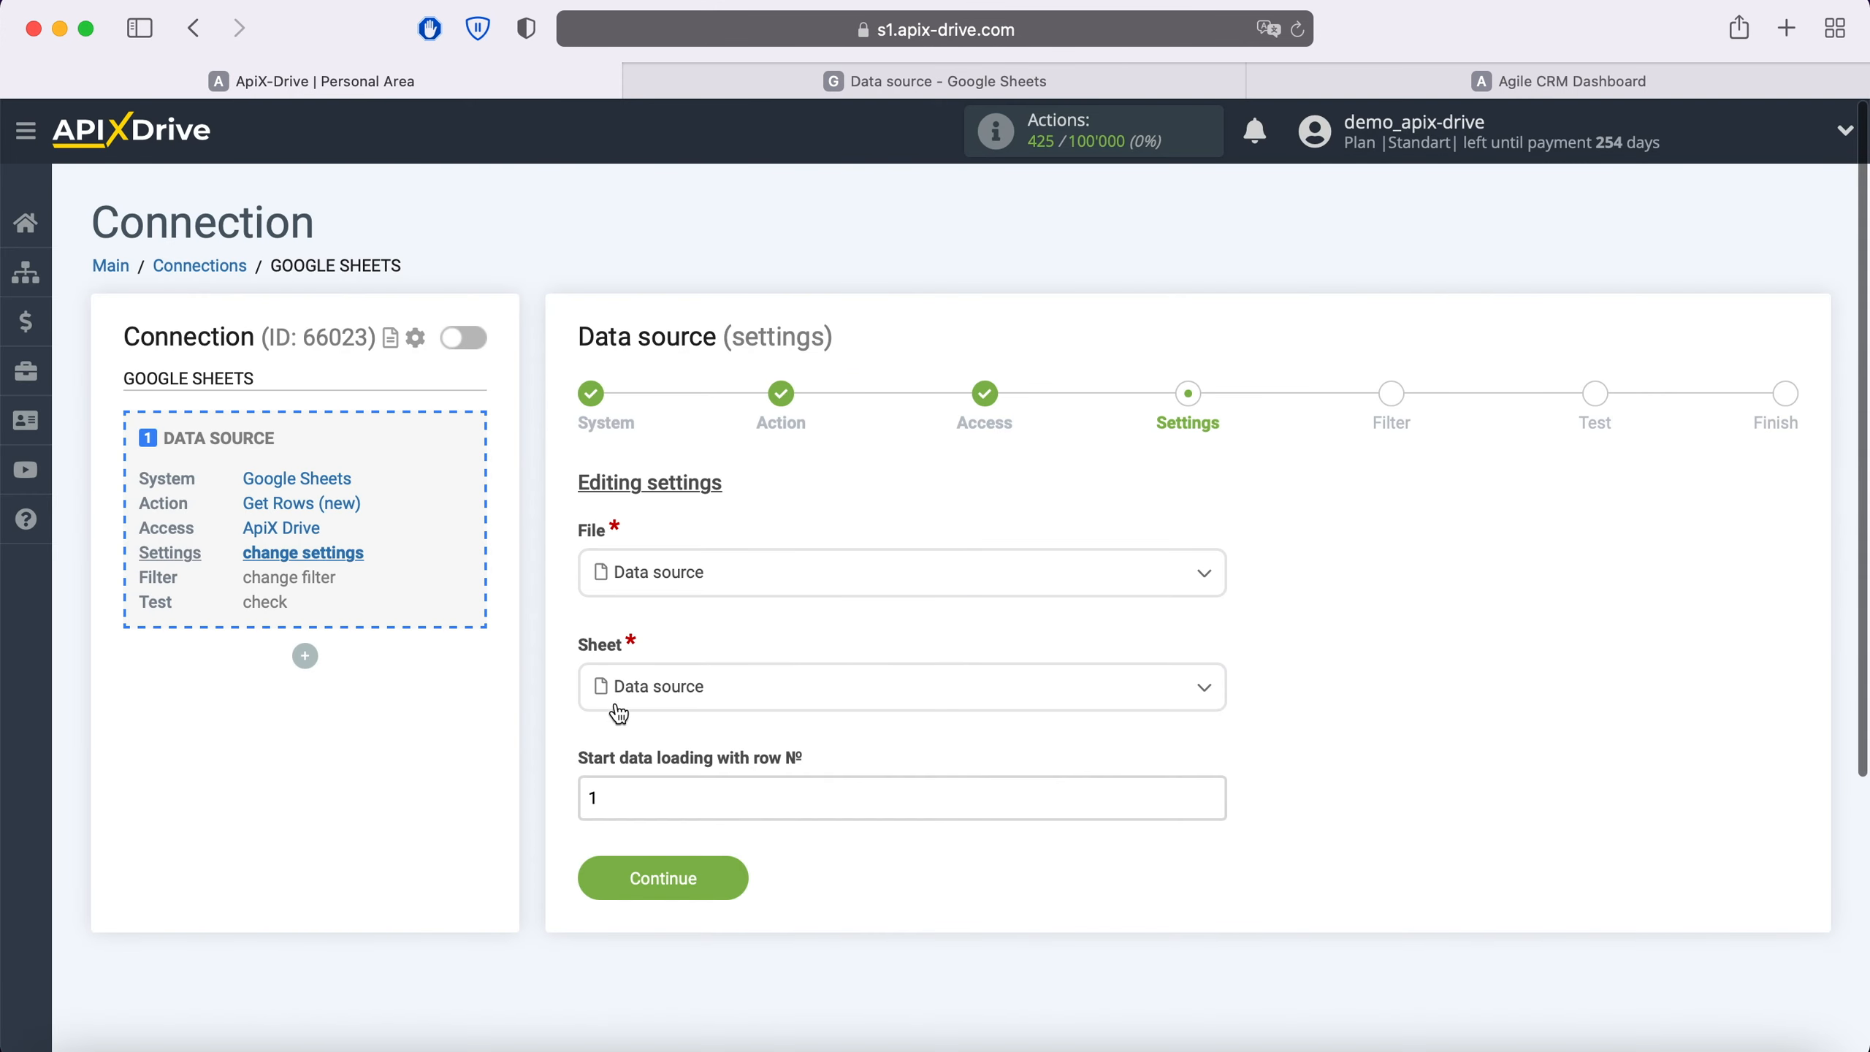
{"action": "left_click", "coordinate": [620, 795]}
{"action": "key", "text": "BackSpace"}
{"action": "type", "text": "2"}
{"action": "left_click", "coordinate": [653, 874]}
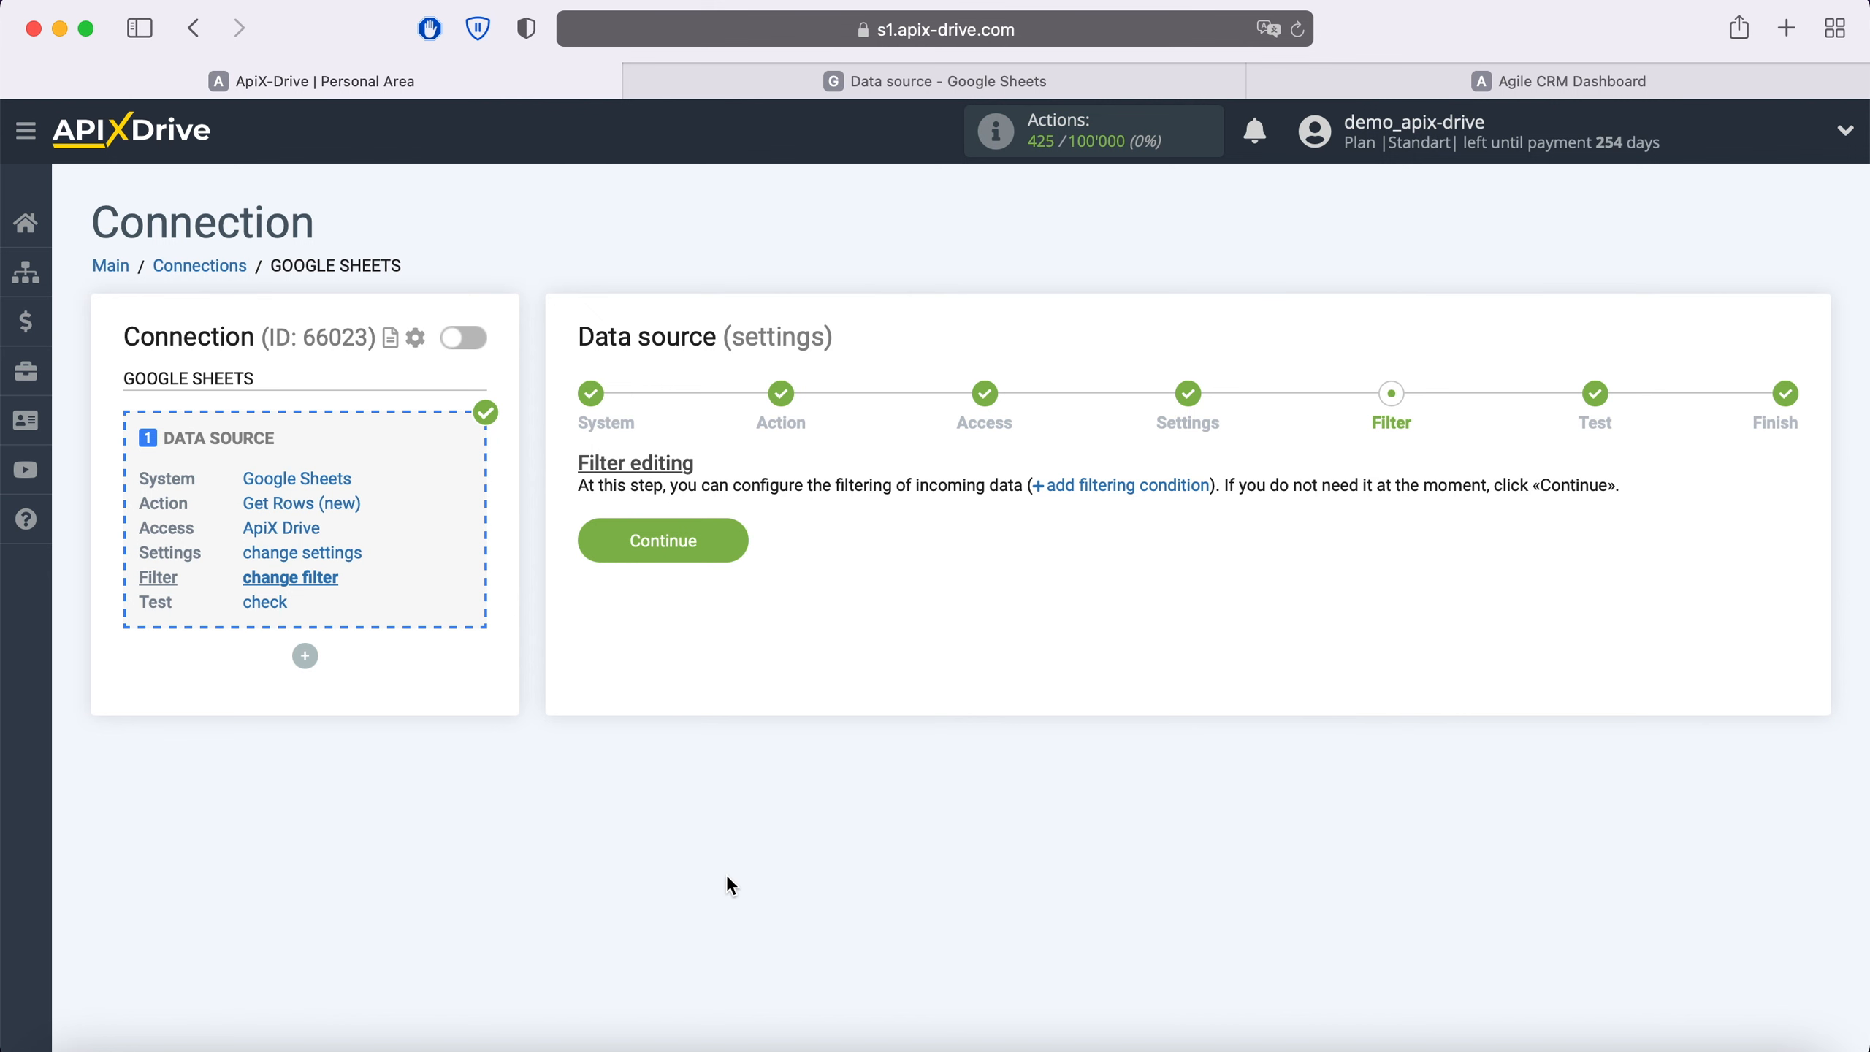
Finish the data source setup without a filter, accepting the test data, and start configuring data receiving.
{"action": "left_click", "coordinate": [730, 541]}
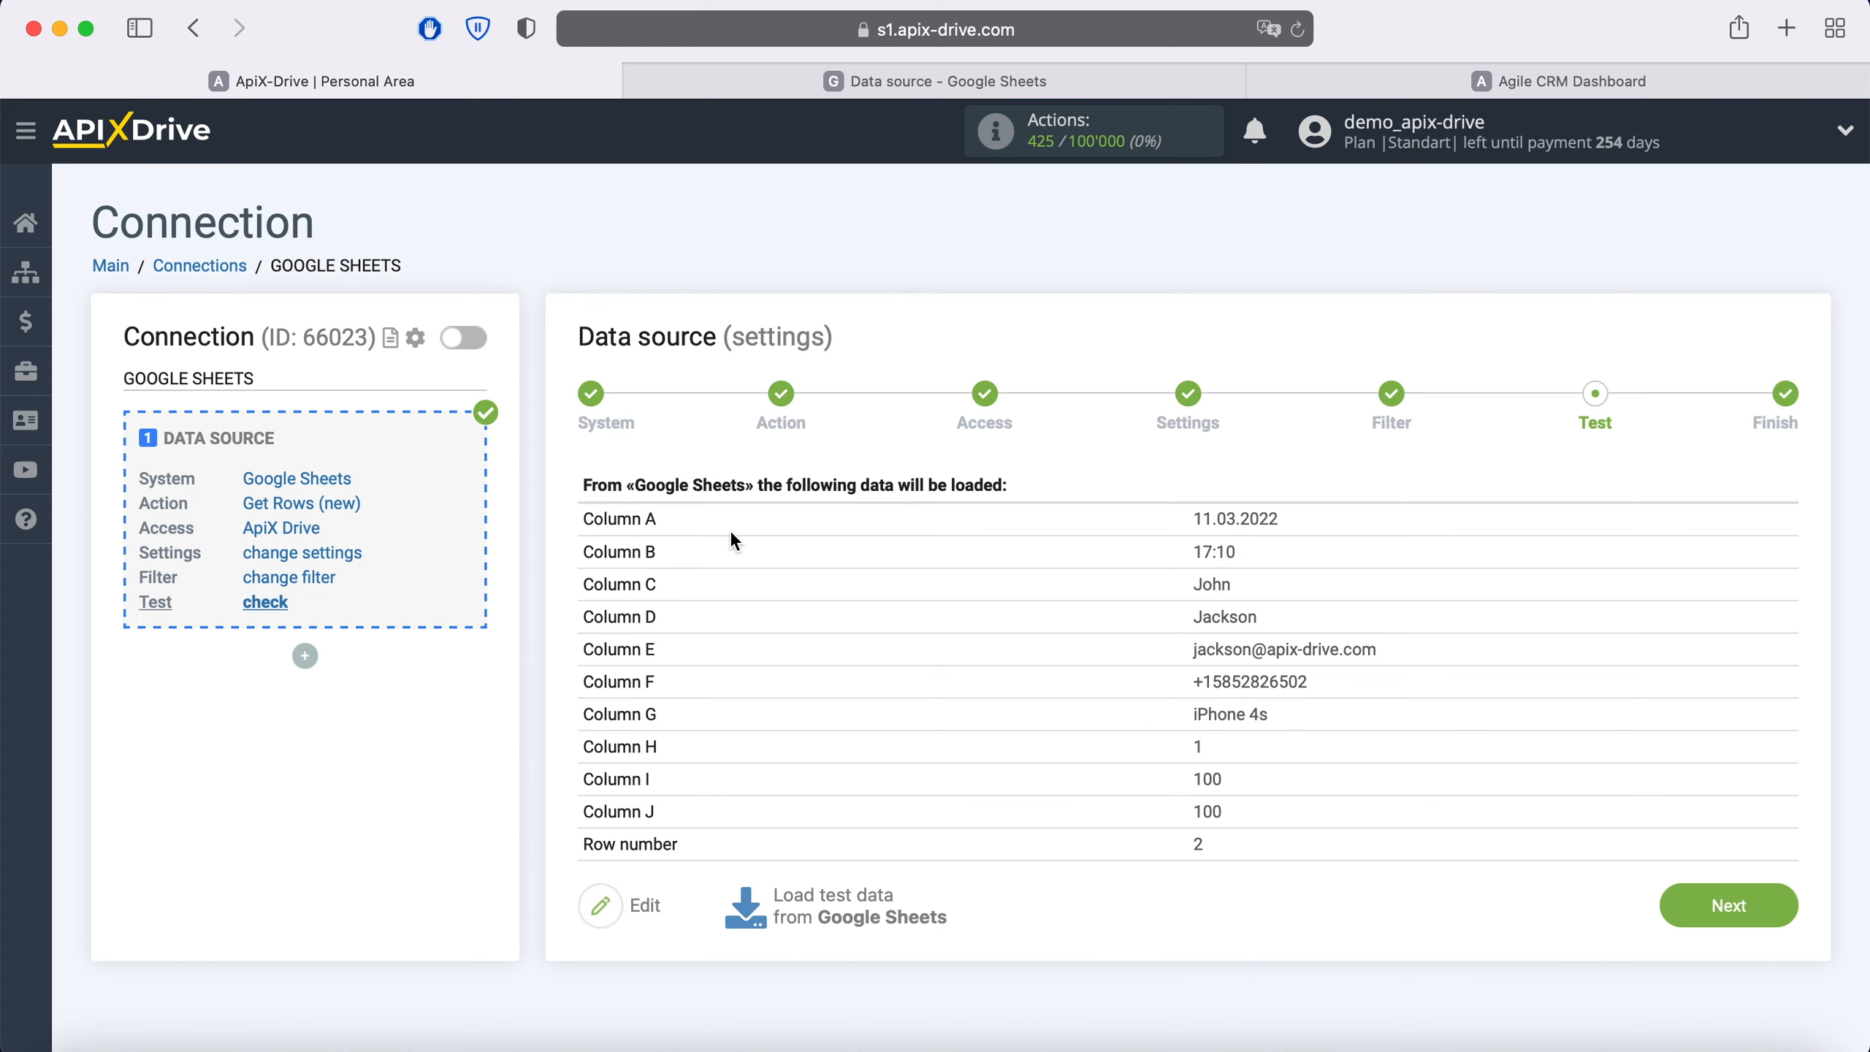
{"action": "left_click", "coordinate": [1728, 904]}
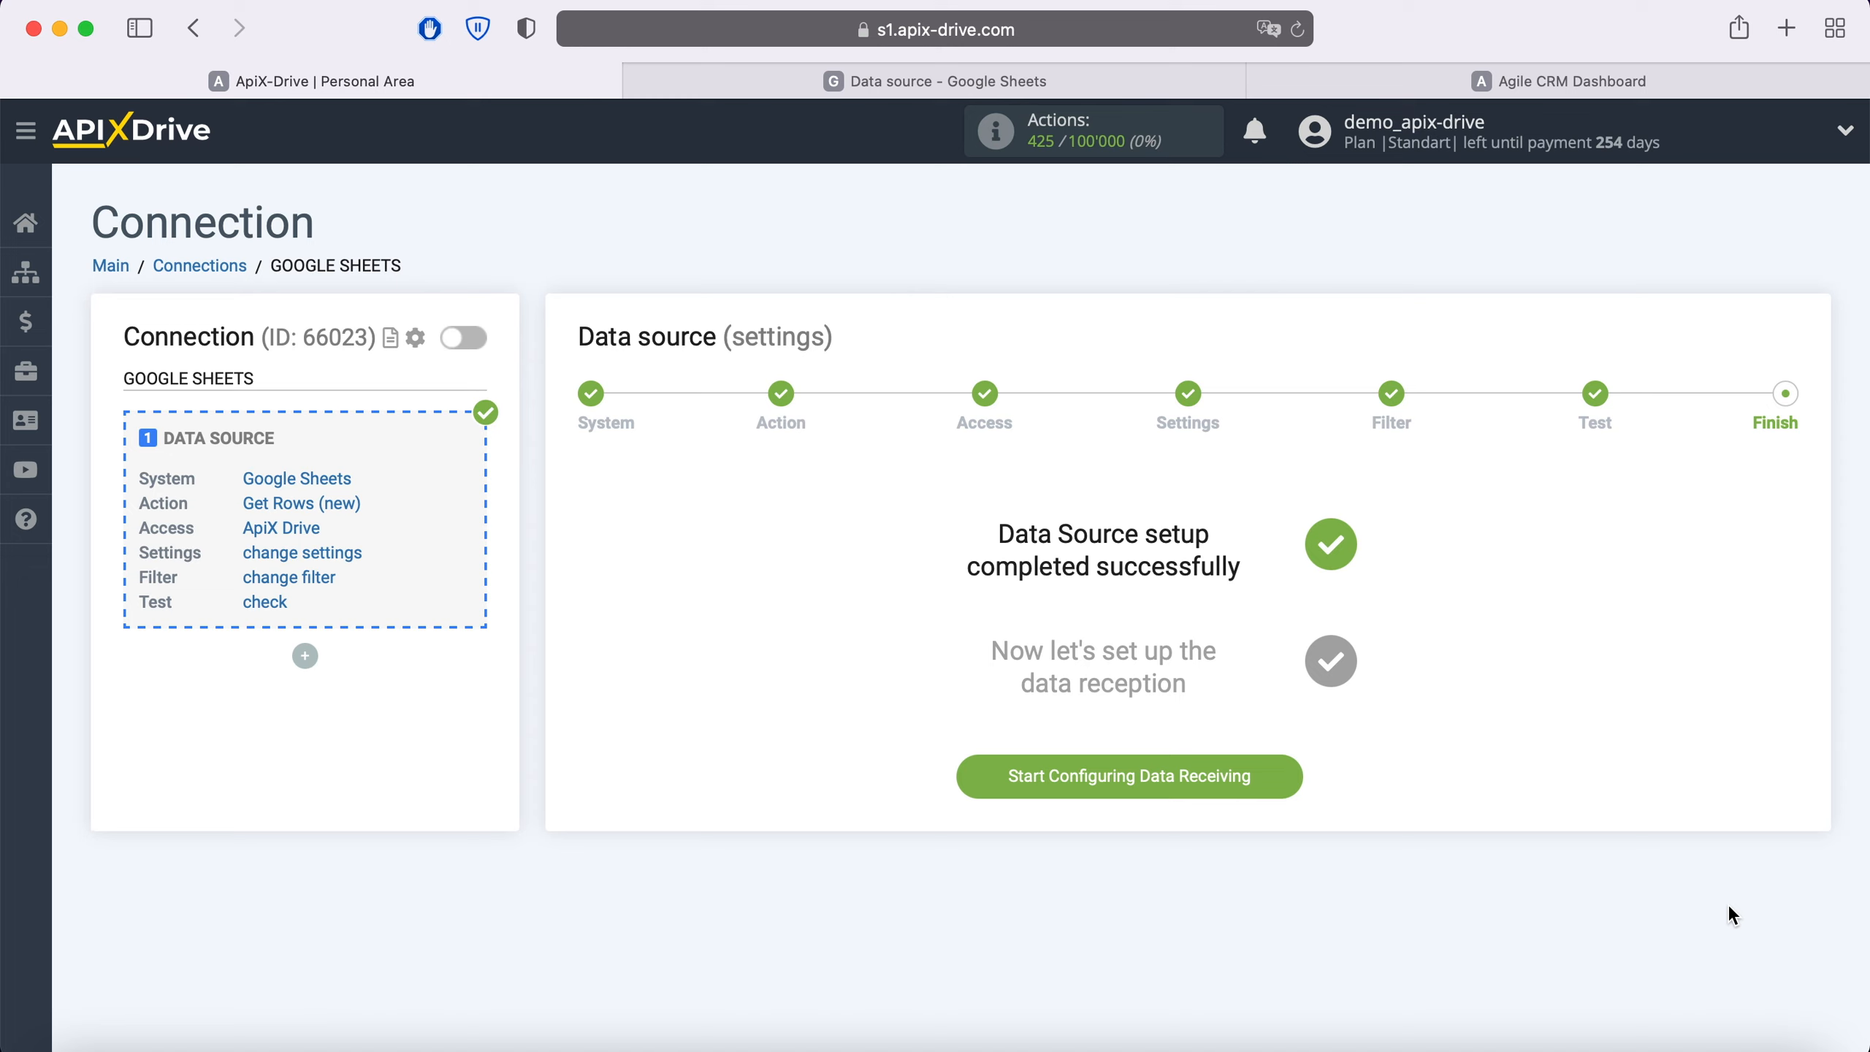
{"action": "left_click", "coordinate": [1288, 774]}
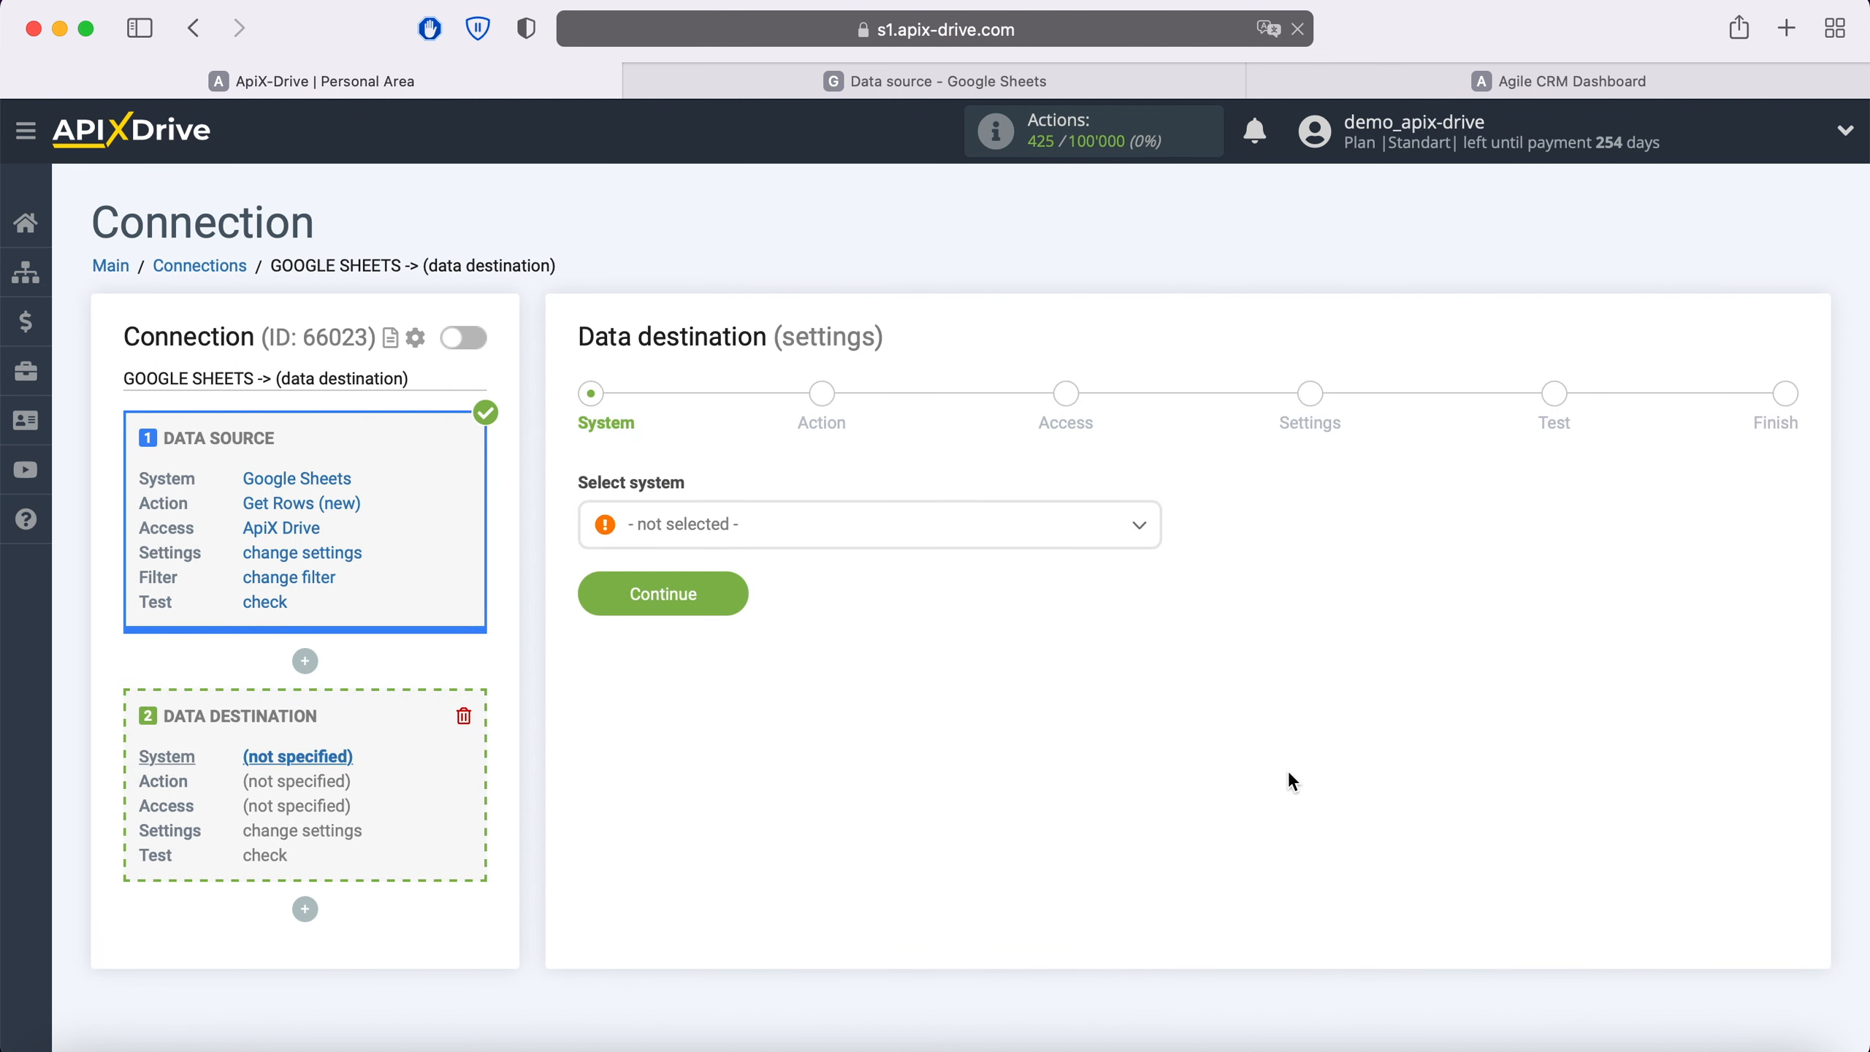
Choose Agile CRM as the data destination system and continue to the action stage.
{"action": "left_click", "coordinate": [886, 530]}
{"action": "left_click", "coordinate": [677, 800]}
{"action": "left_click", "coordinate": [731, 595]}
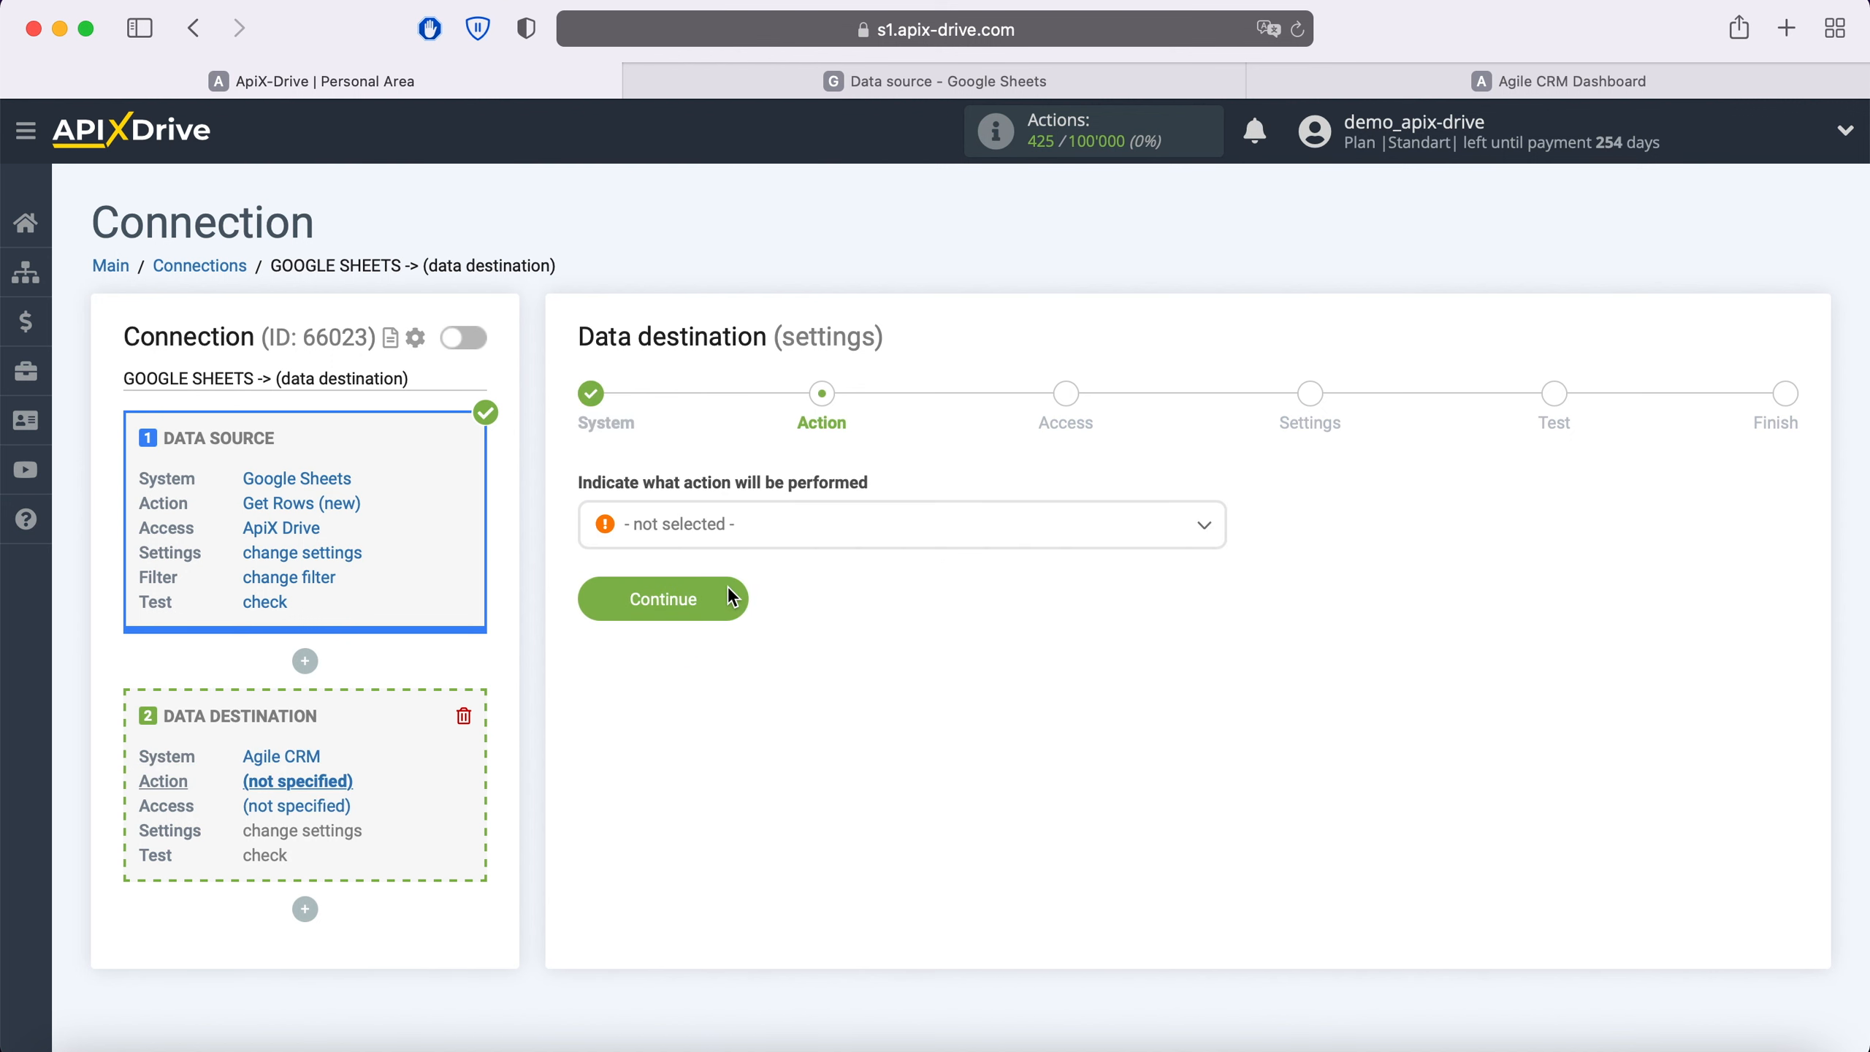
Set the data destination's action to Create Deal and continue to the access stage.
{"action": "left_click", "coordinate": [786, 537]}
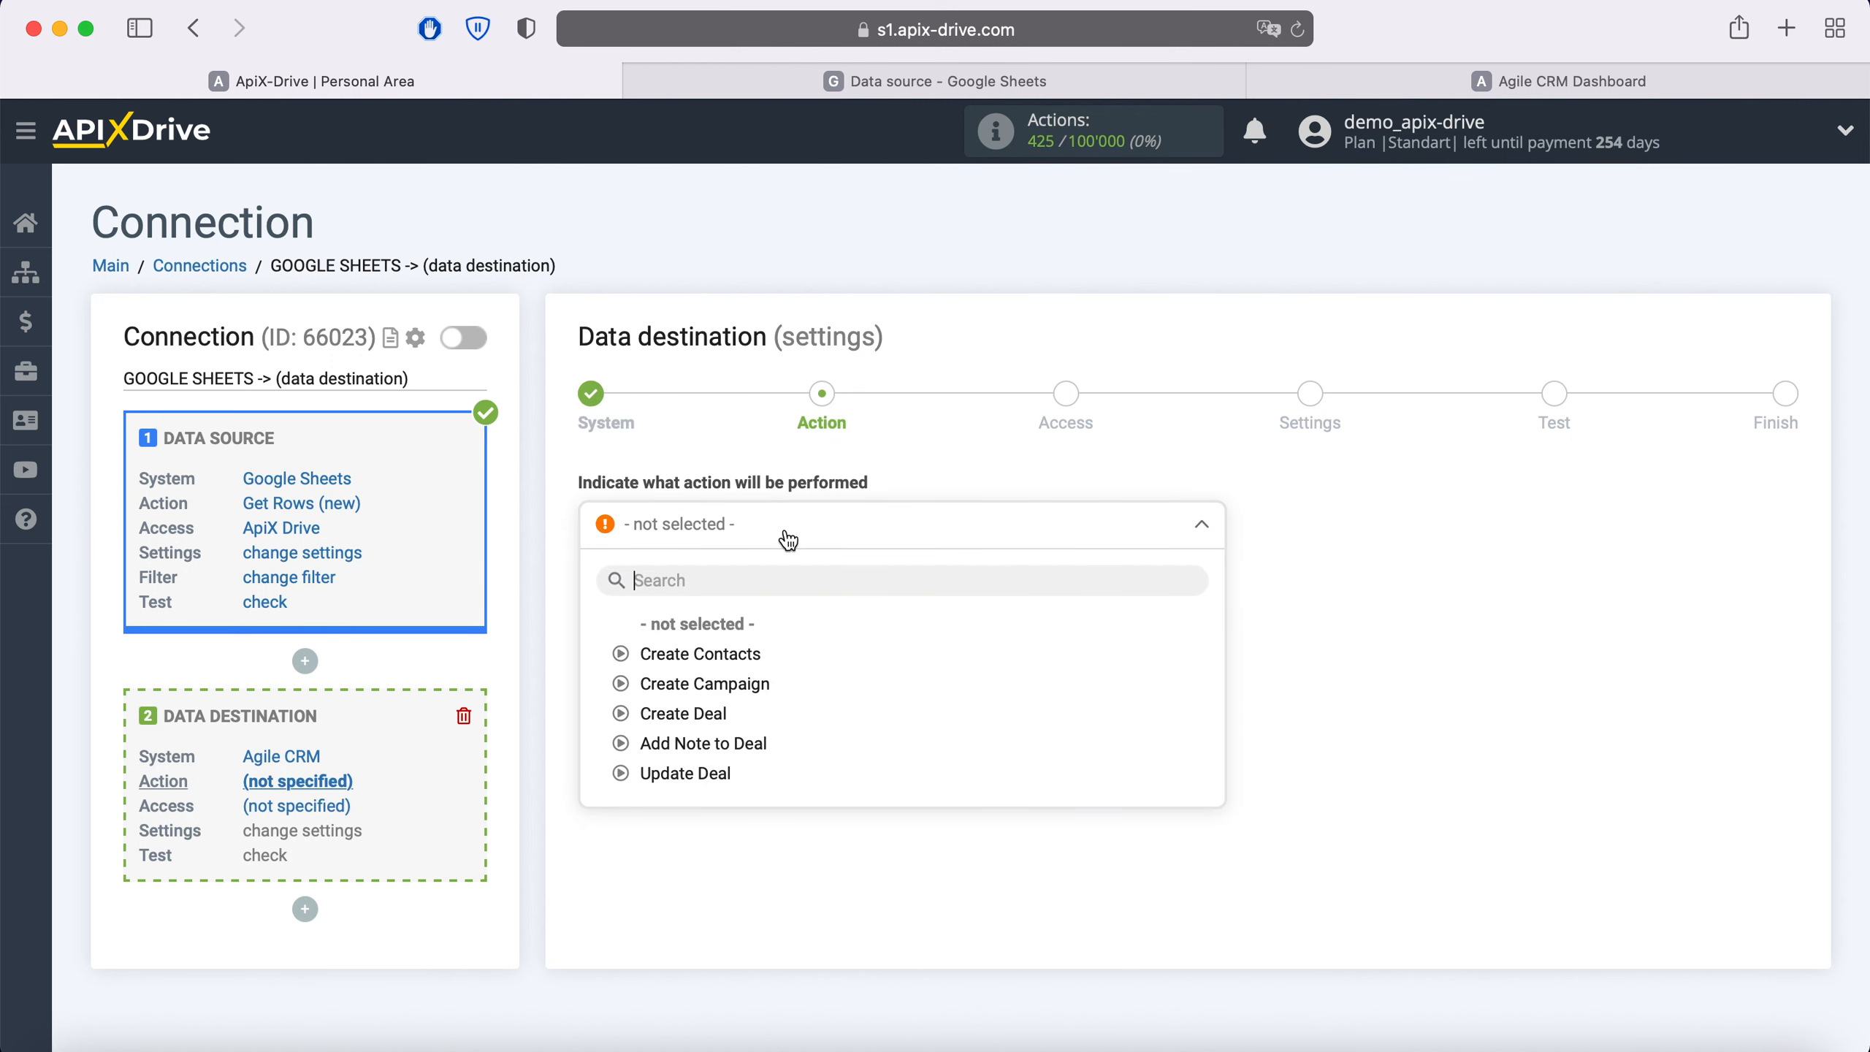
{"action": "left_click", "coordinate": [706, 716]}
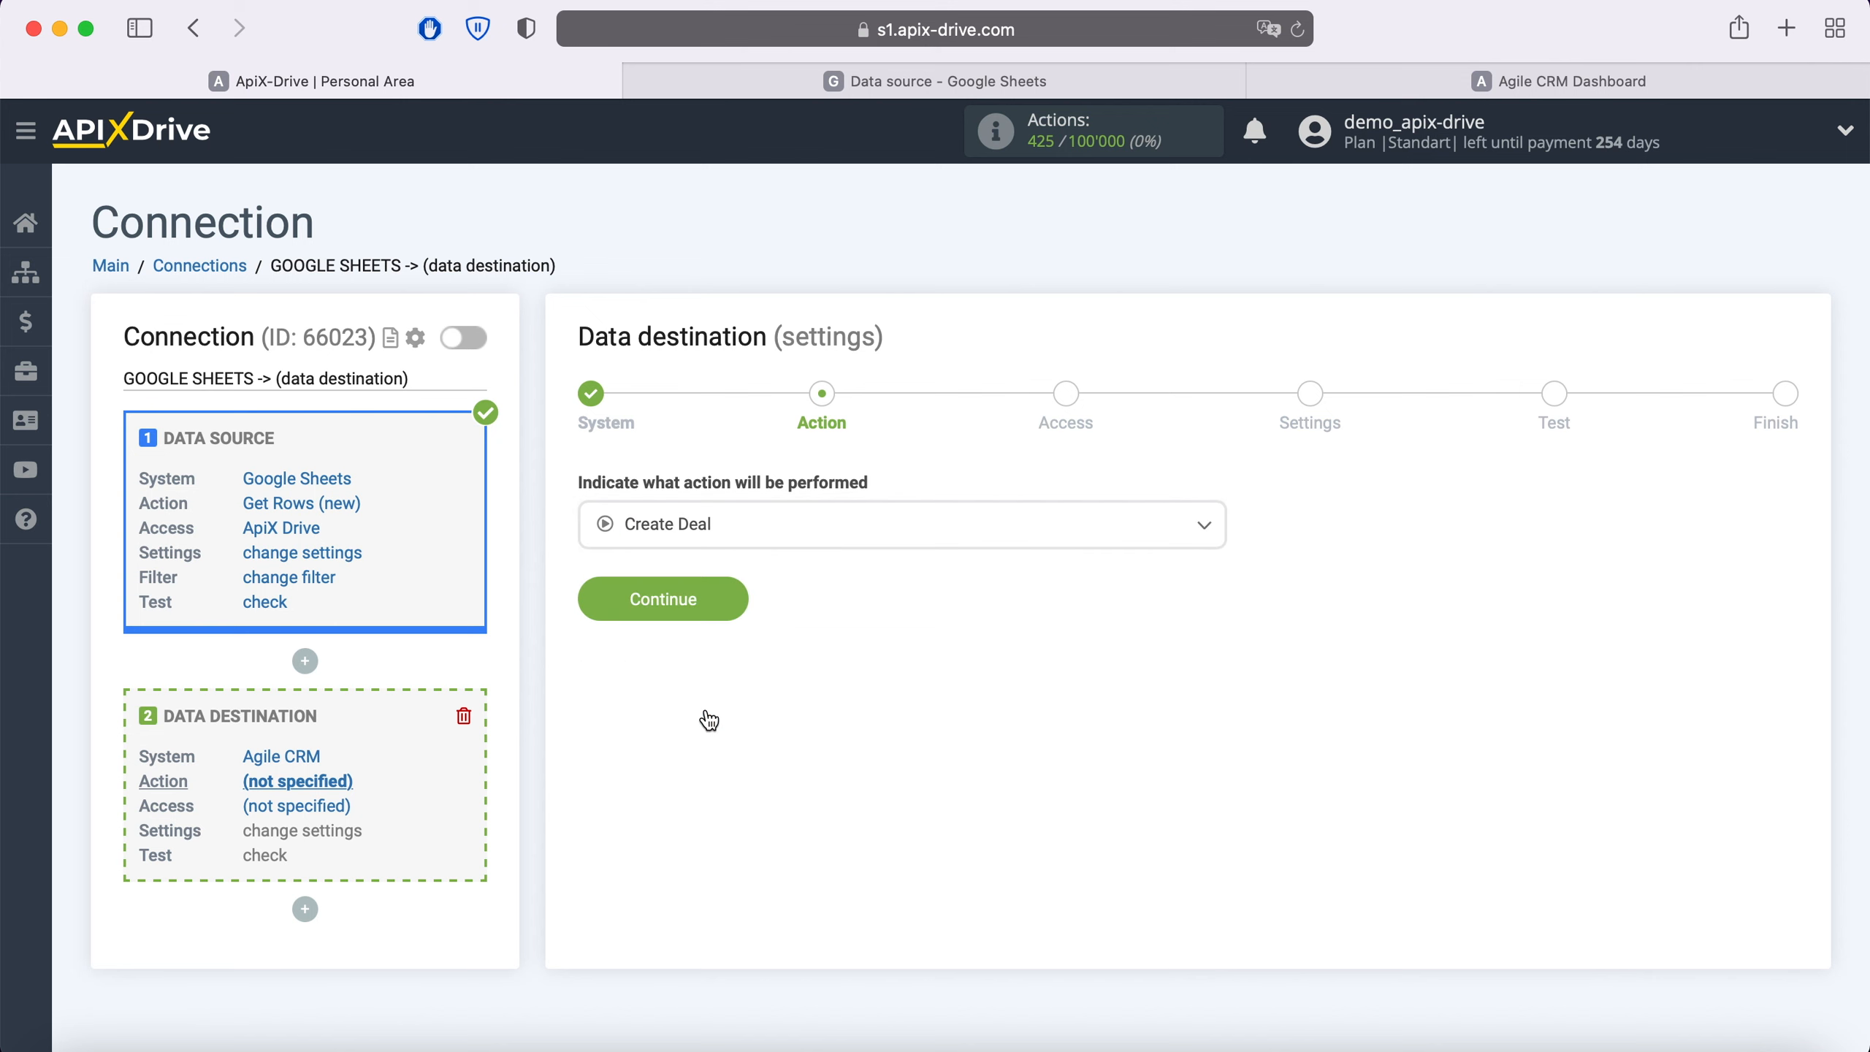
{"action": "left_click", "coordinate": [736, 607]}
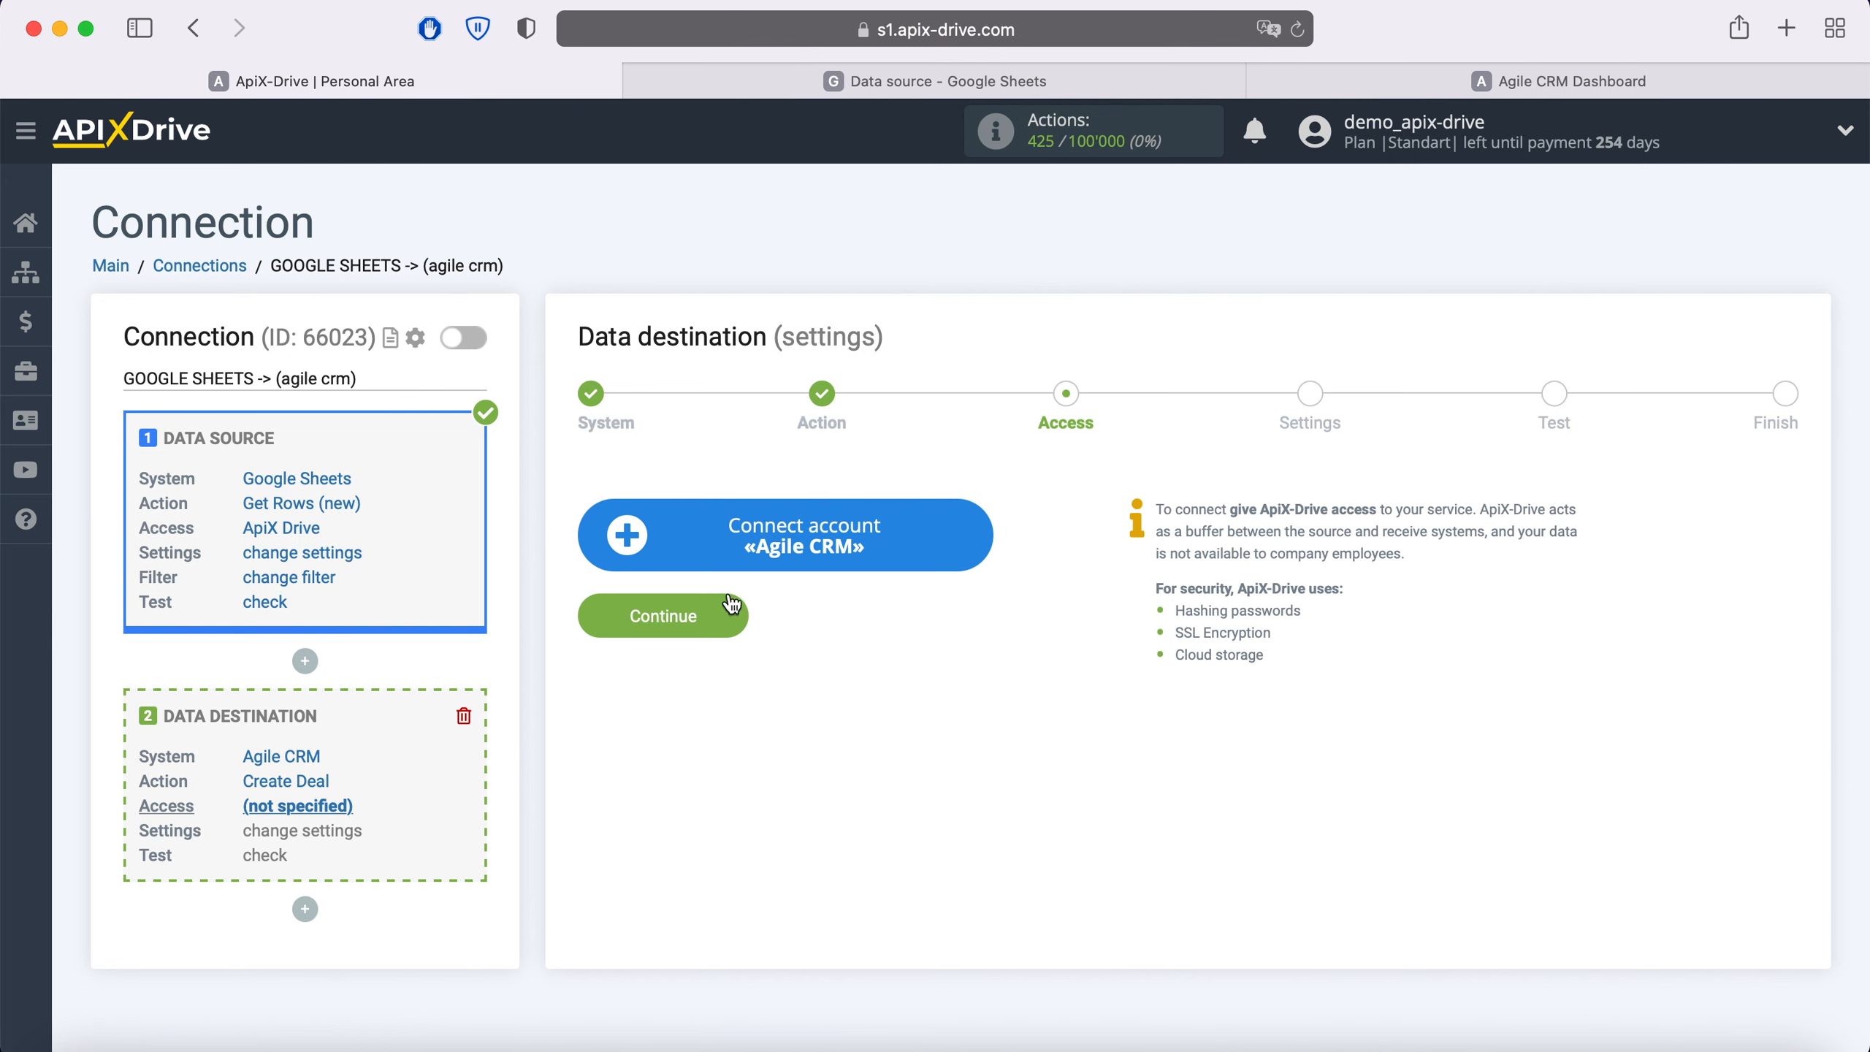
Start connecting an Agile CRM account and copy the subdomain apixdrivecom from Agile CRM's web address.
{"action": "left_click", "coordinate": [971, 543]}
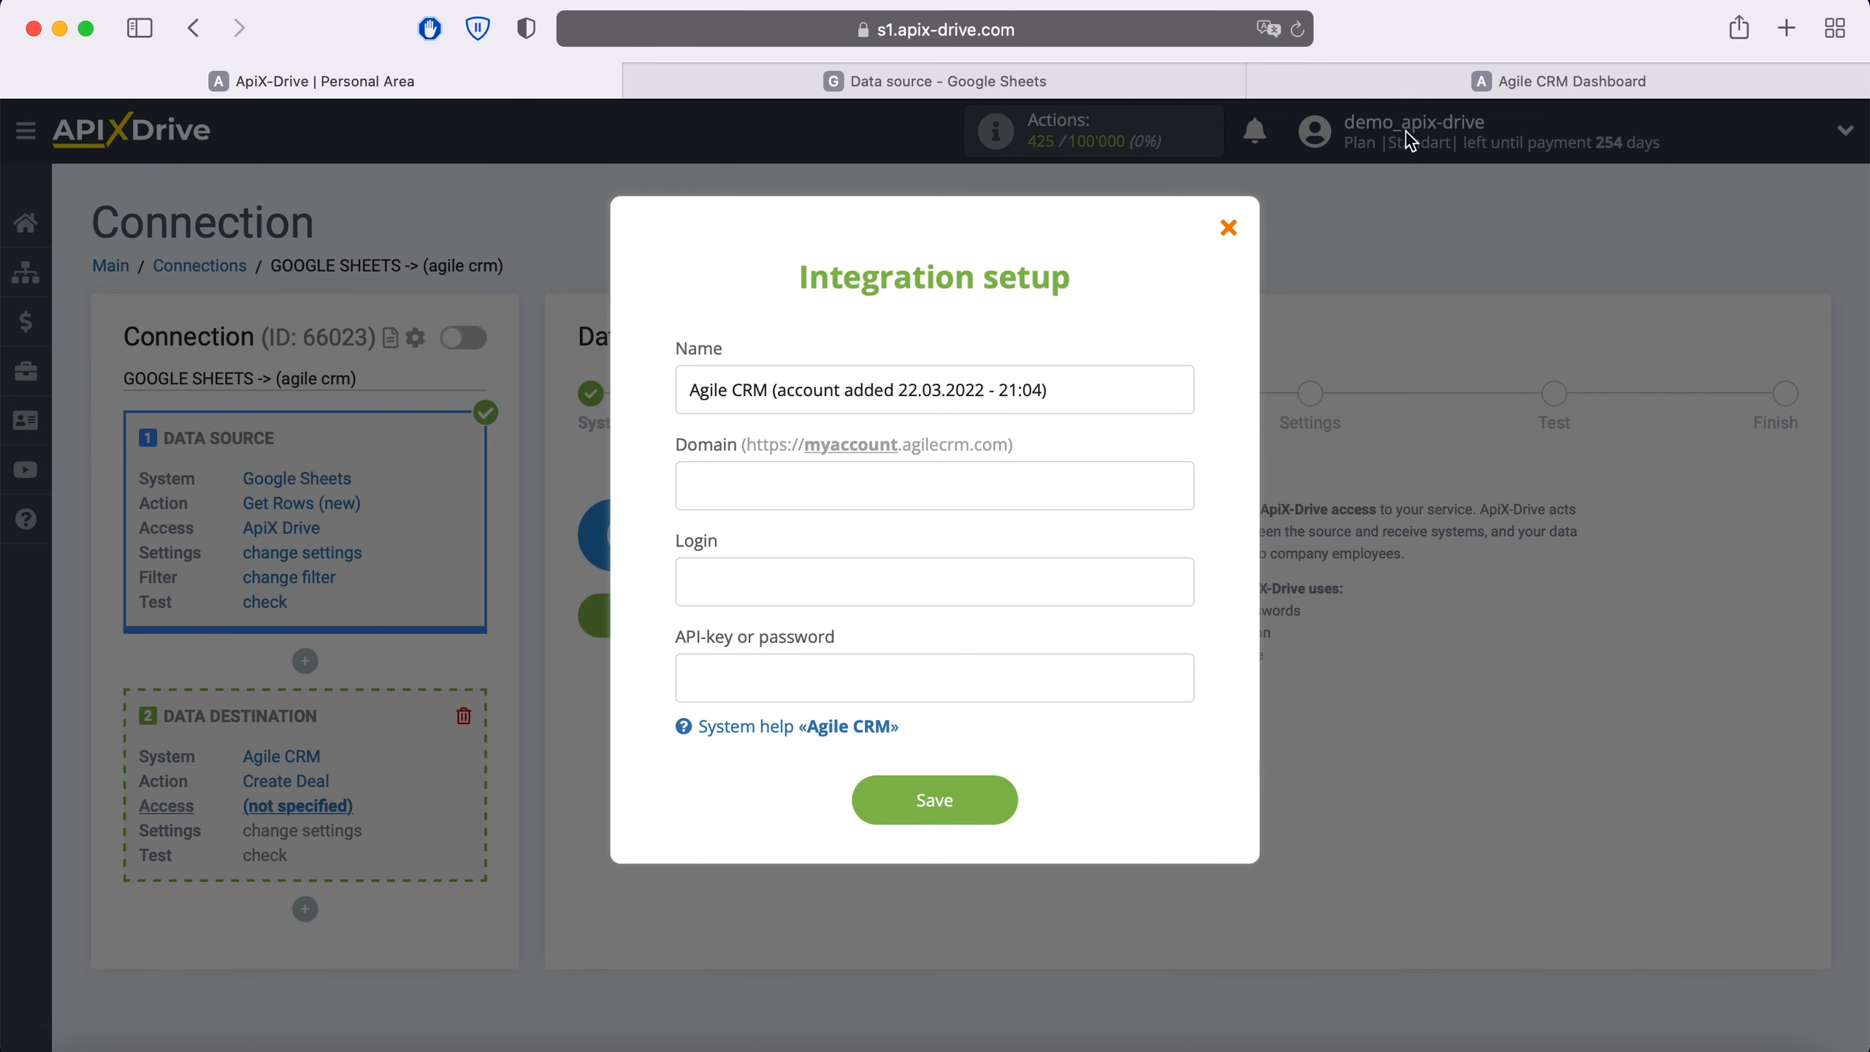
{"action": "left_click", "coordinate": [1470, 80]}
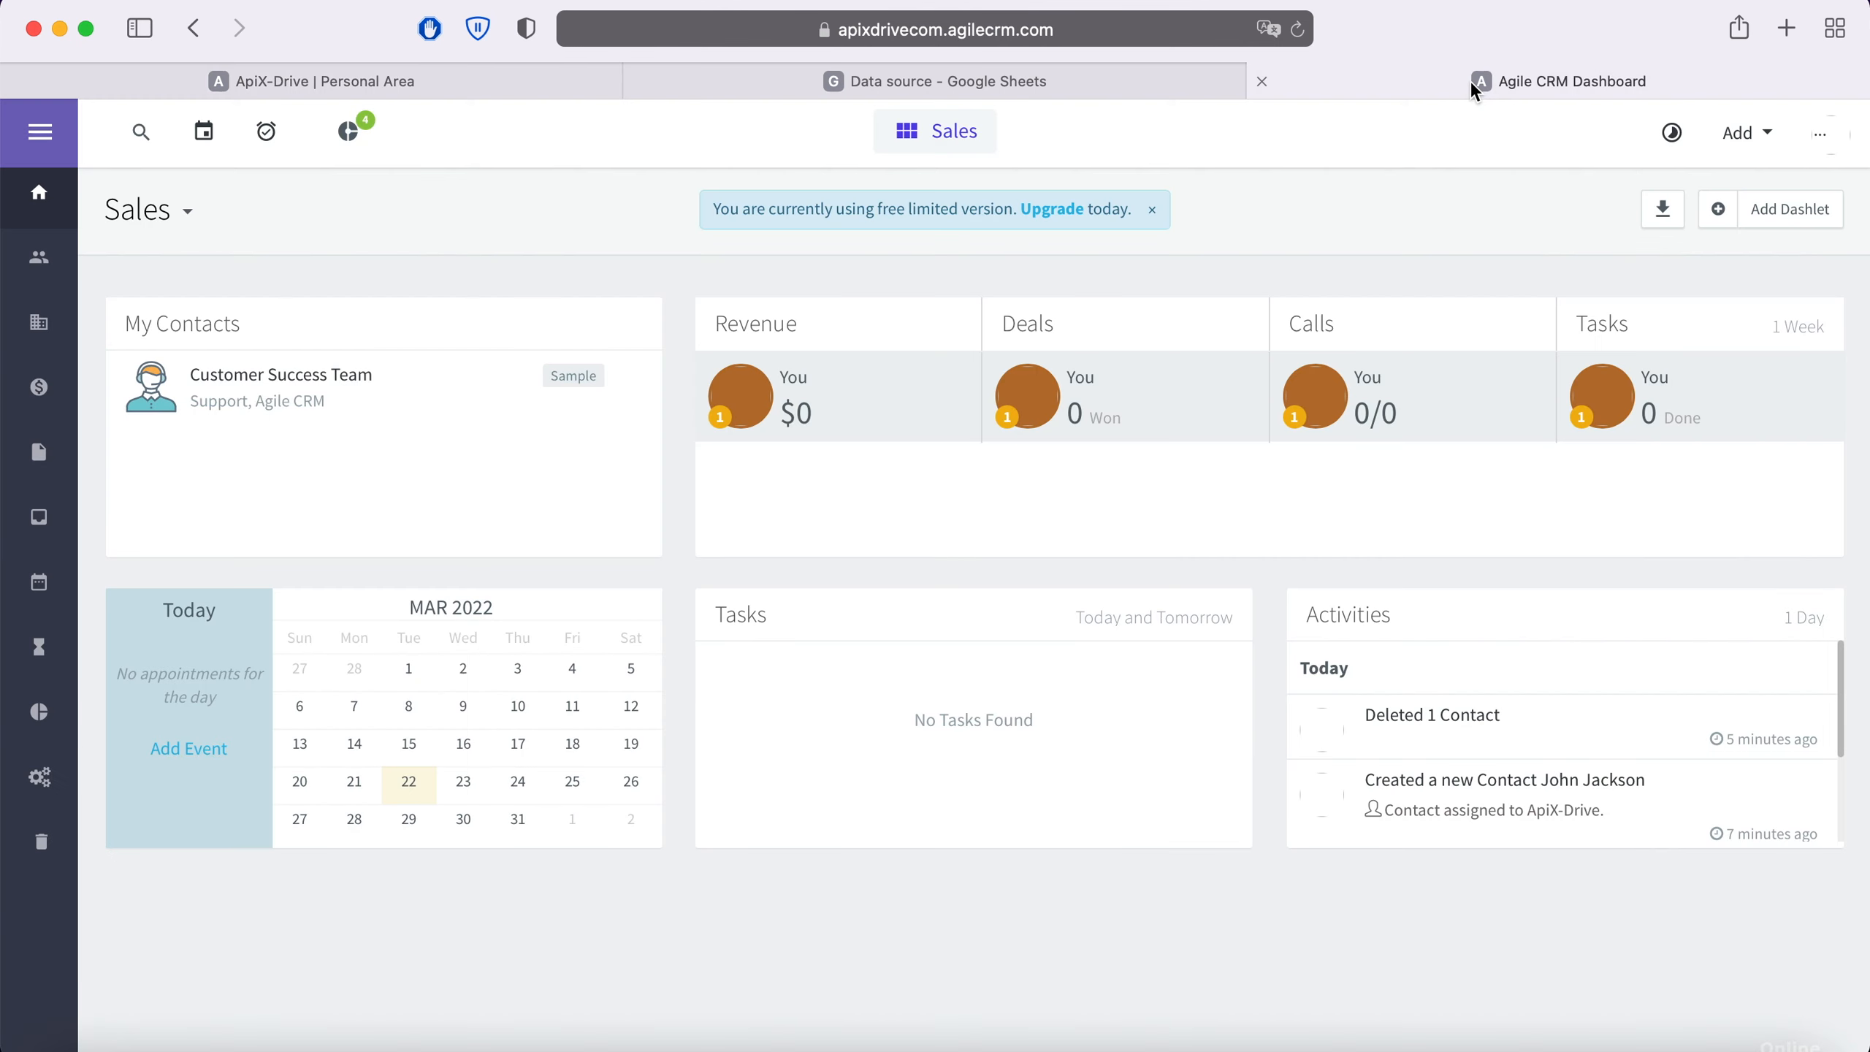
{"action": "left_click", "coordinate": [1098, 29]}
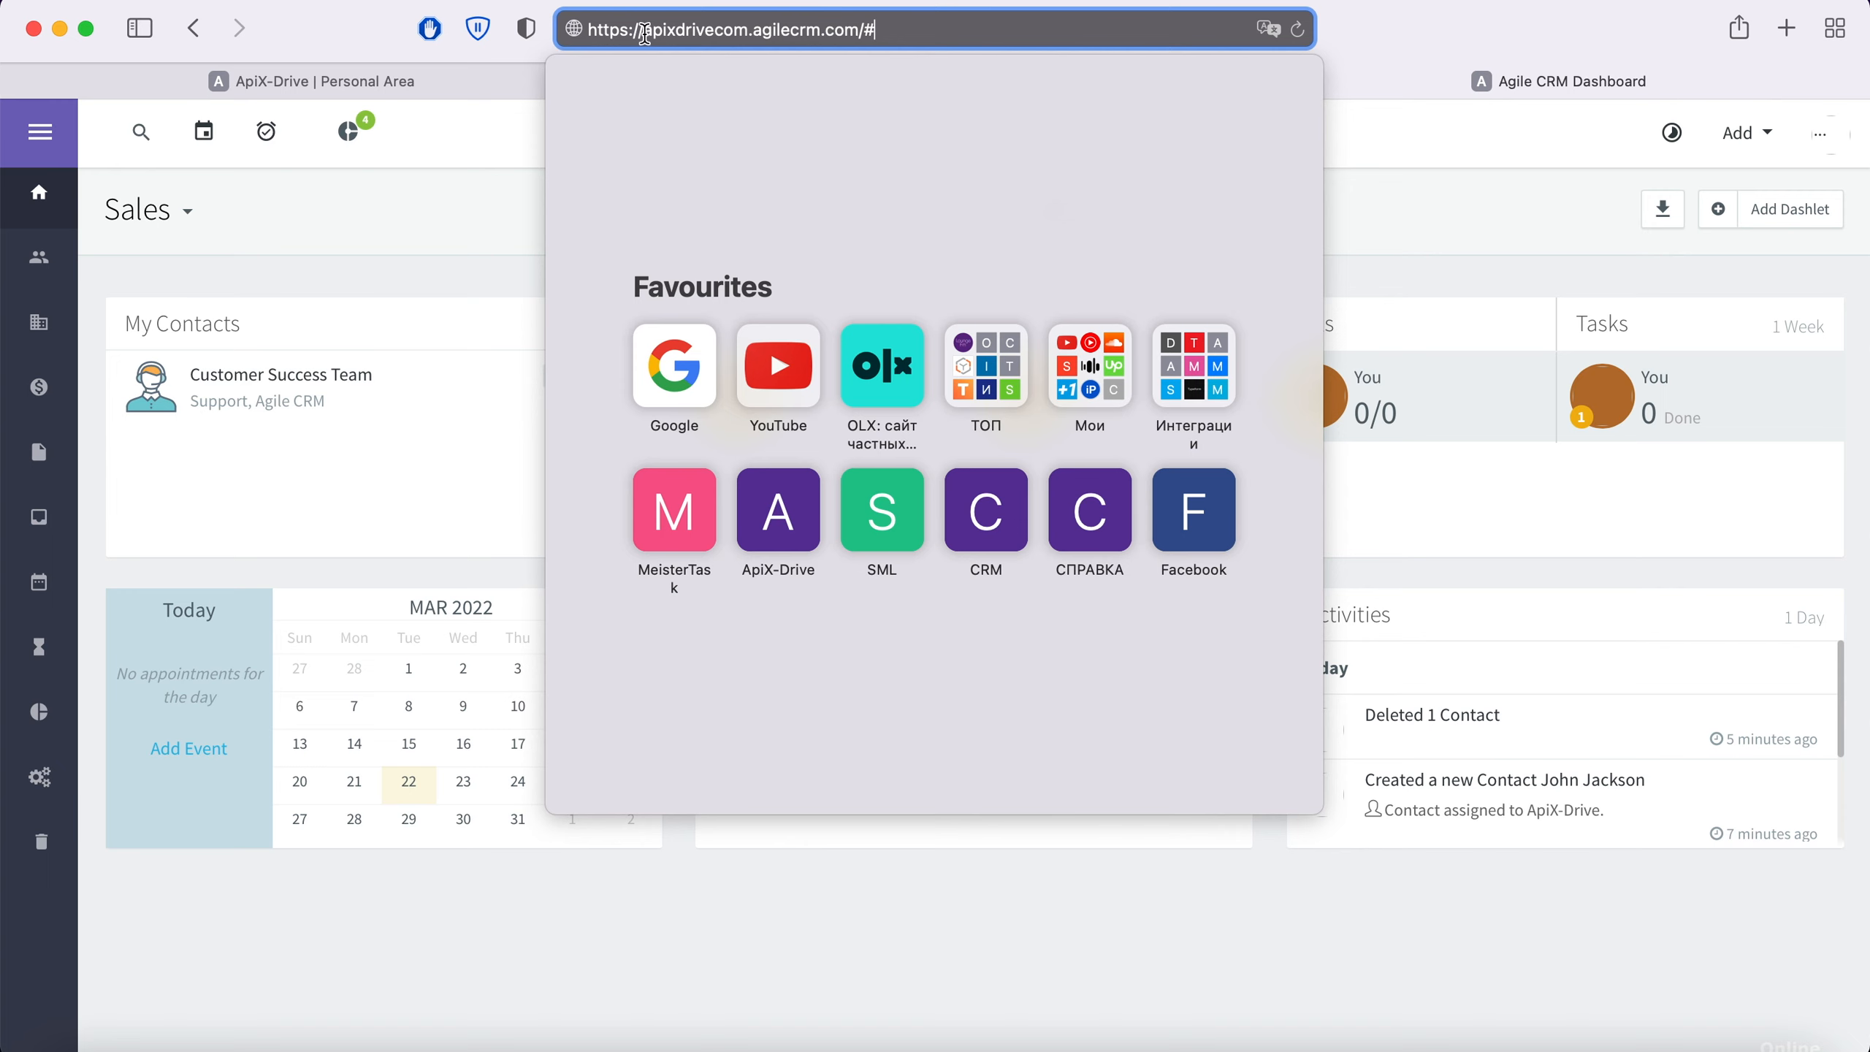
{"action": "left_click_drag", "start_coordinate": [643, 29], "coordinate": [743, 29]}
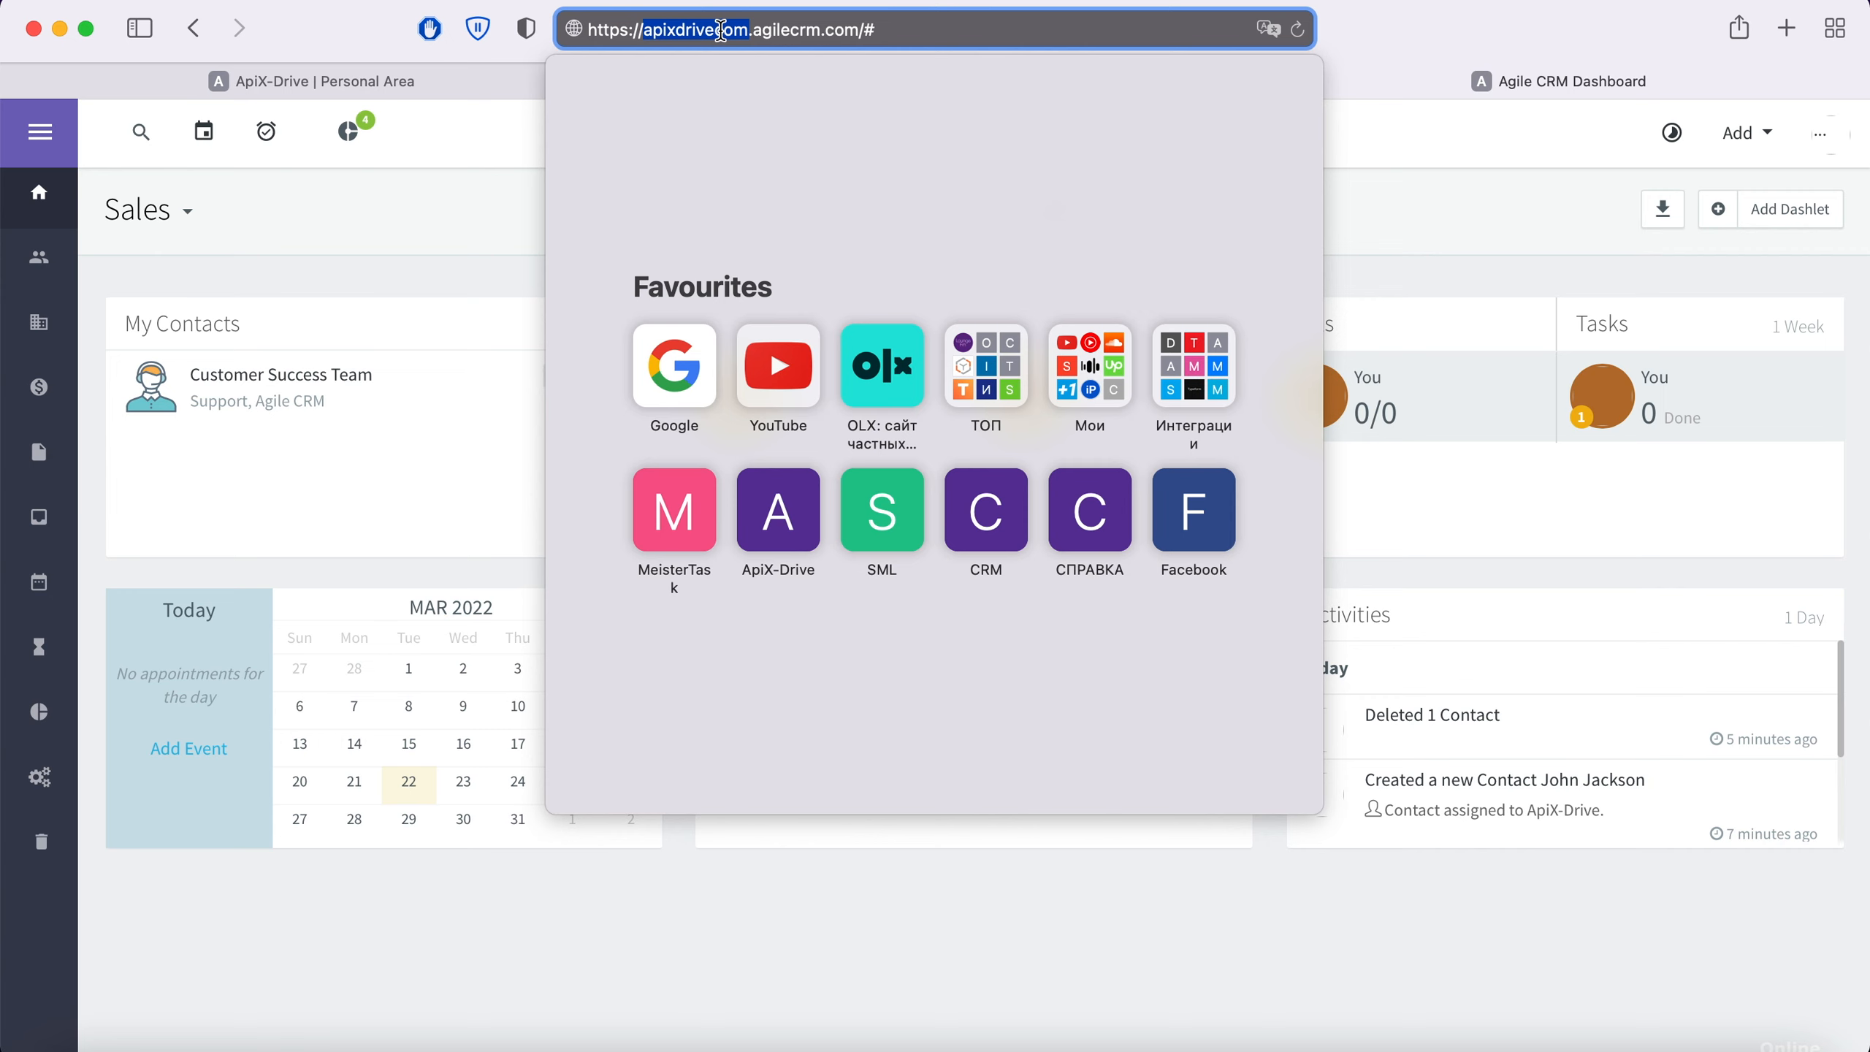
{"action": "right_click", "coordinate": [721, 29]}
{"action": "left_click", "coordinate": [757, 74]}
Paste apixdrivecom as the domain in the ApiX-Drive integration setup and enter the account's login e-mail.
{"action": "left_click", "coordinate": [450, 85]}
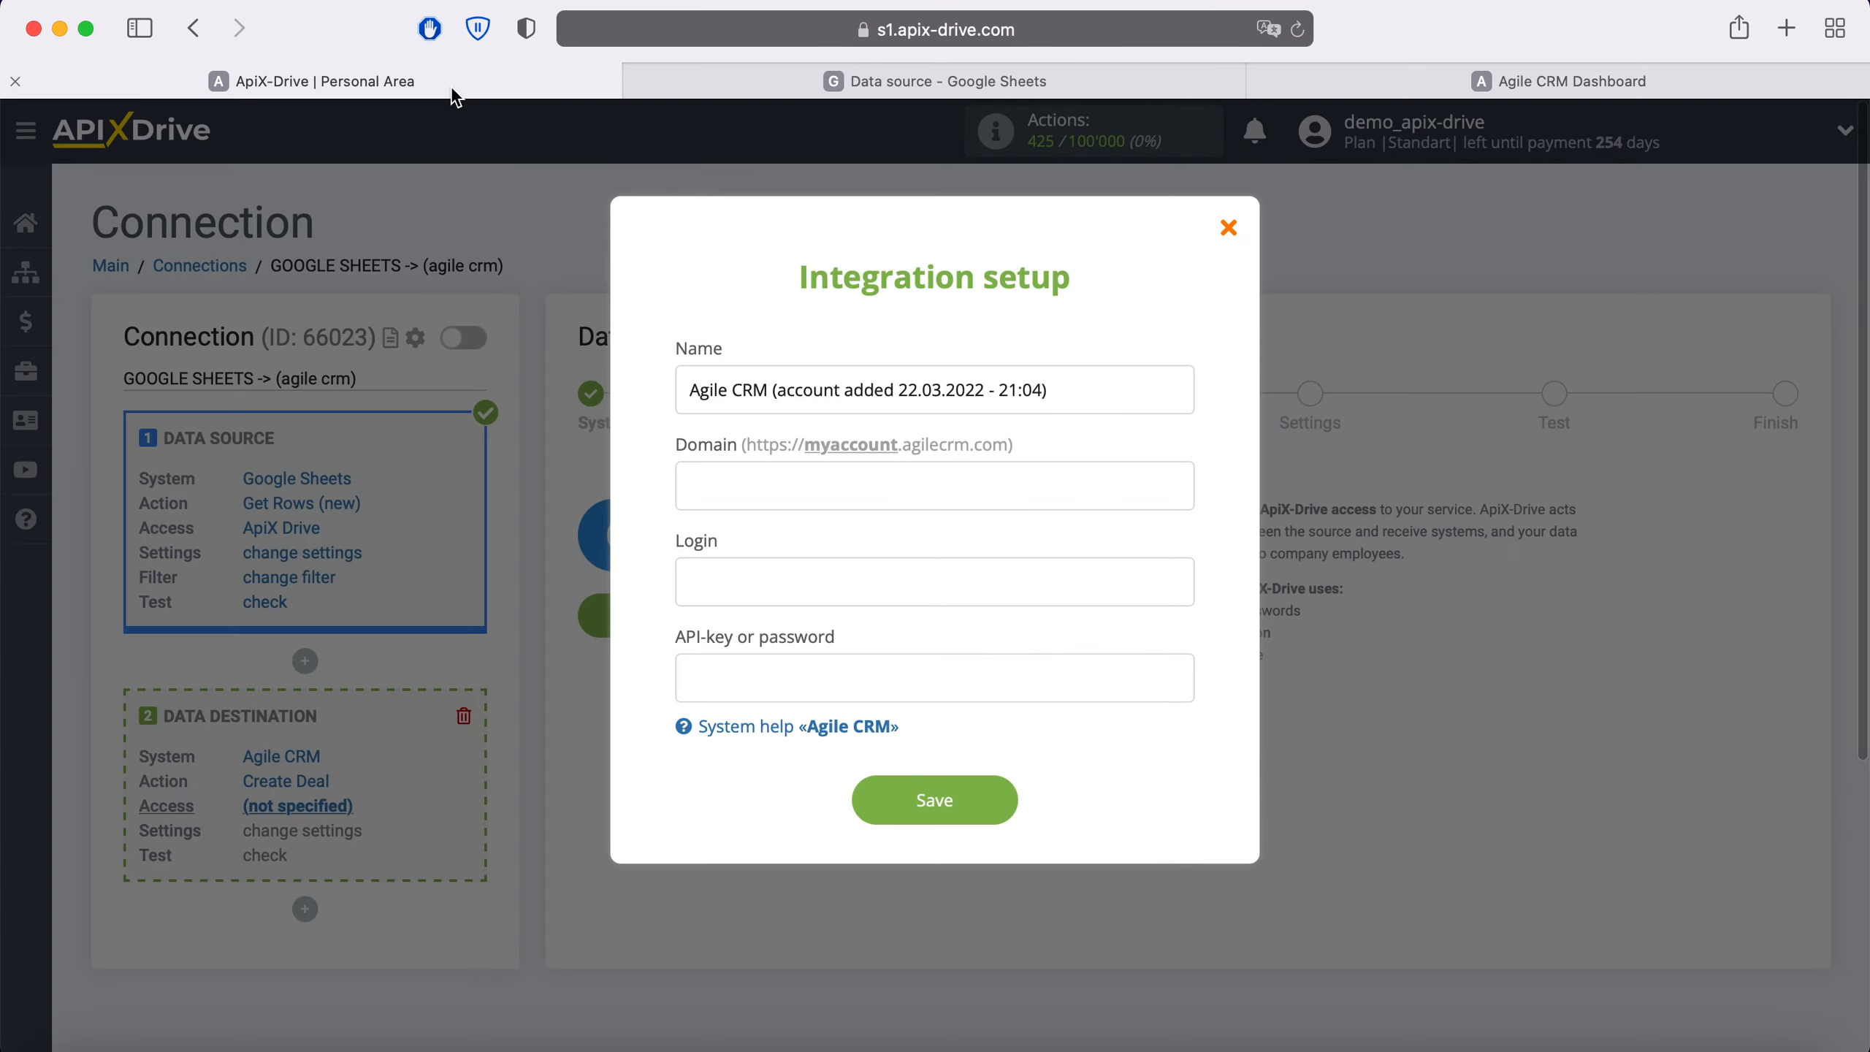
{"action": "right_click", "coordinate": [716, 486]}
{"action": "left_click", "coordinate": [789, 557]}
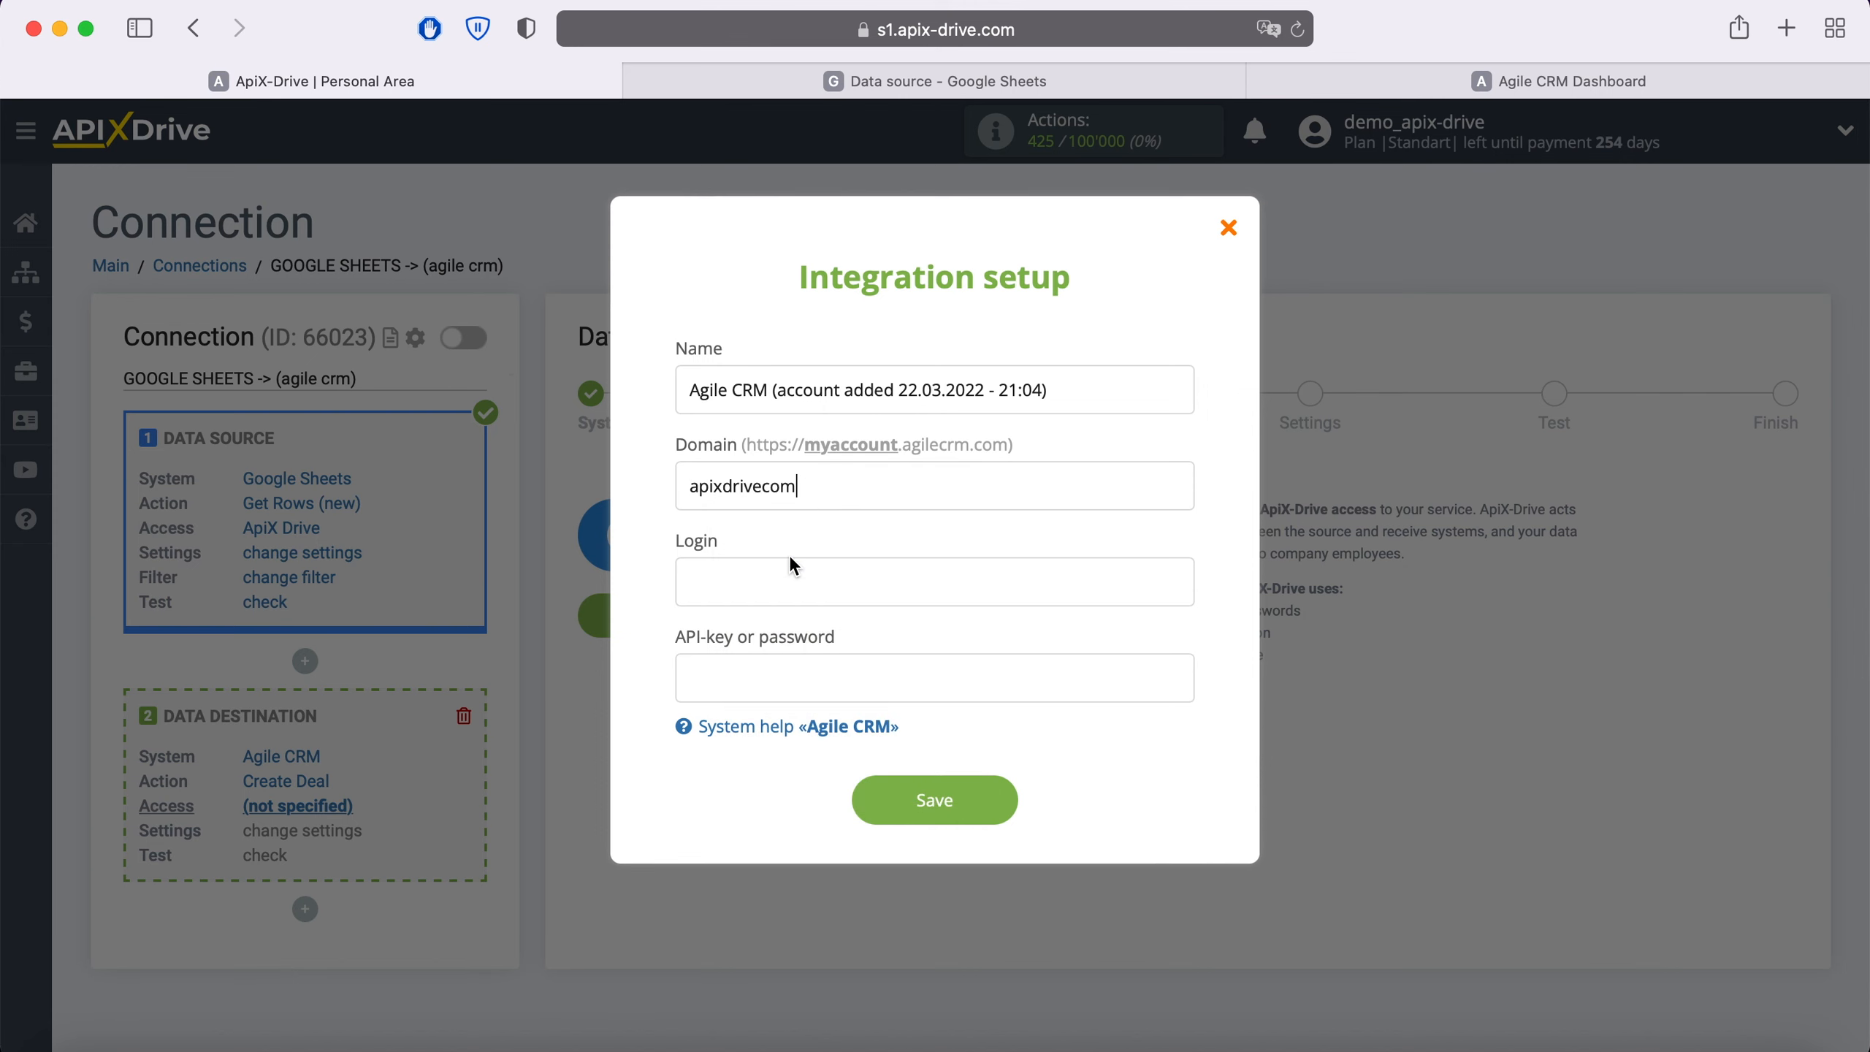
{"action": "left_click", "coordinate": [758, 578]}
{"action": "type", "text": "[unreadable]pix-drive.com"}
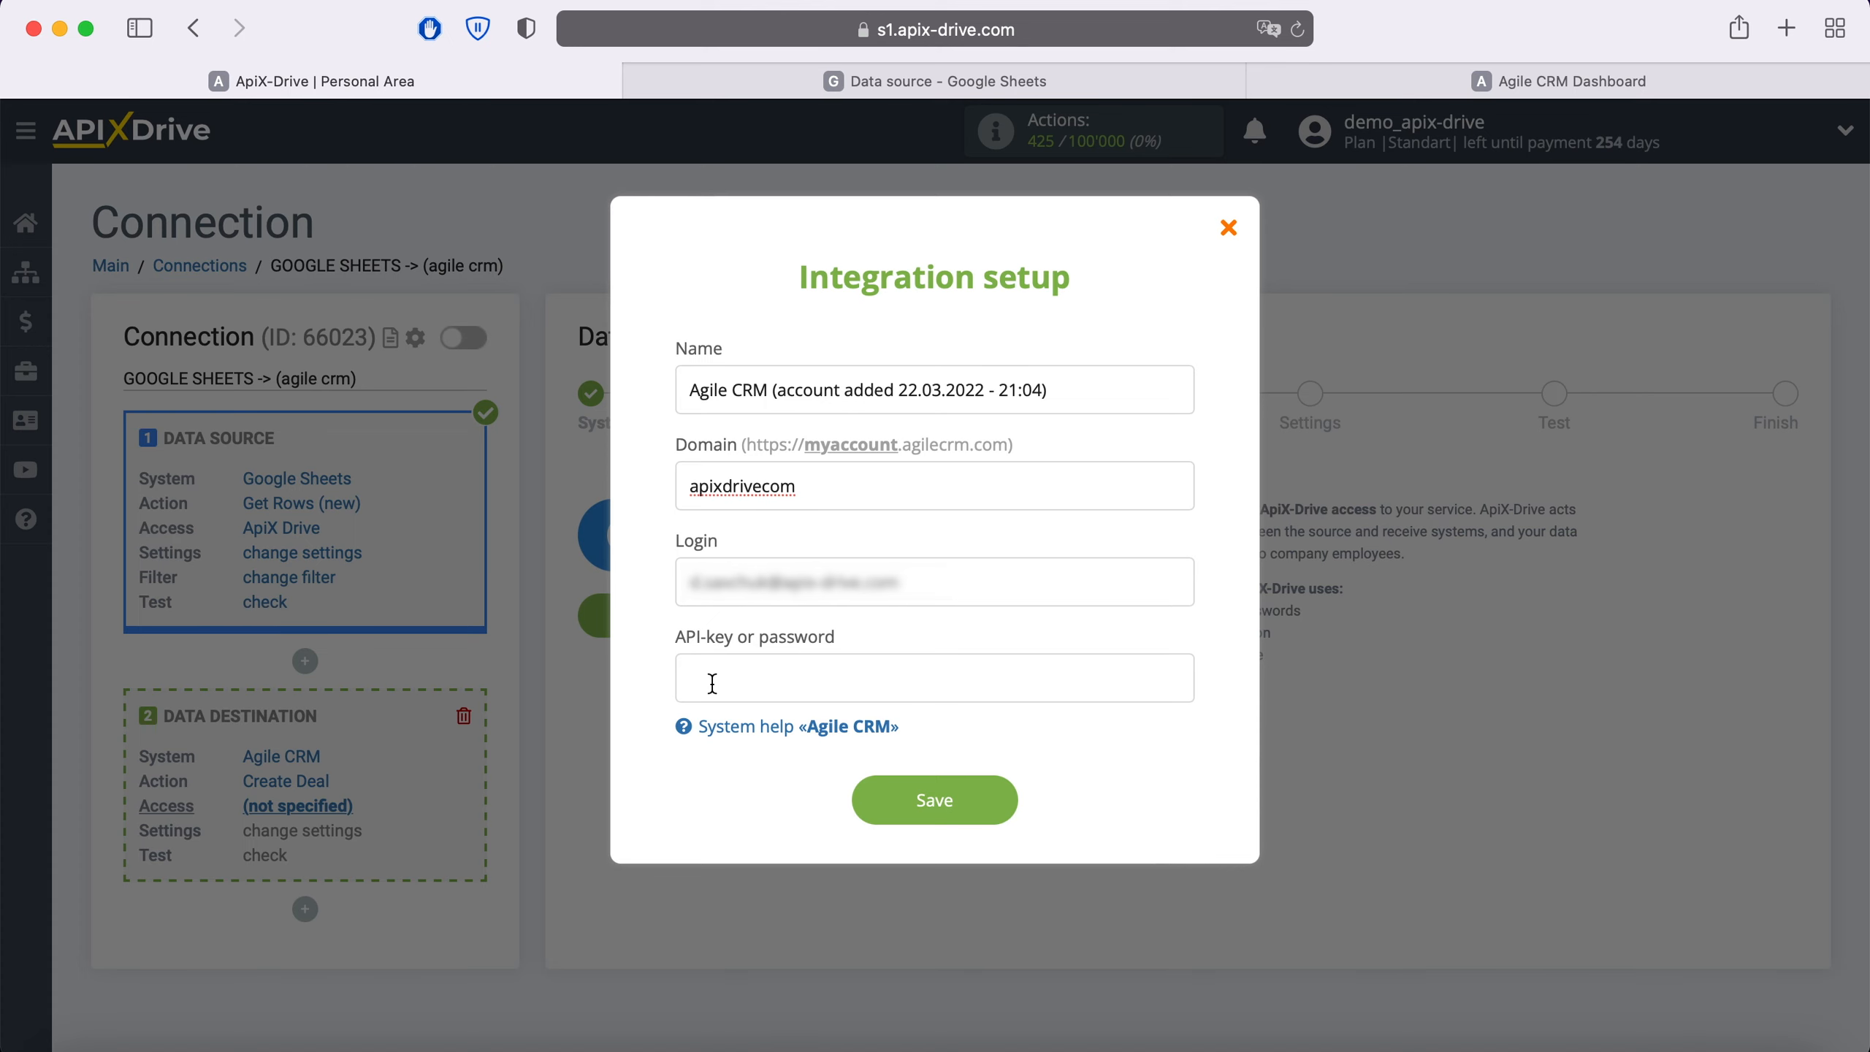
Switch to Agile CRM and copy the REST API key from the API section of its Admin Settings.
{"action": "left_click", "coordinate": [1495, 83]}
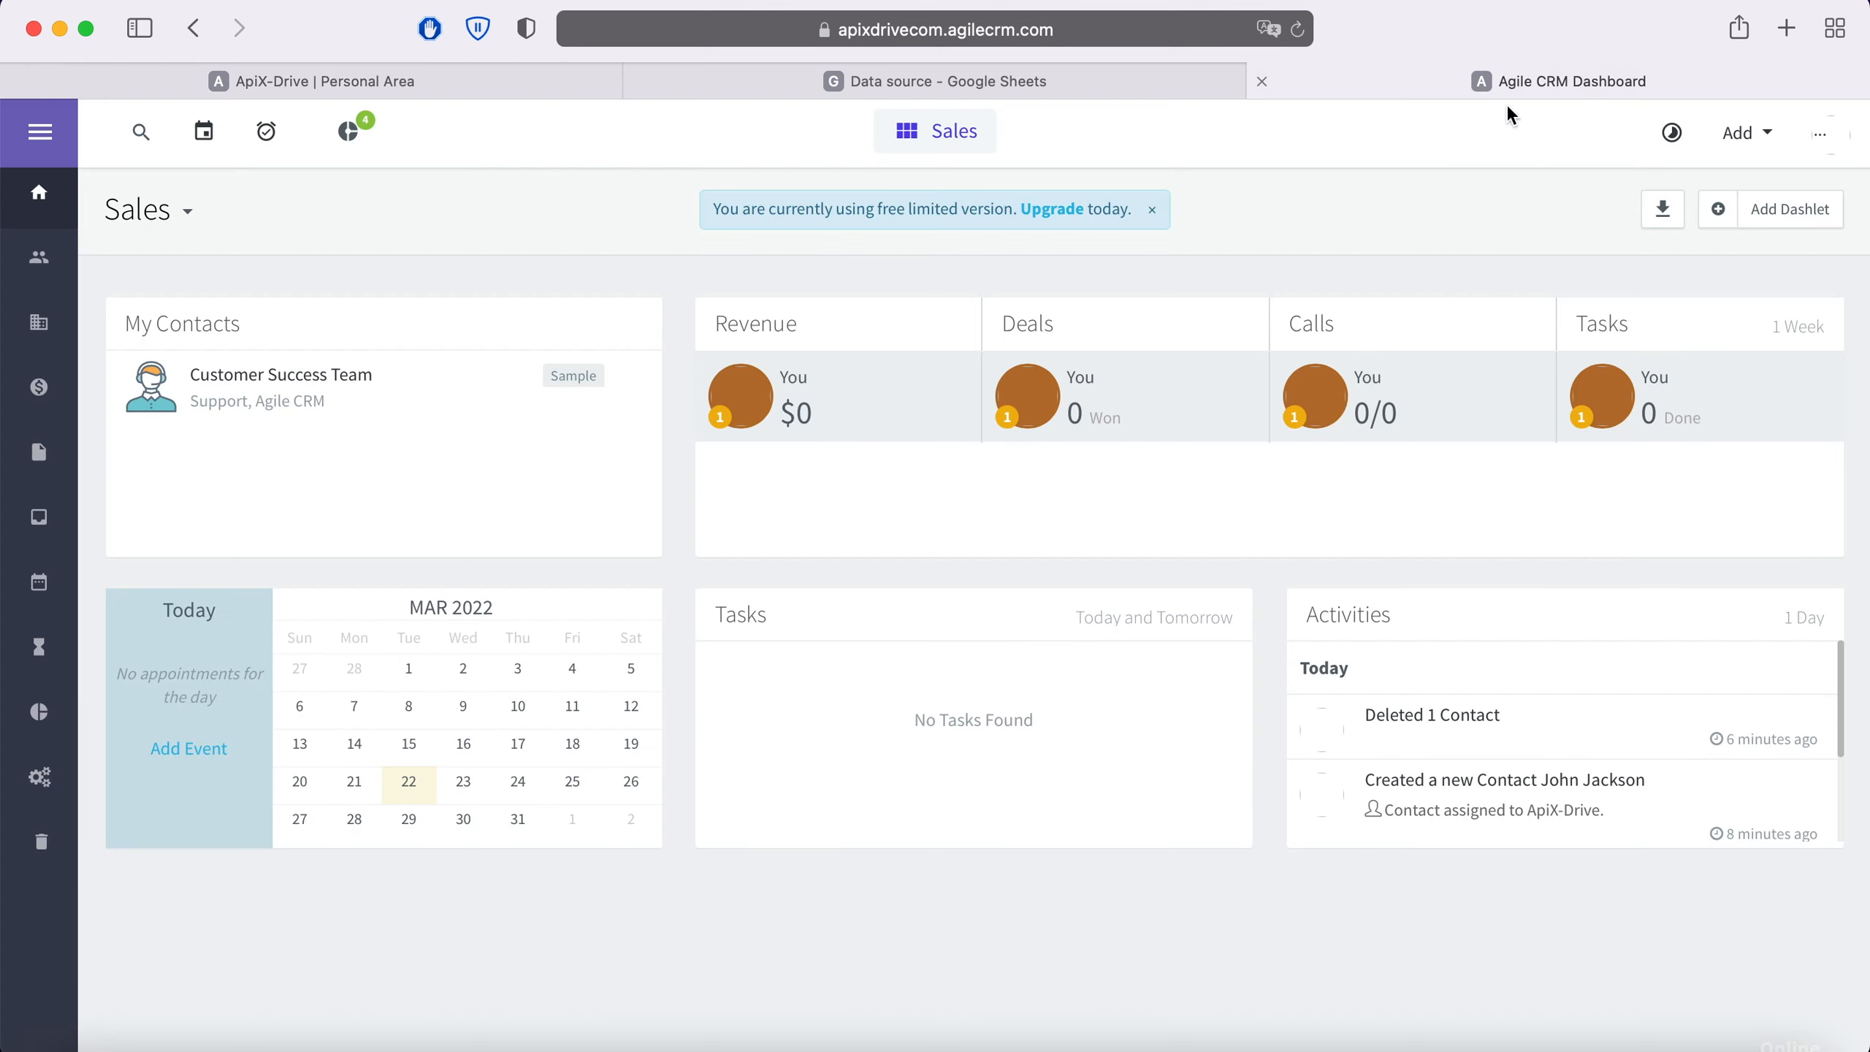
{"action": "left_click", "coordinate": [1837, 135]}
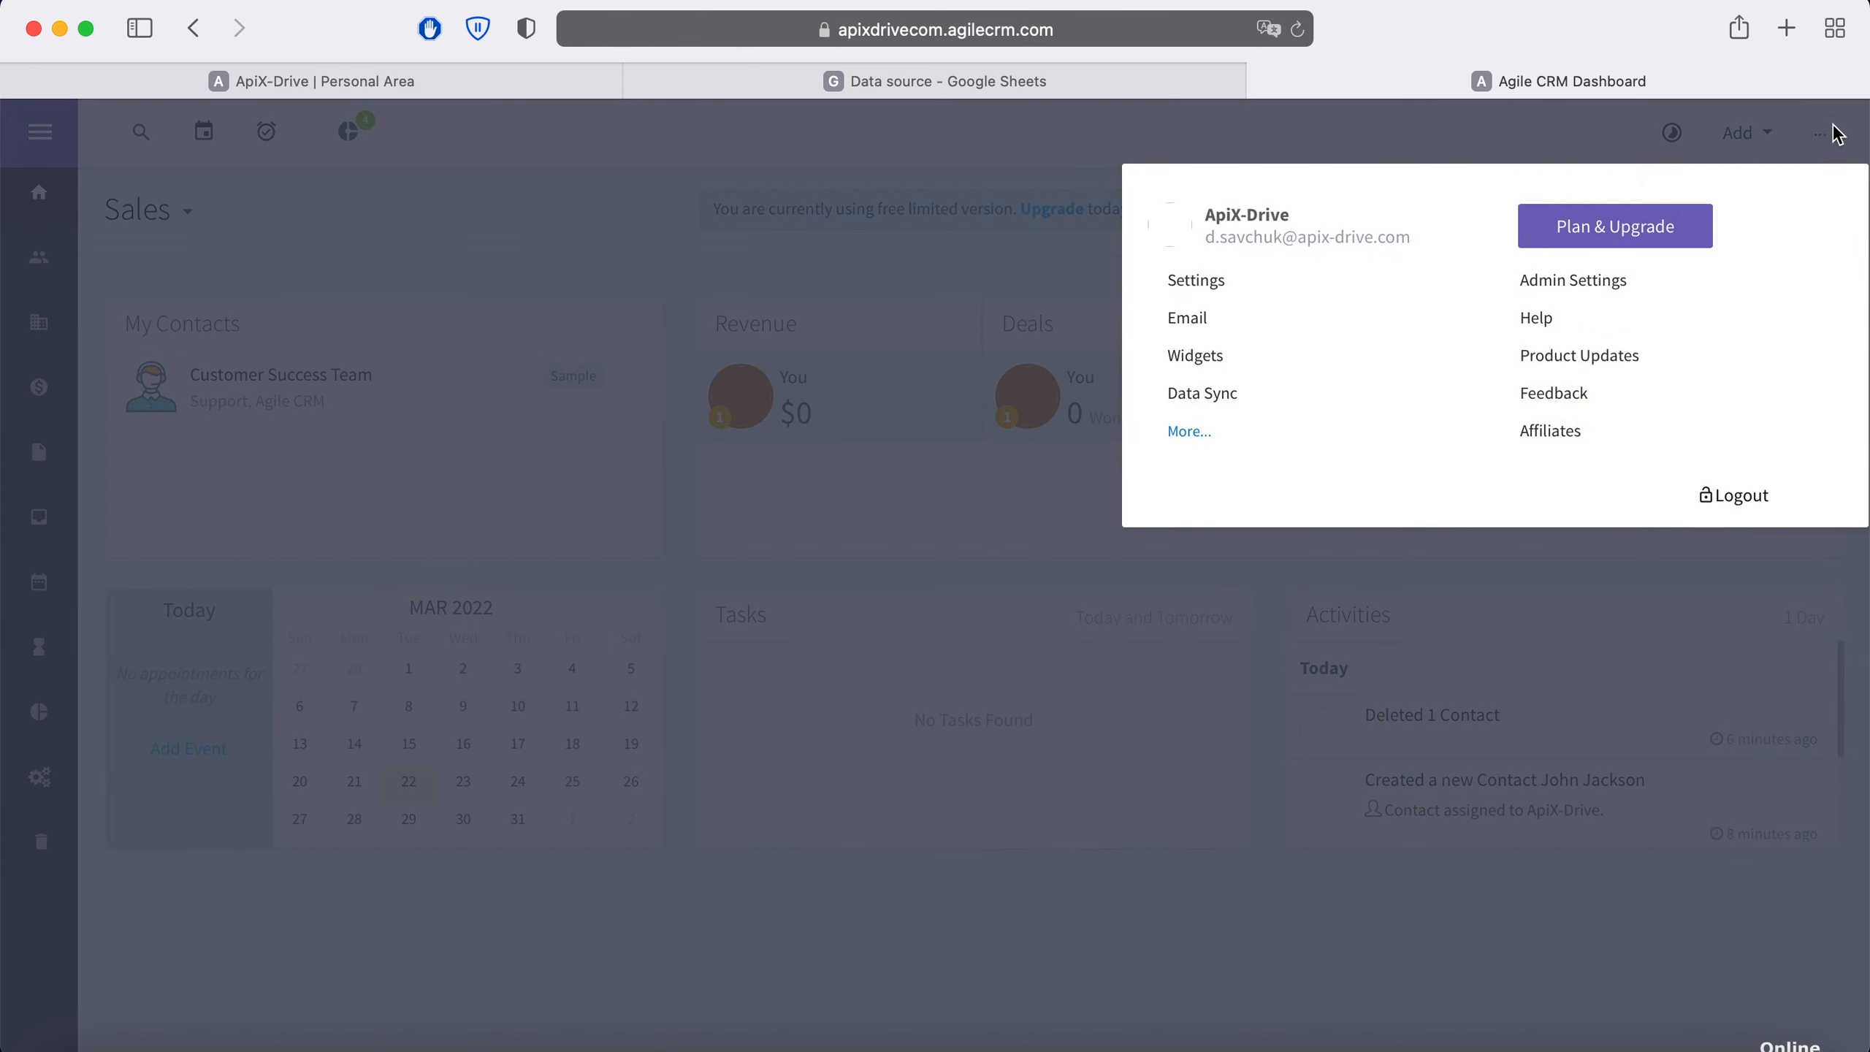
{"action": "left_click", "coordinate": [1588, 279]}
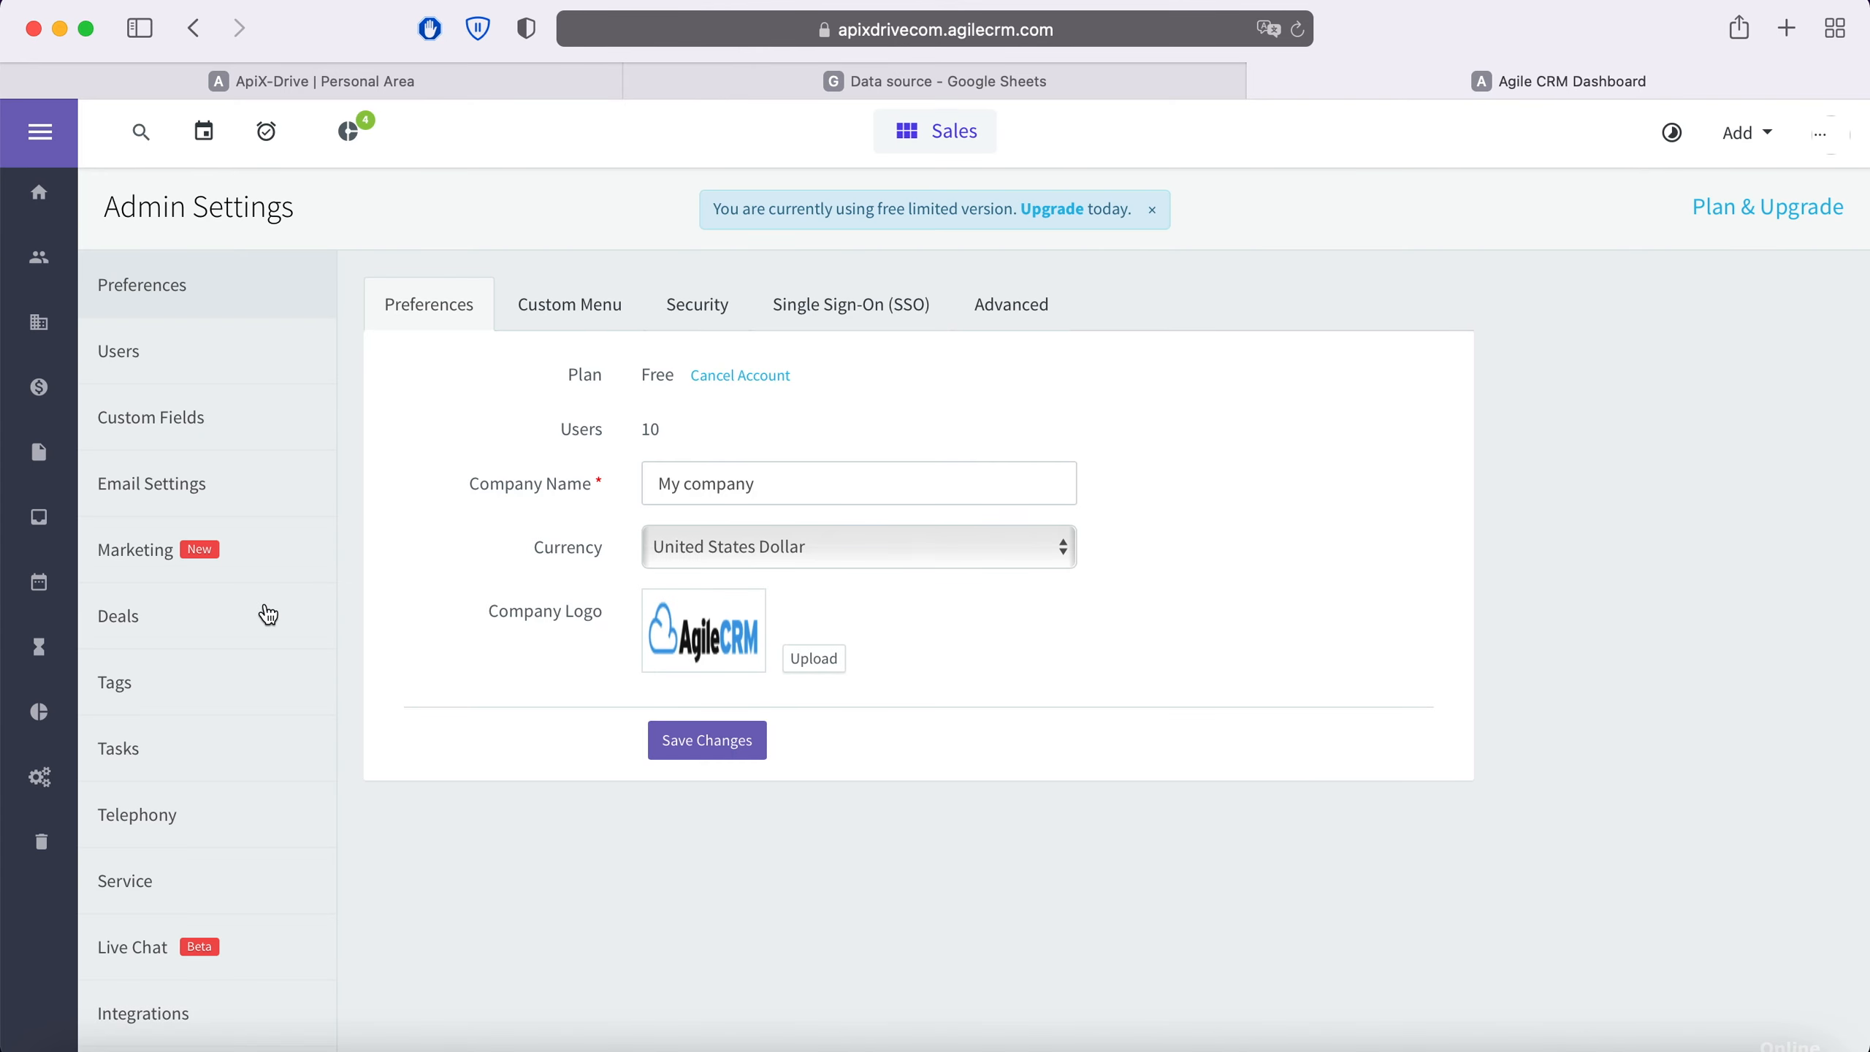
{"action": "scroll", "coordinate": [262, 614], "scroll_direction": "down", "scroll_amount": 5}
{"action": "left_click", "coordinate": [188, 900]}
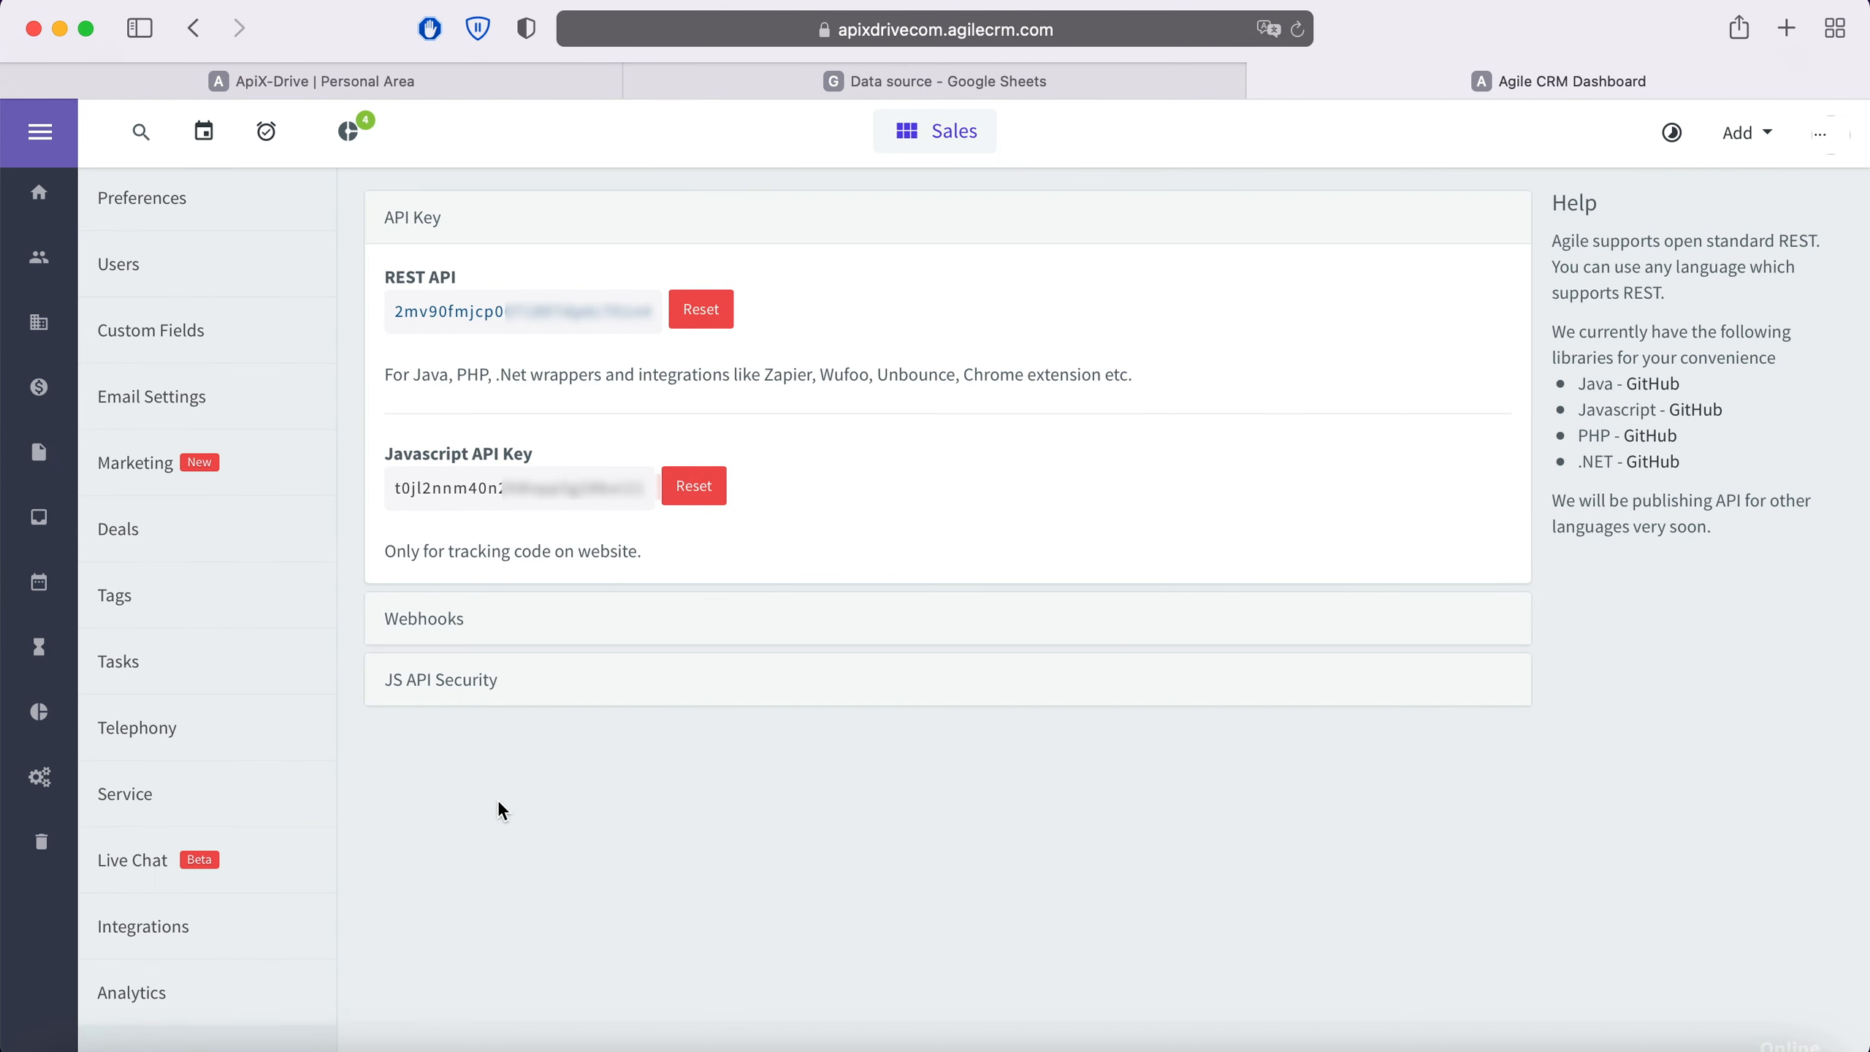
{"action": "left_click_drag", "start_coordinate": [654, 311], "coordinate": [397, 311]}
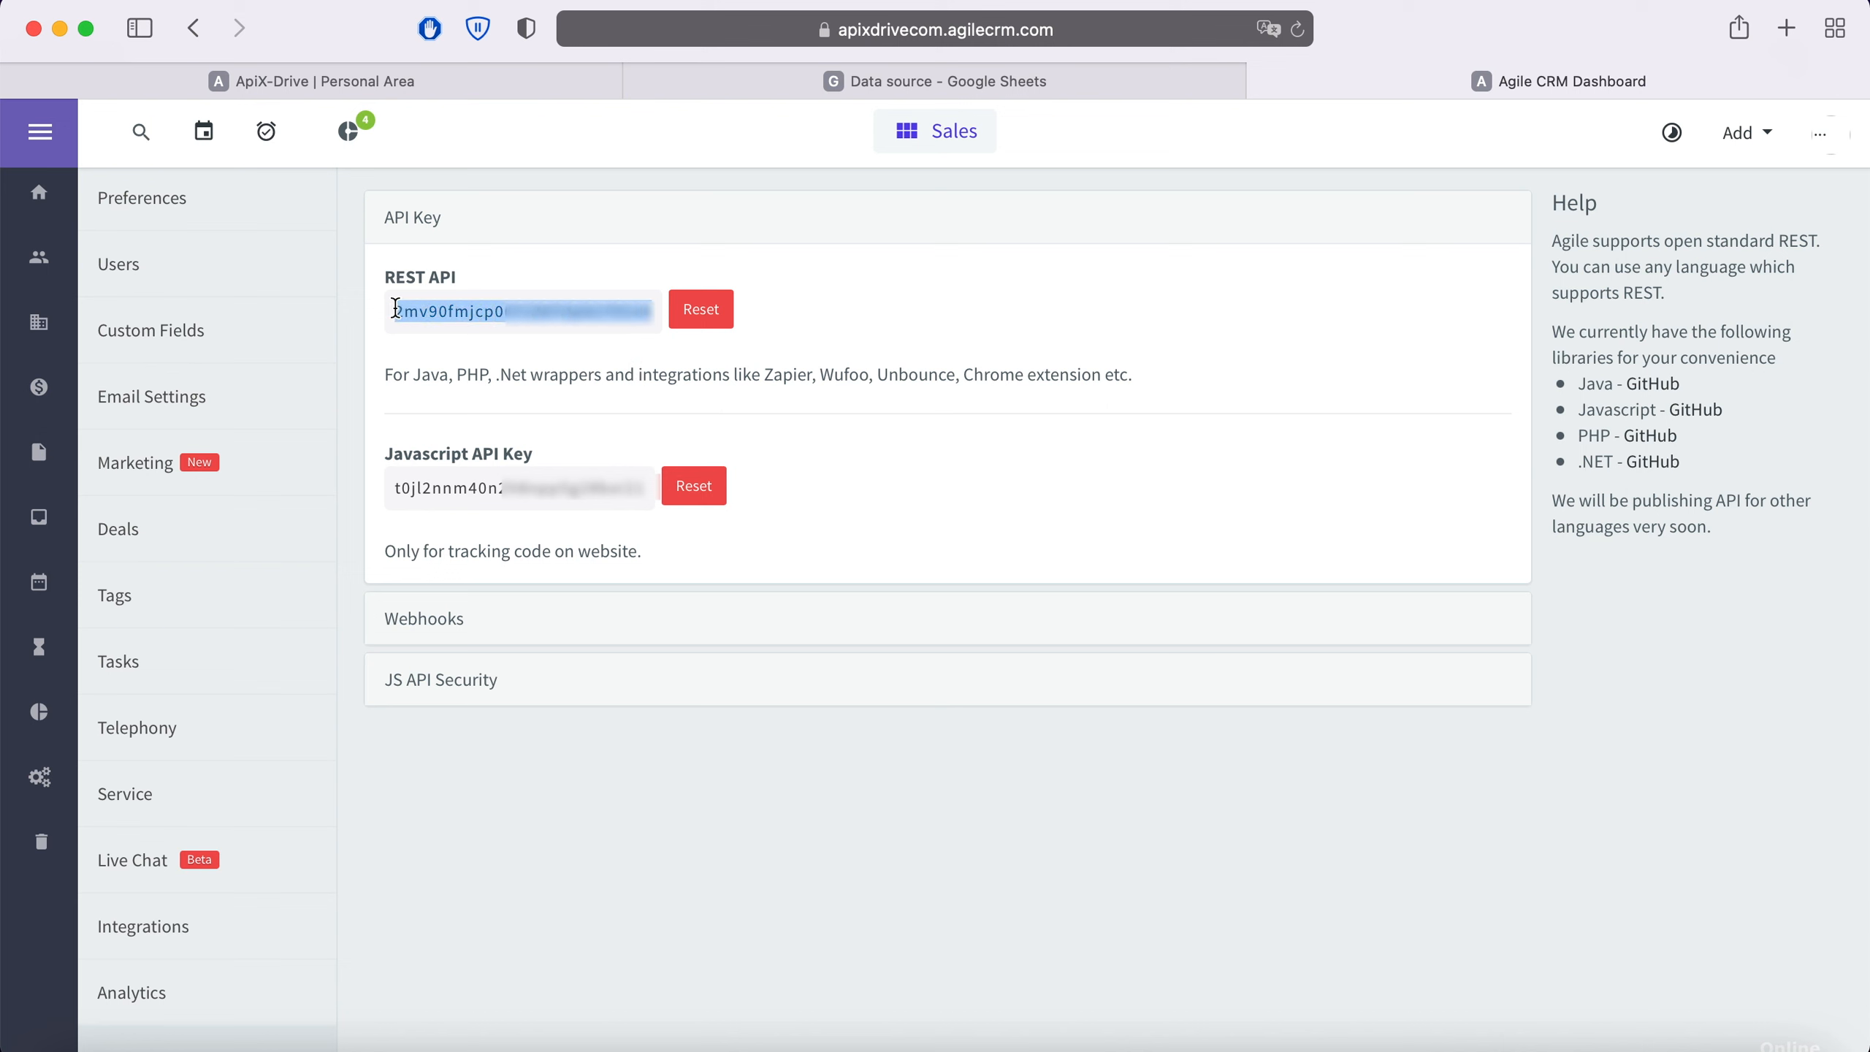
{"action": "right_click", "coordinate": [412, 308]}
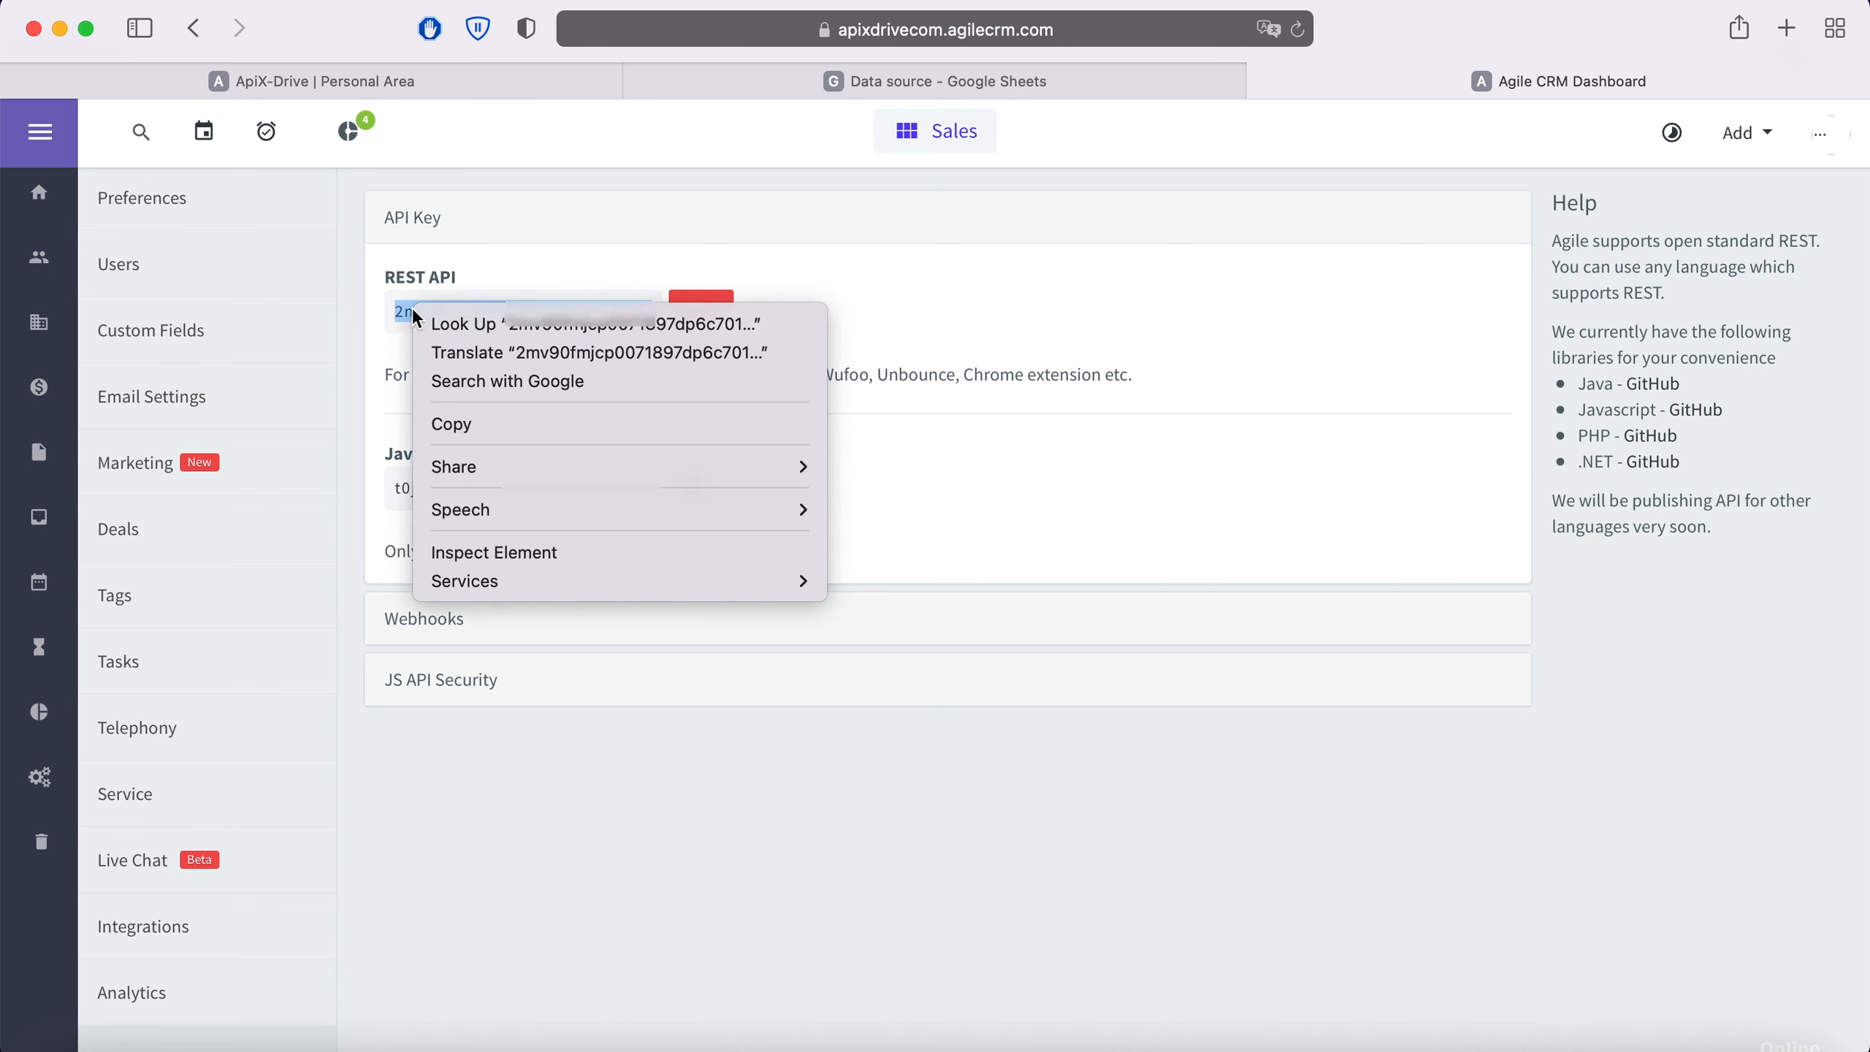
Return to ApiX-Drive, paste the Agile CRM API key into the integration setup and save the account.
{"action": "left_click", "coordinate": [441, 87]}
{"action": "right_click", "coordinate": [735, 665]}
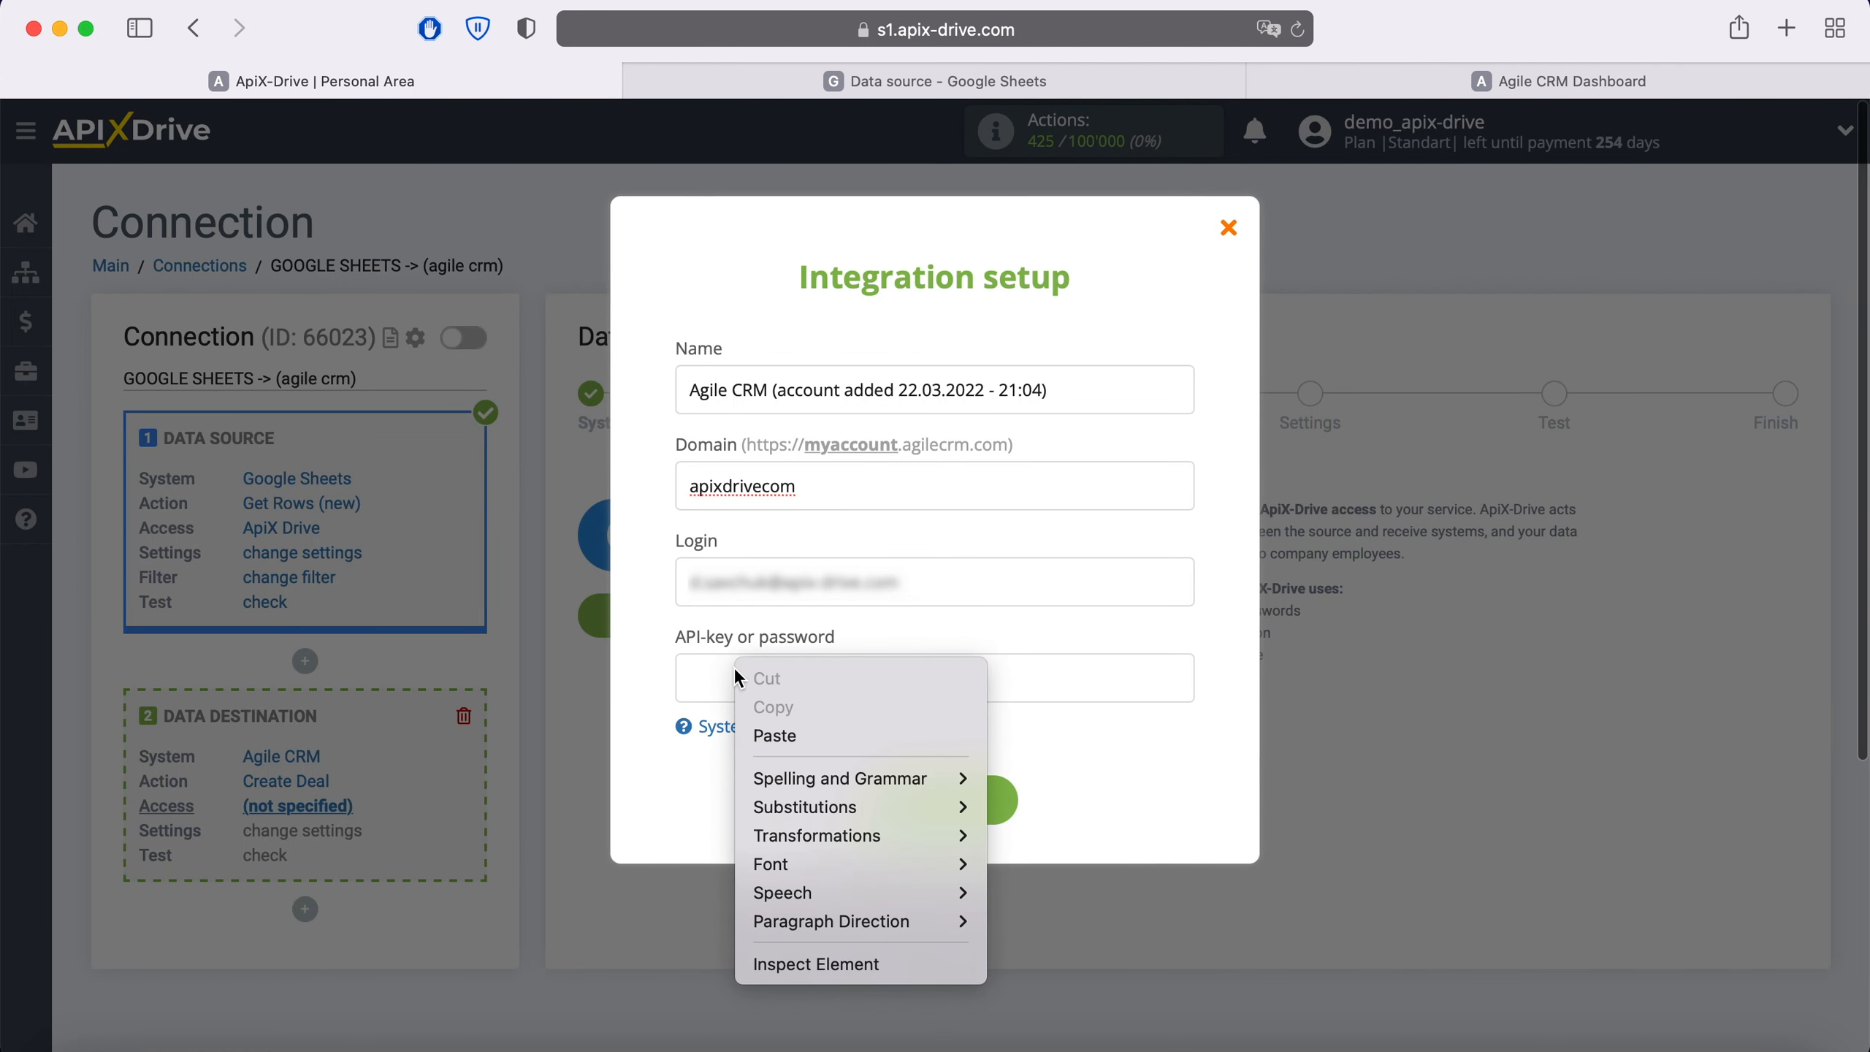
{"action": "left_click", "coordinate": [777, 737]}
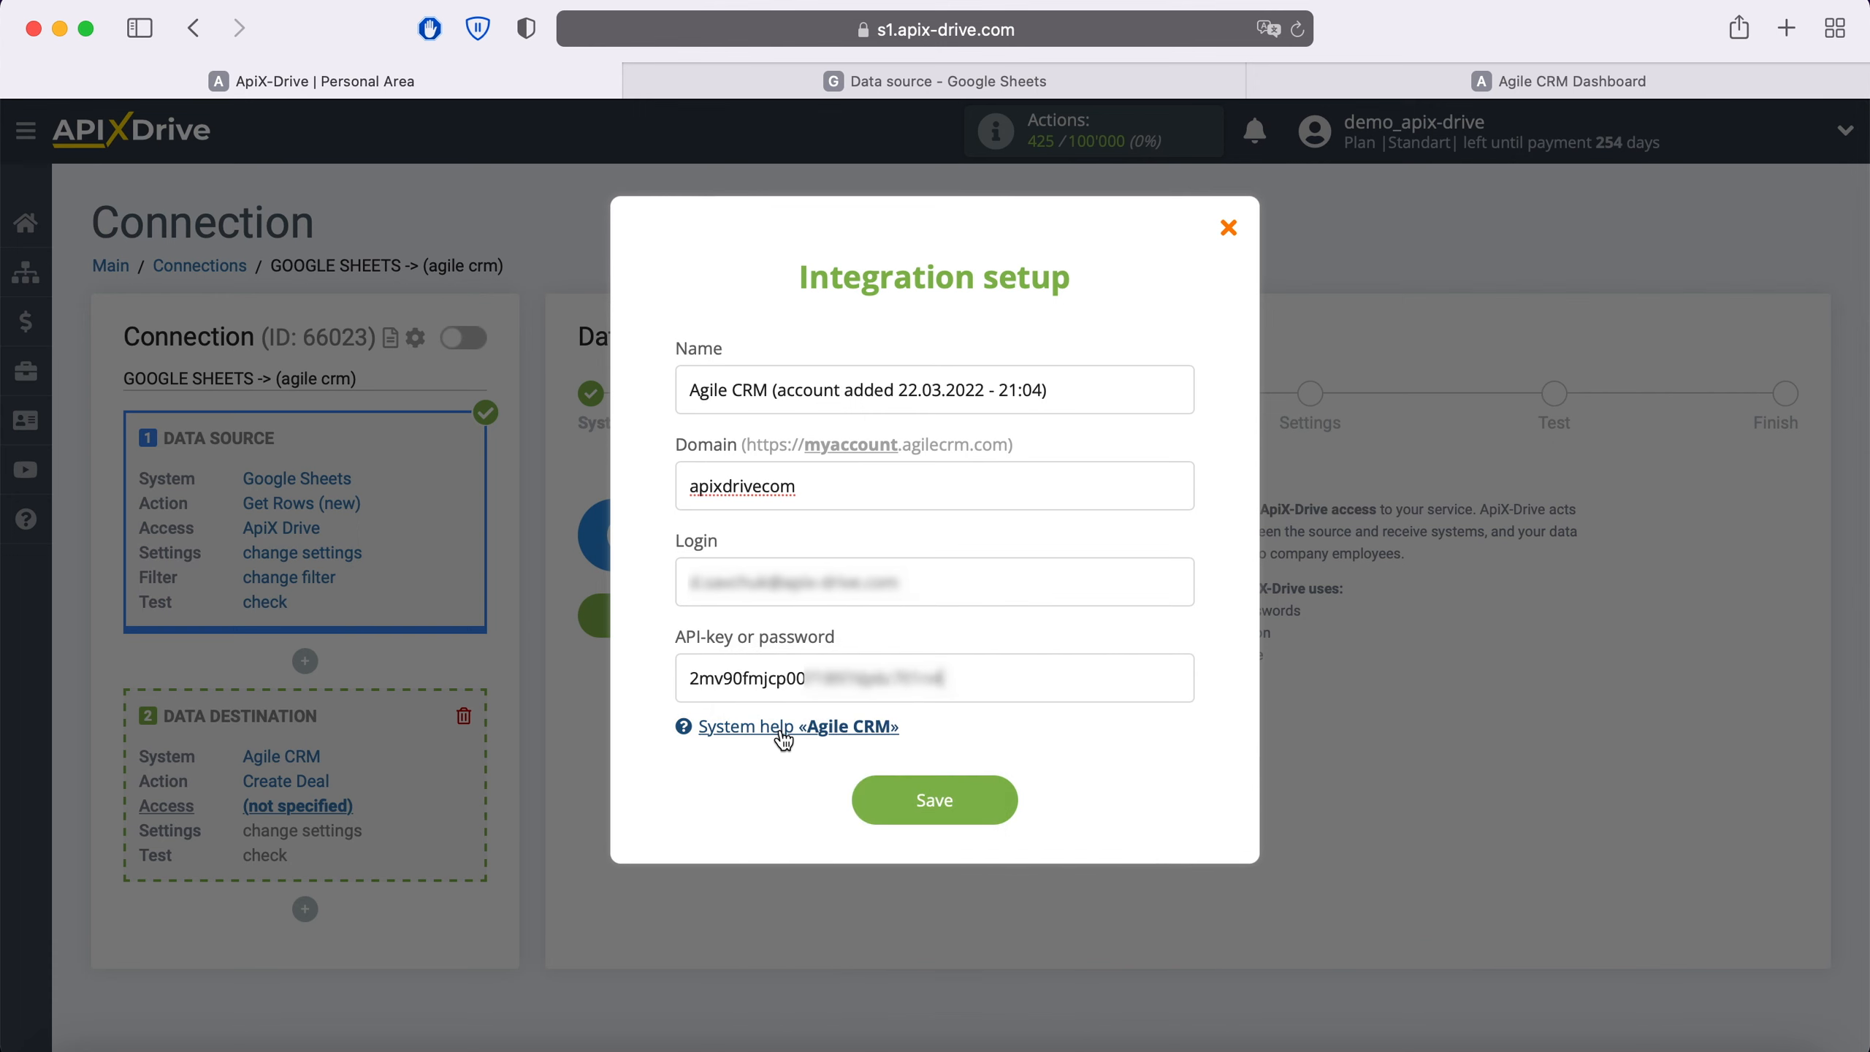
{"action": "left_click", "coordinate": [977, 789]}
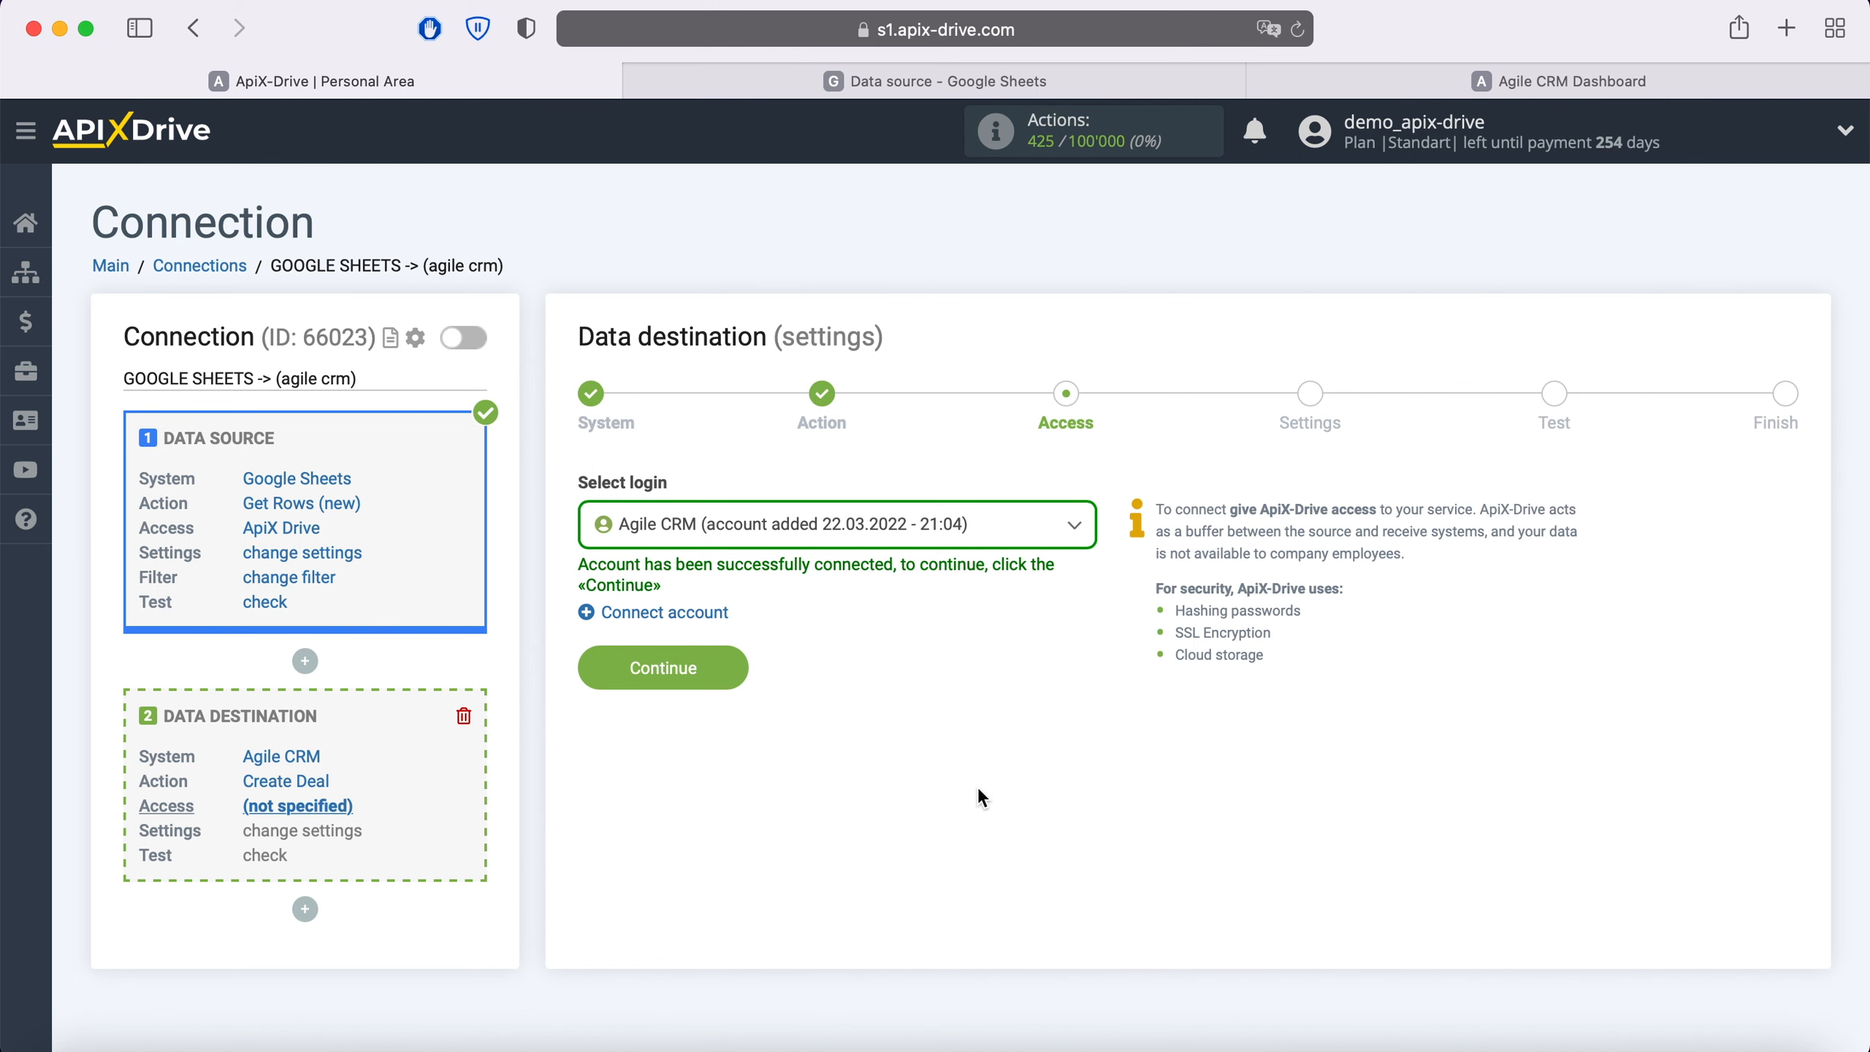
Choose the newly connected Agile CRM account as the destination login and continue to the settings stage.
{"action": "left_click", "coordinate": [993, 534]}
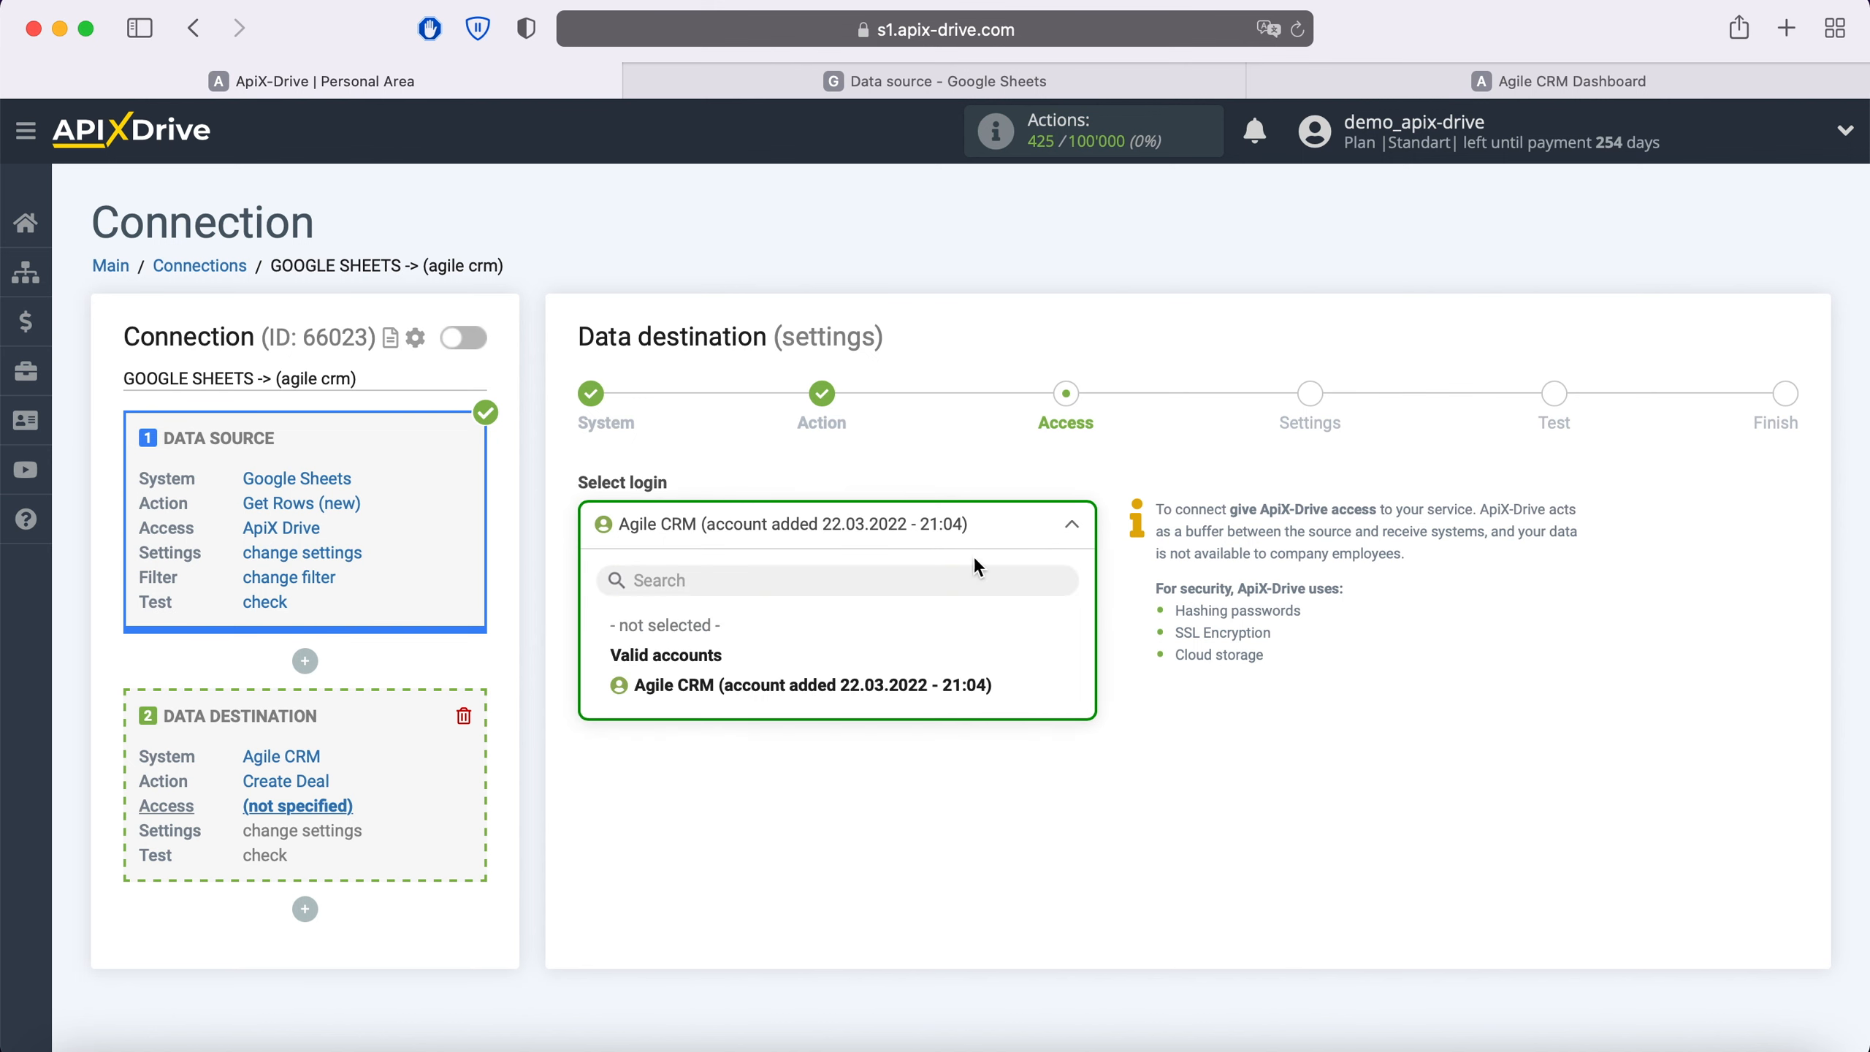
{"action": "left_click", "coordinate": [883, 689]}
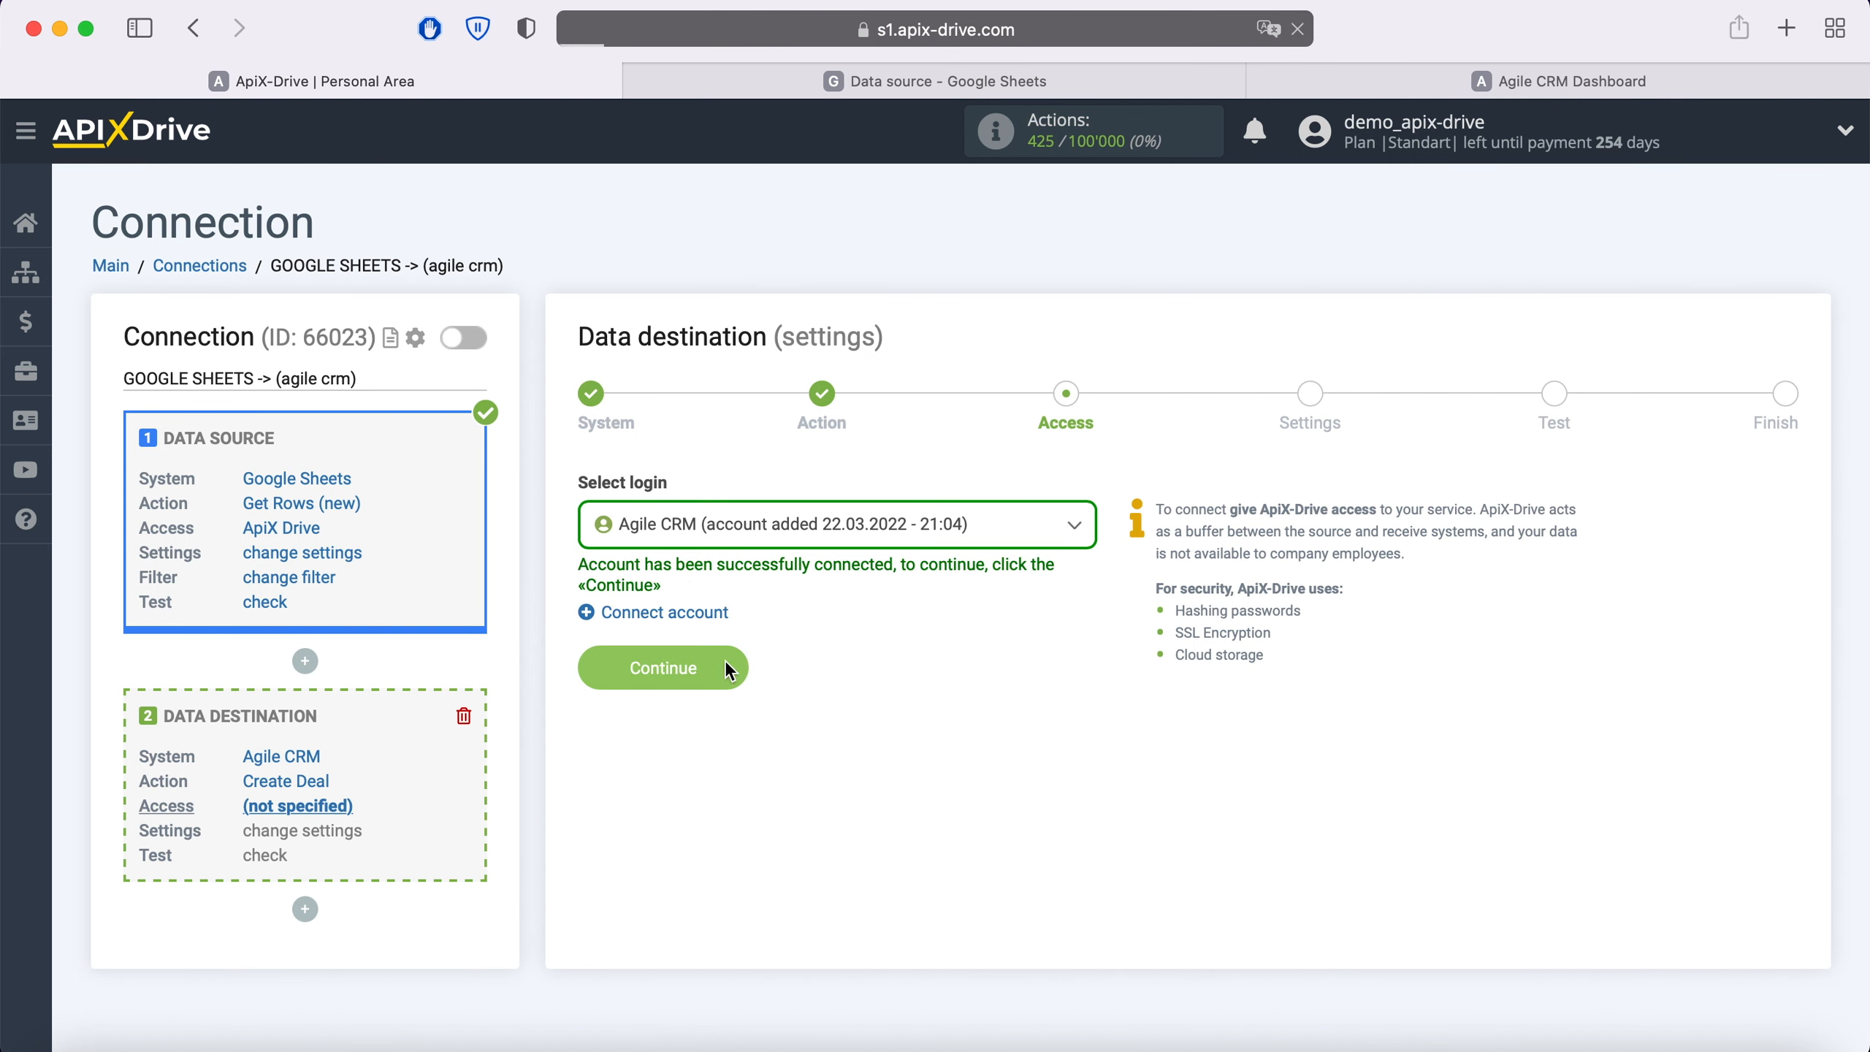
{"action": "left_click", "coordinate": [727, 670]}
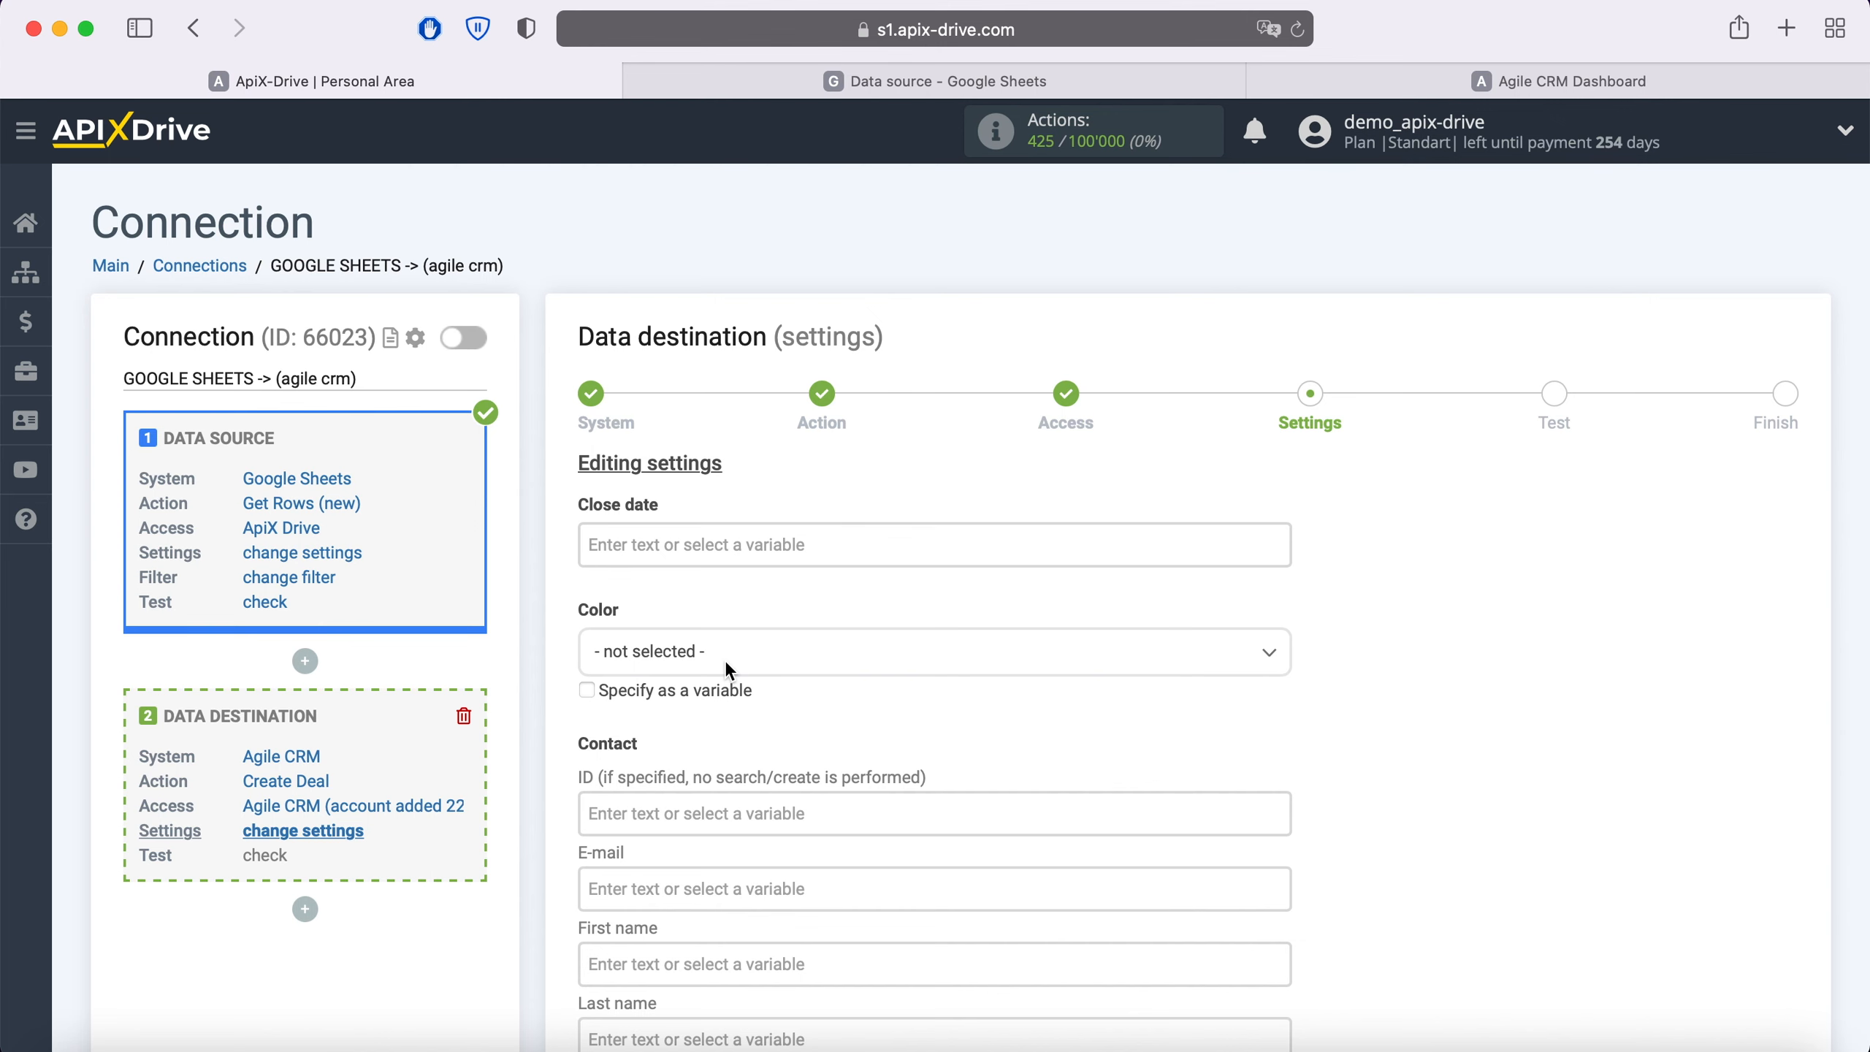
Map the deal contact's E-mail field to Google Sheets Column E.
{"action": "scroll", "coordinate": [729, 663], "scroll_direction": "down", "scroll_amount": 3}
{"action": "left_click", "coordinate": [731, 671]}
{"action": "scroll", "coordinate": [731, 693], "scroll_direction": "down", "scroll_amount": 5}
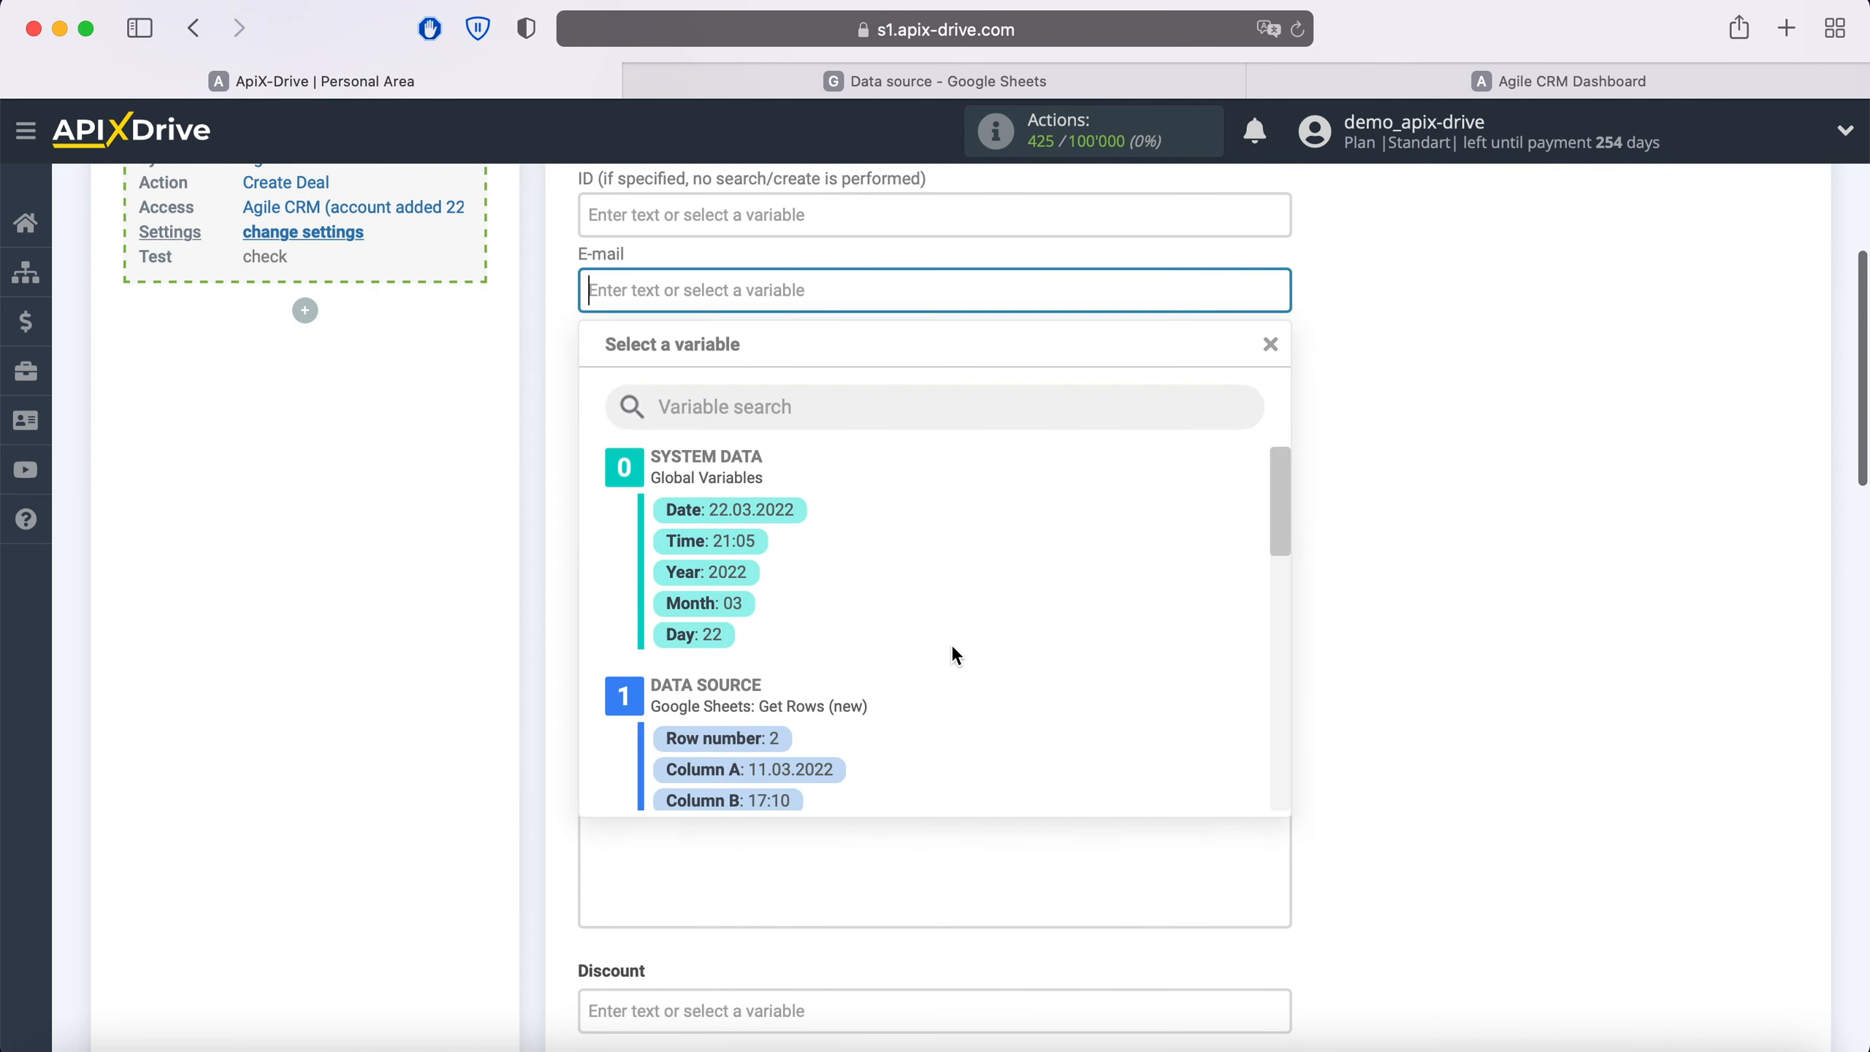
{"action": "scroll", "coordinate": [1029, 619], "scroll_direction": "down", "scroll_amount": 4}
{"action": "left_click", "coordinate": [935, 682]}
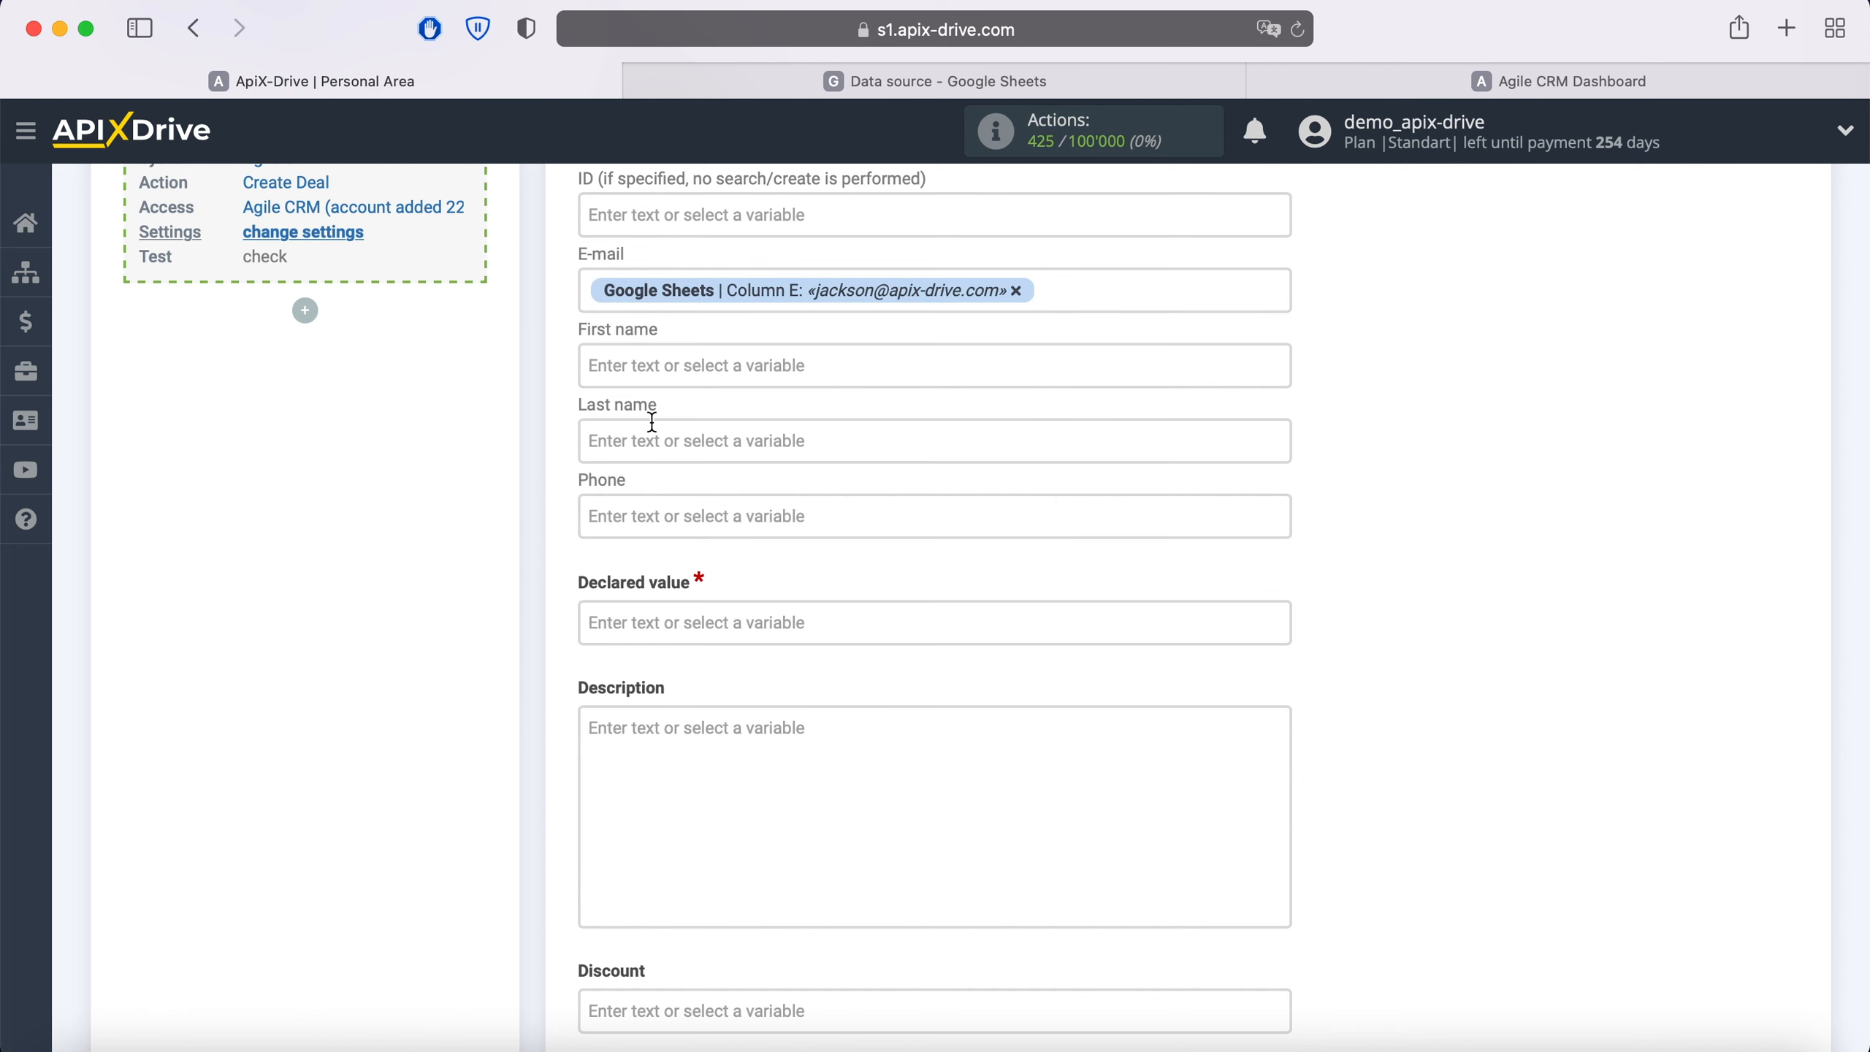
Map the contact's First name to Google Sheets Column C and Last name to Column D.
{"action": "left_click", "coordinate": [660, 366]}
{"action": "scroll", "coordinate": [1011, 560], "scroll_direction": "down", "scroll_amount": 3}
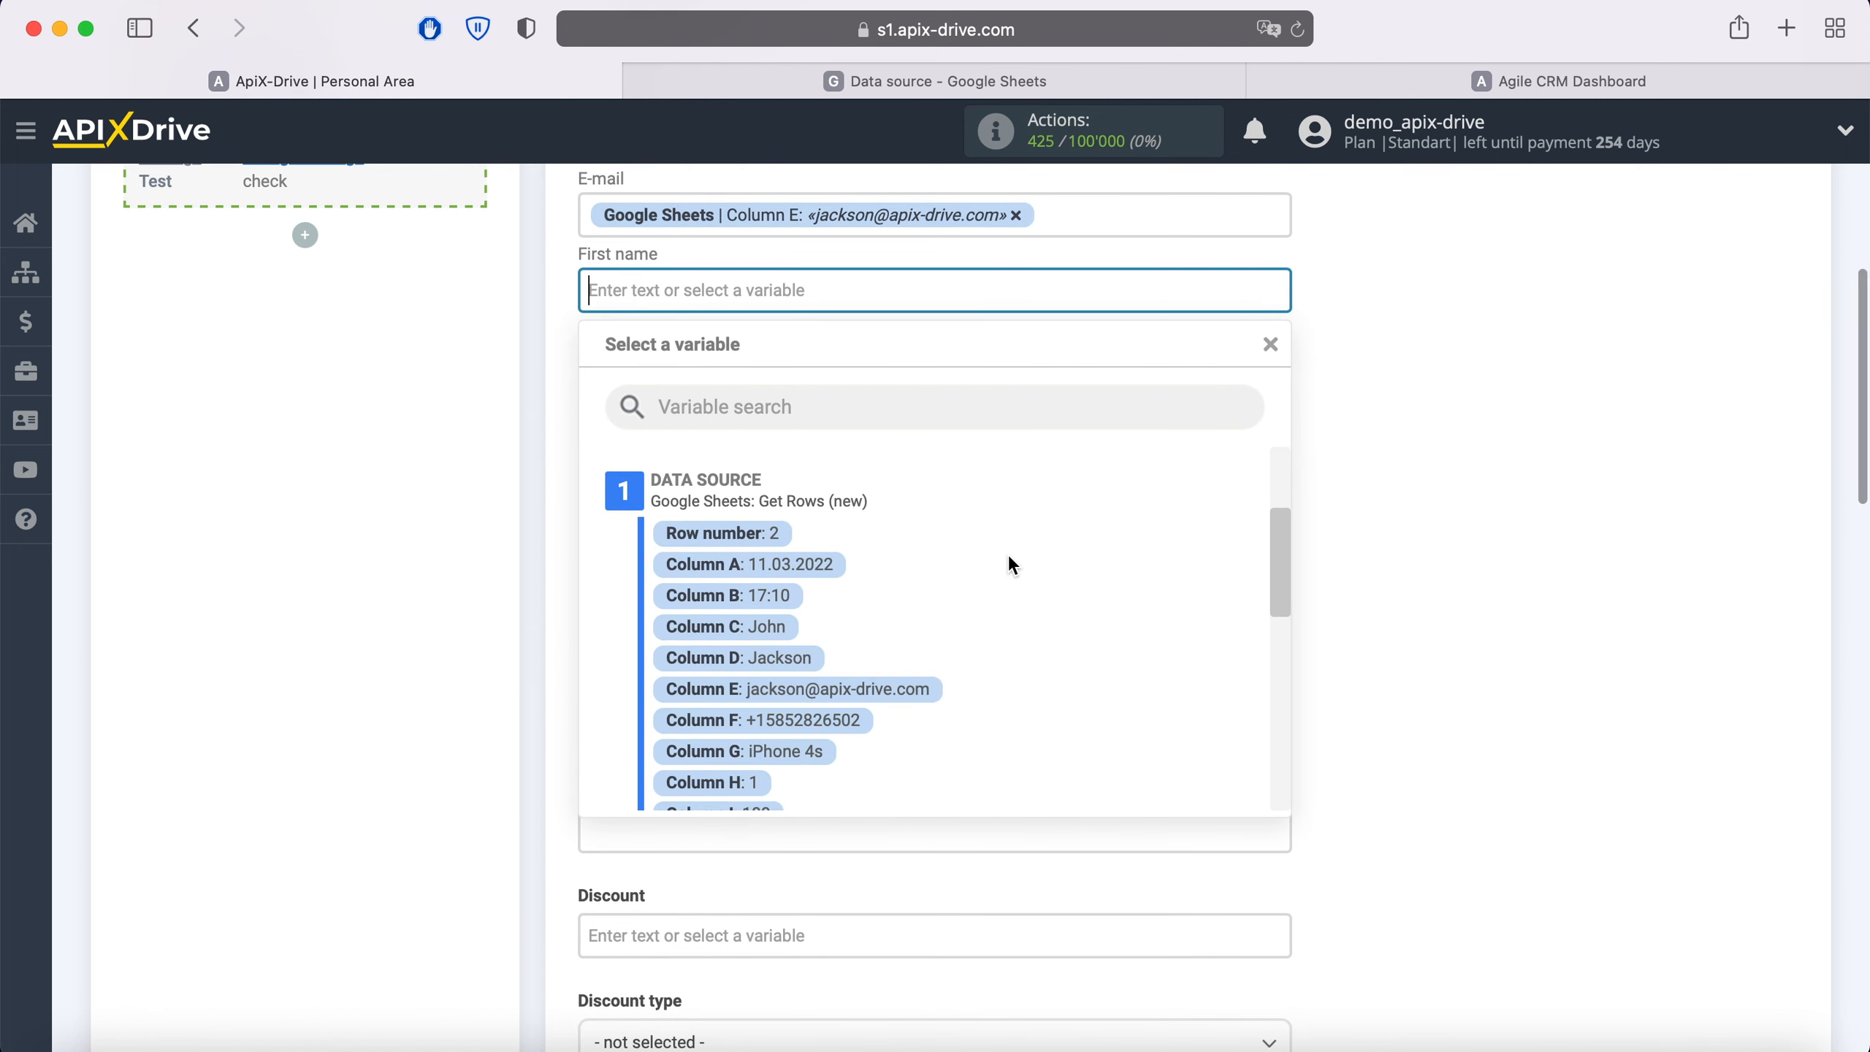
{"action": "left_click", "coordinate": [782, 628]}
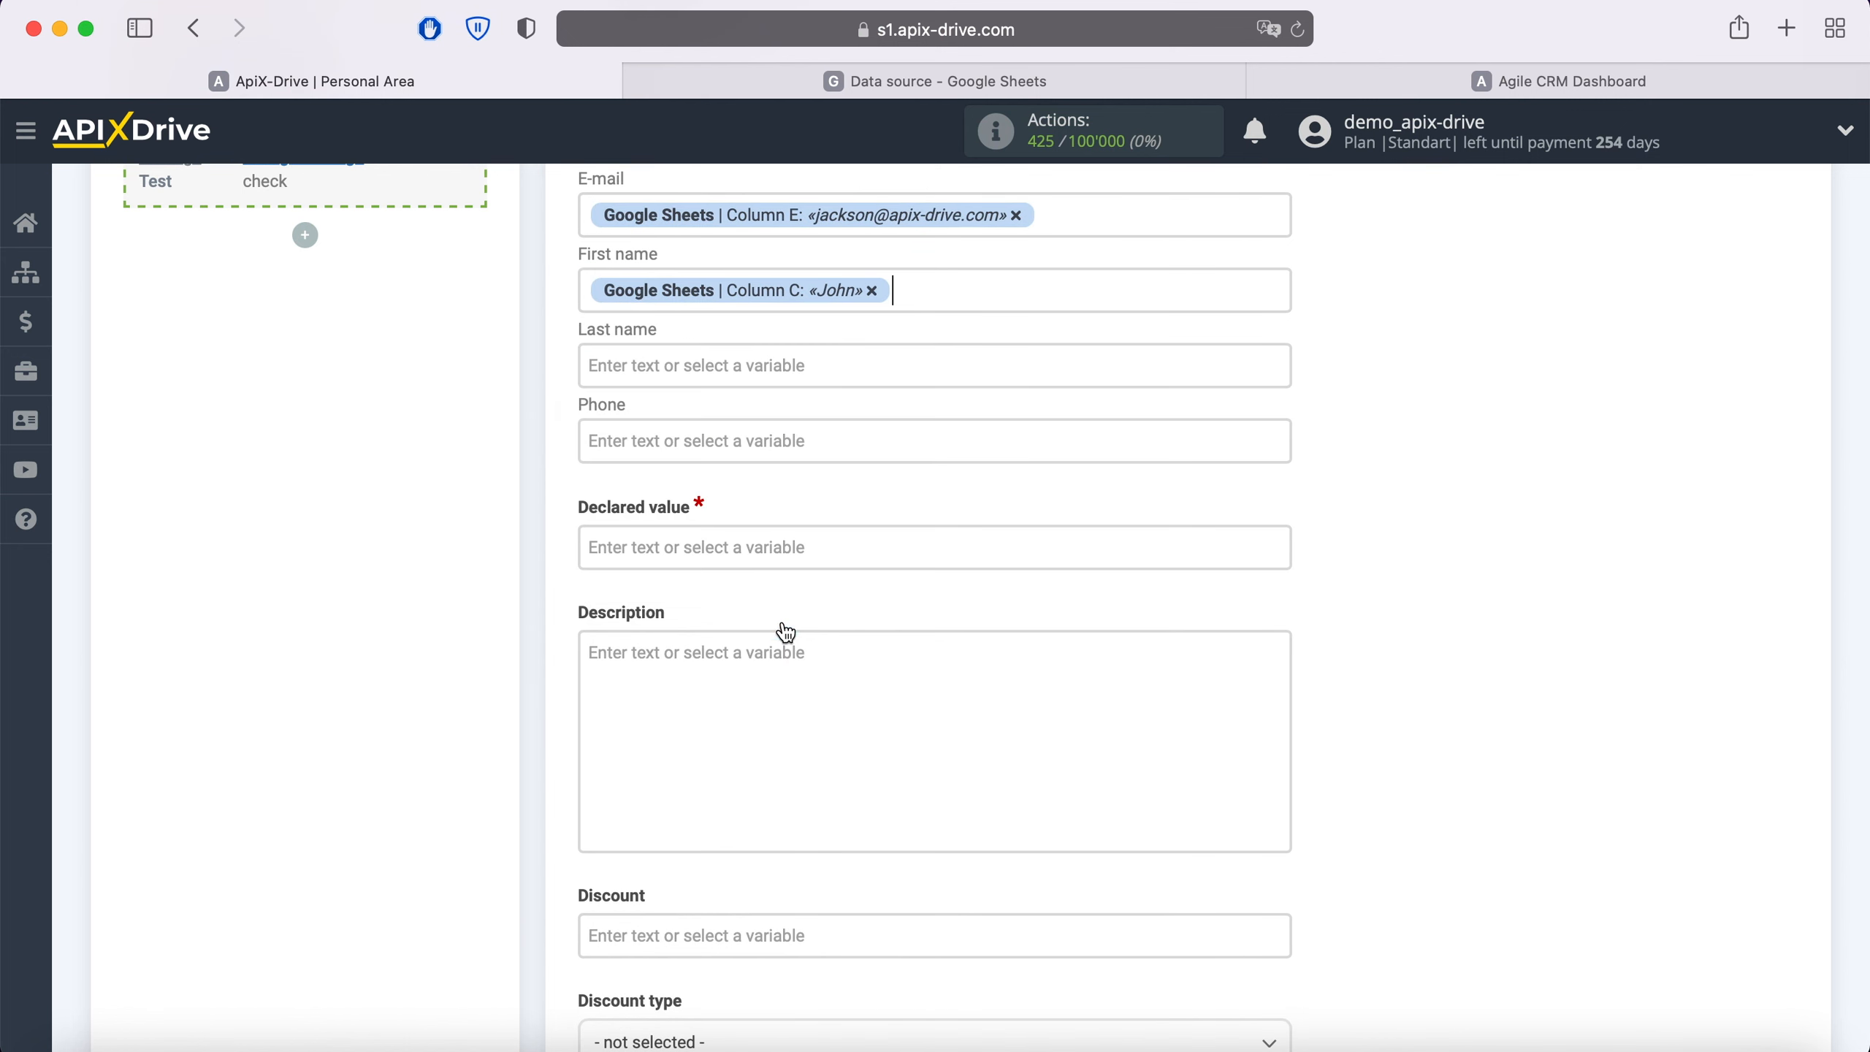
{"action": "left_click", "coordinate": [741, 373]}
{"action": "scroll", "coordinate": [952, 567], "scroll_direction": "down", "scroll_amount": 3}
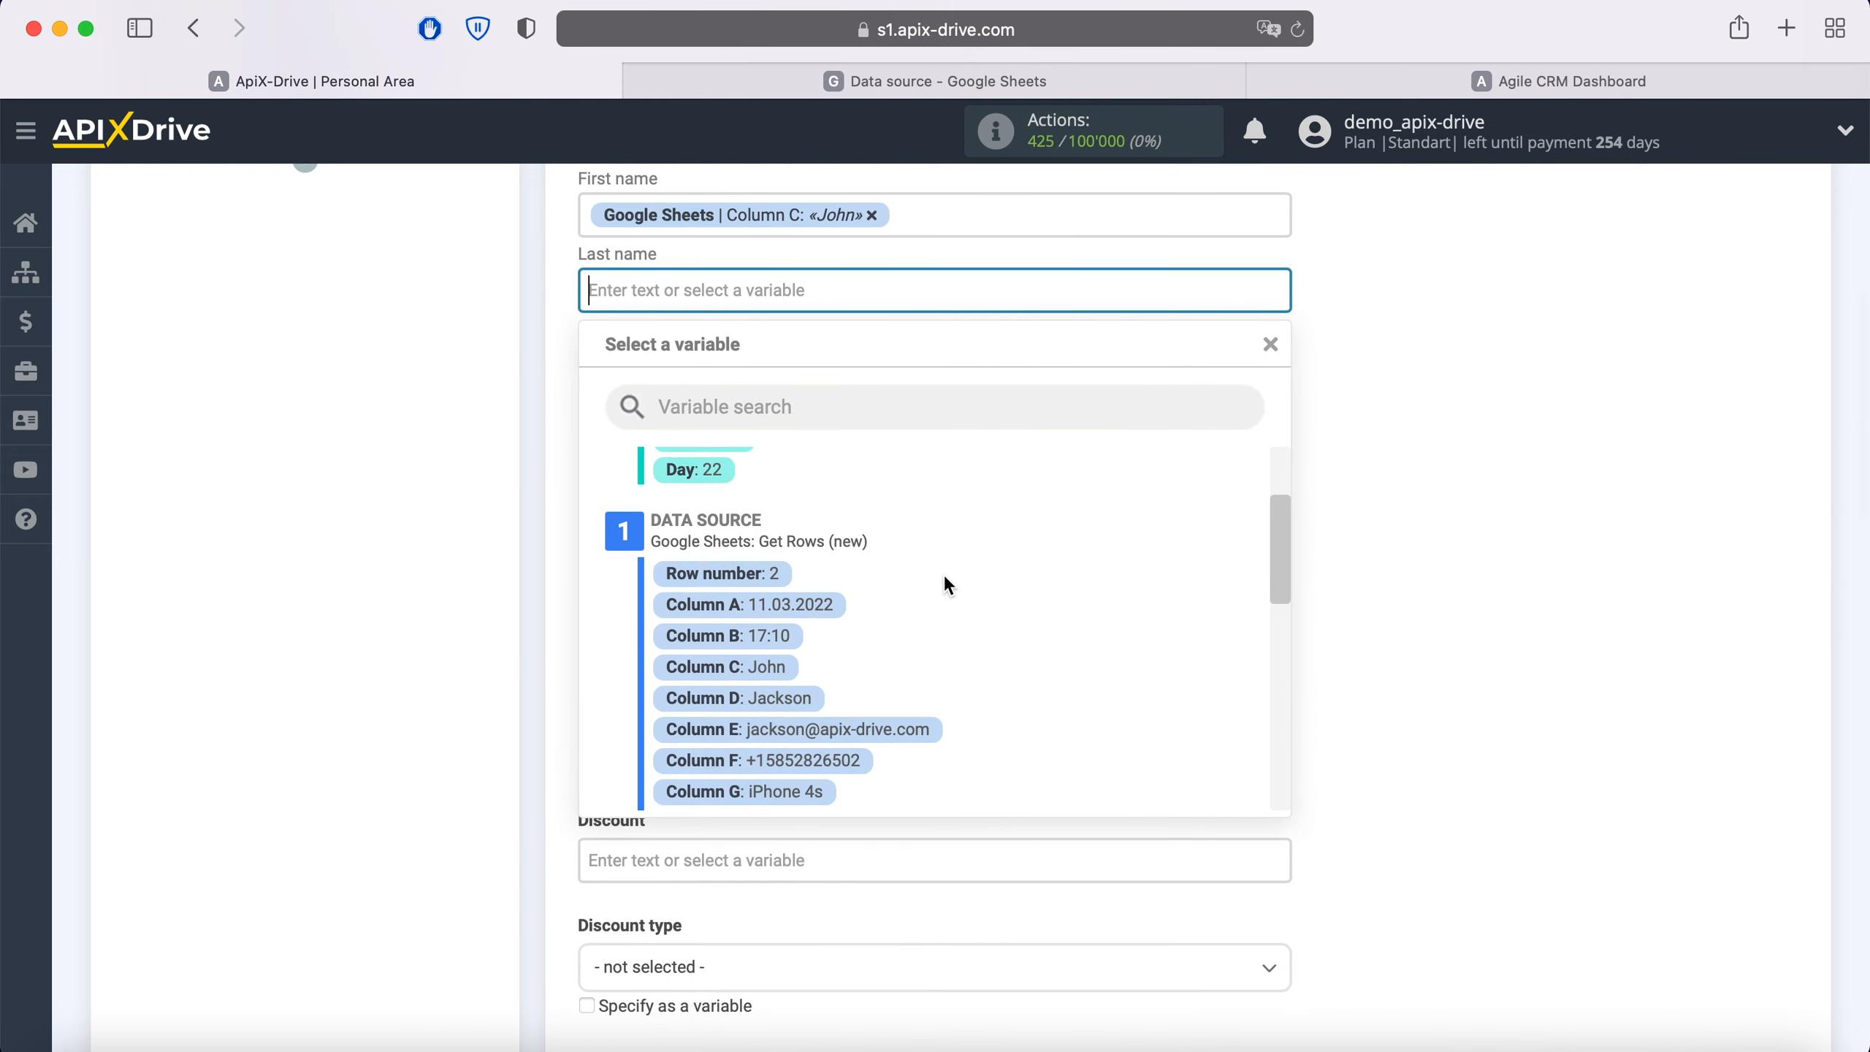
{"action": "left_click", "coordinate": [799, 702]}
Map the contact's Phone to Google Sheets Column F and the deal's Declared value to Column I.
{"action": "left_click", "coordinate": [686, 377]}
{"action": "scroll", "coordinate": [941, 599], "scroll_direction": "down", "scroll_amount": 5}
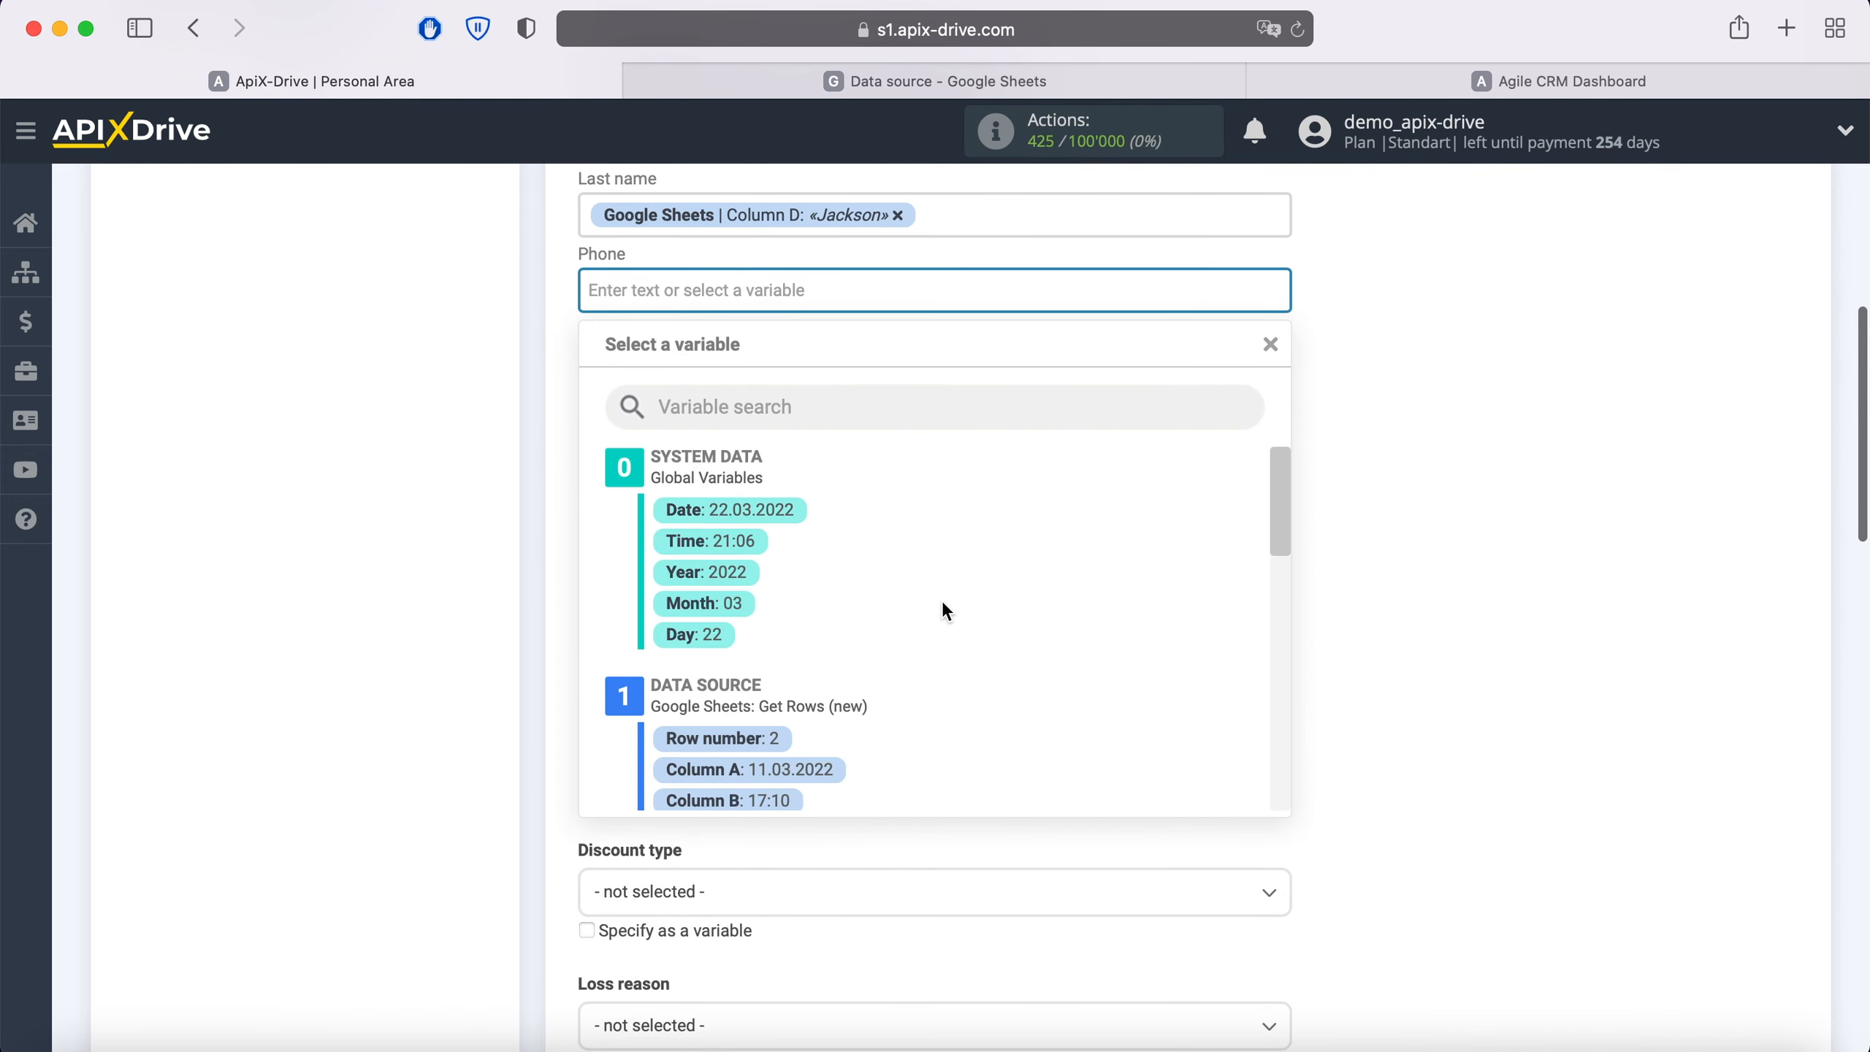
{"action": "left_click", "coordinate": [838, 759]}
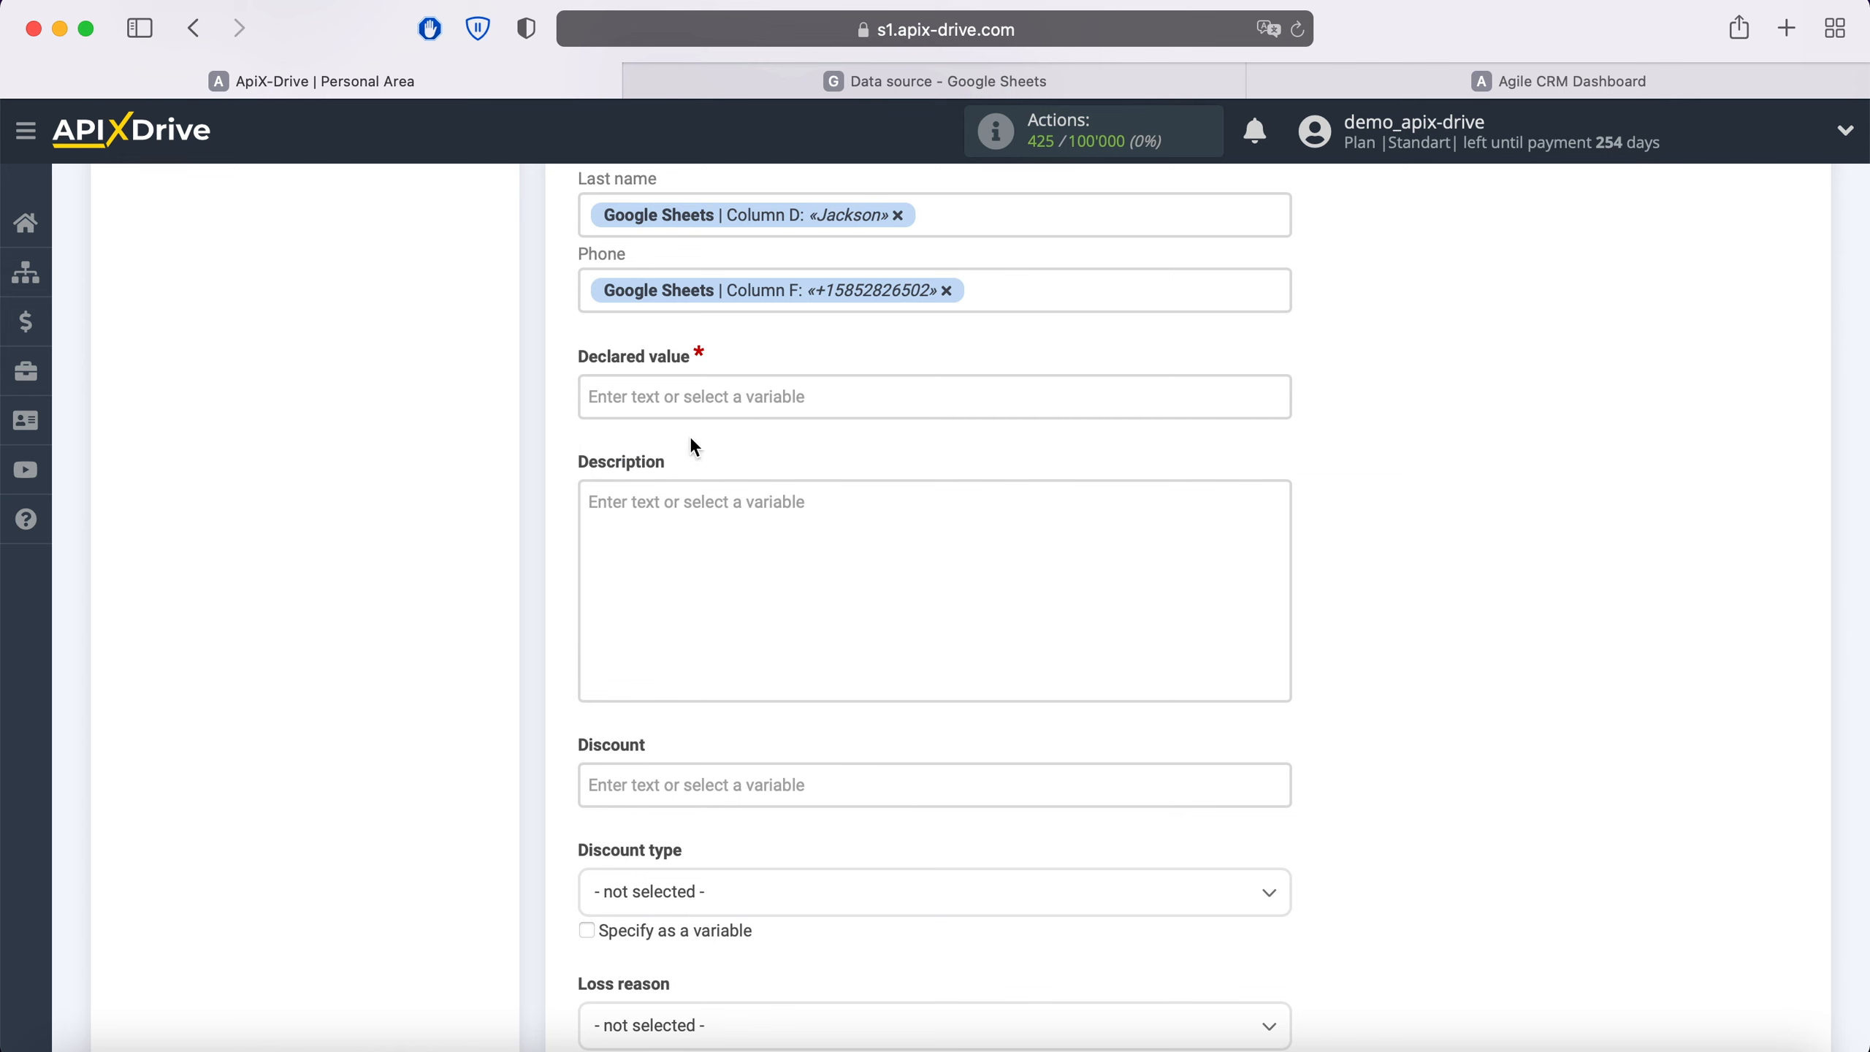
{"action": "left_click", "coordinate": [648, 396]}
{"action": "scroll", "coordinate": [910, 557], "scroll_direction": "down", "scroll_amount": 5}
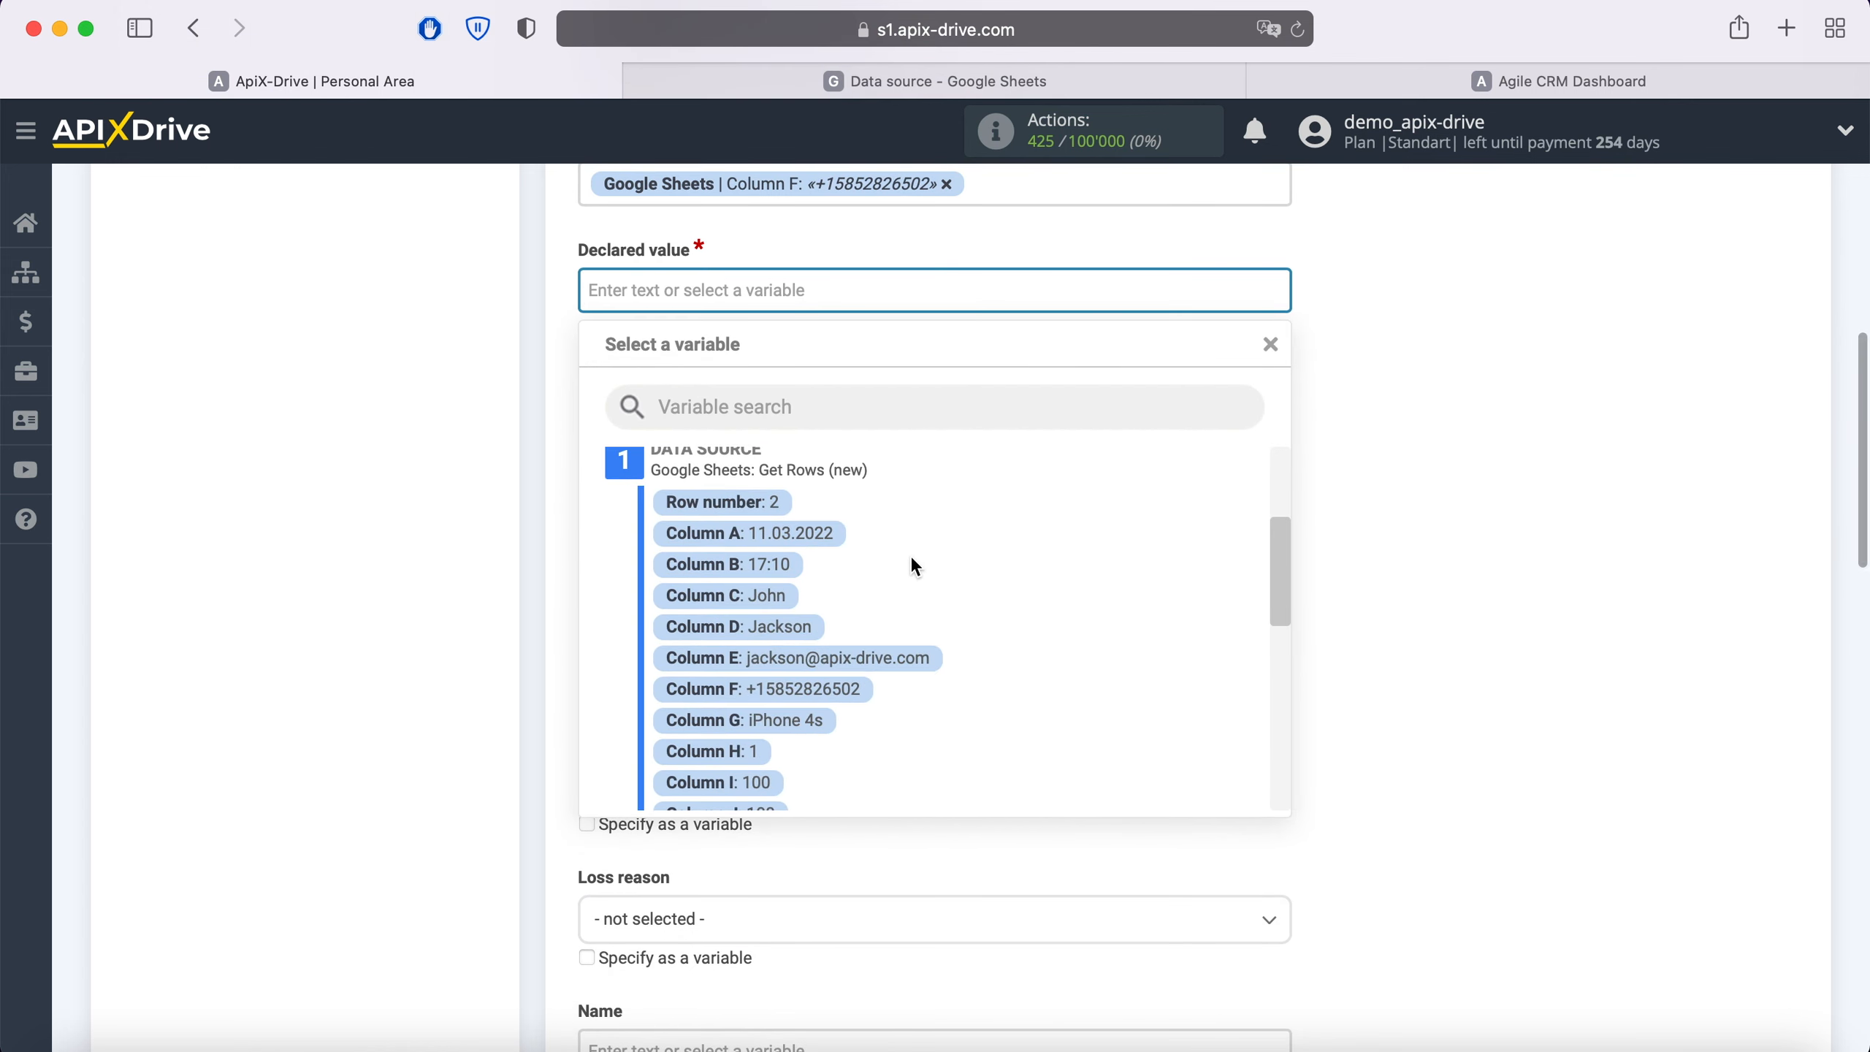
{"action": "left_click", "coordinate": [765, 788]}
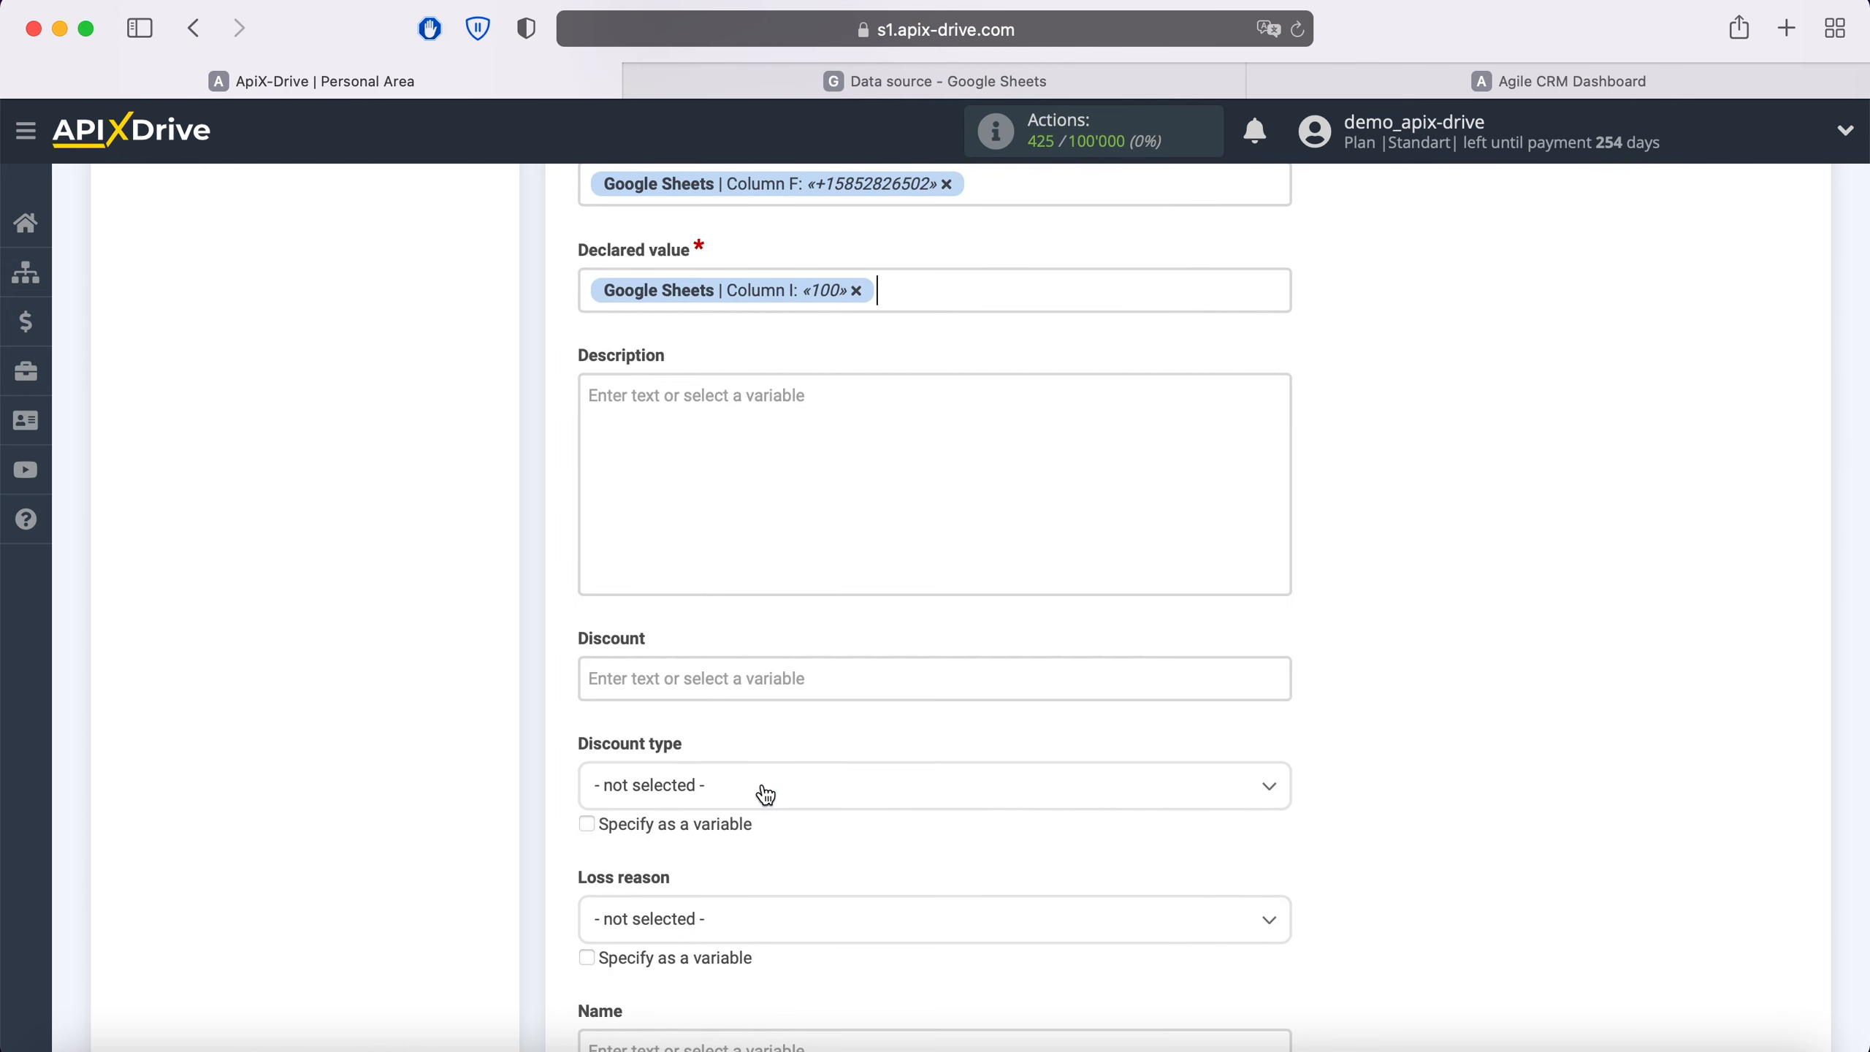
Start the deal's Description with the text "New row" followed by the Google Sheets Column A and Column B variables.
{"action": "left_click", "coordinate": [659, 411]}
{"action": "type", "text": "New row"}
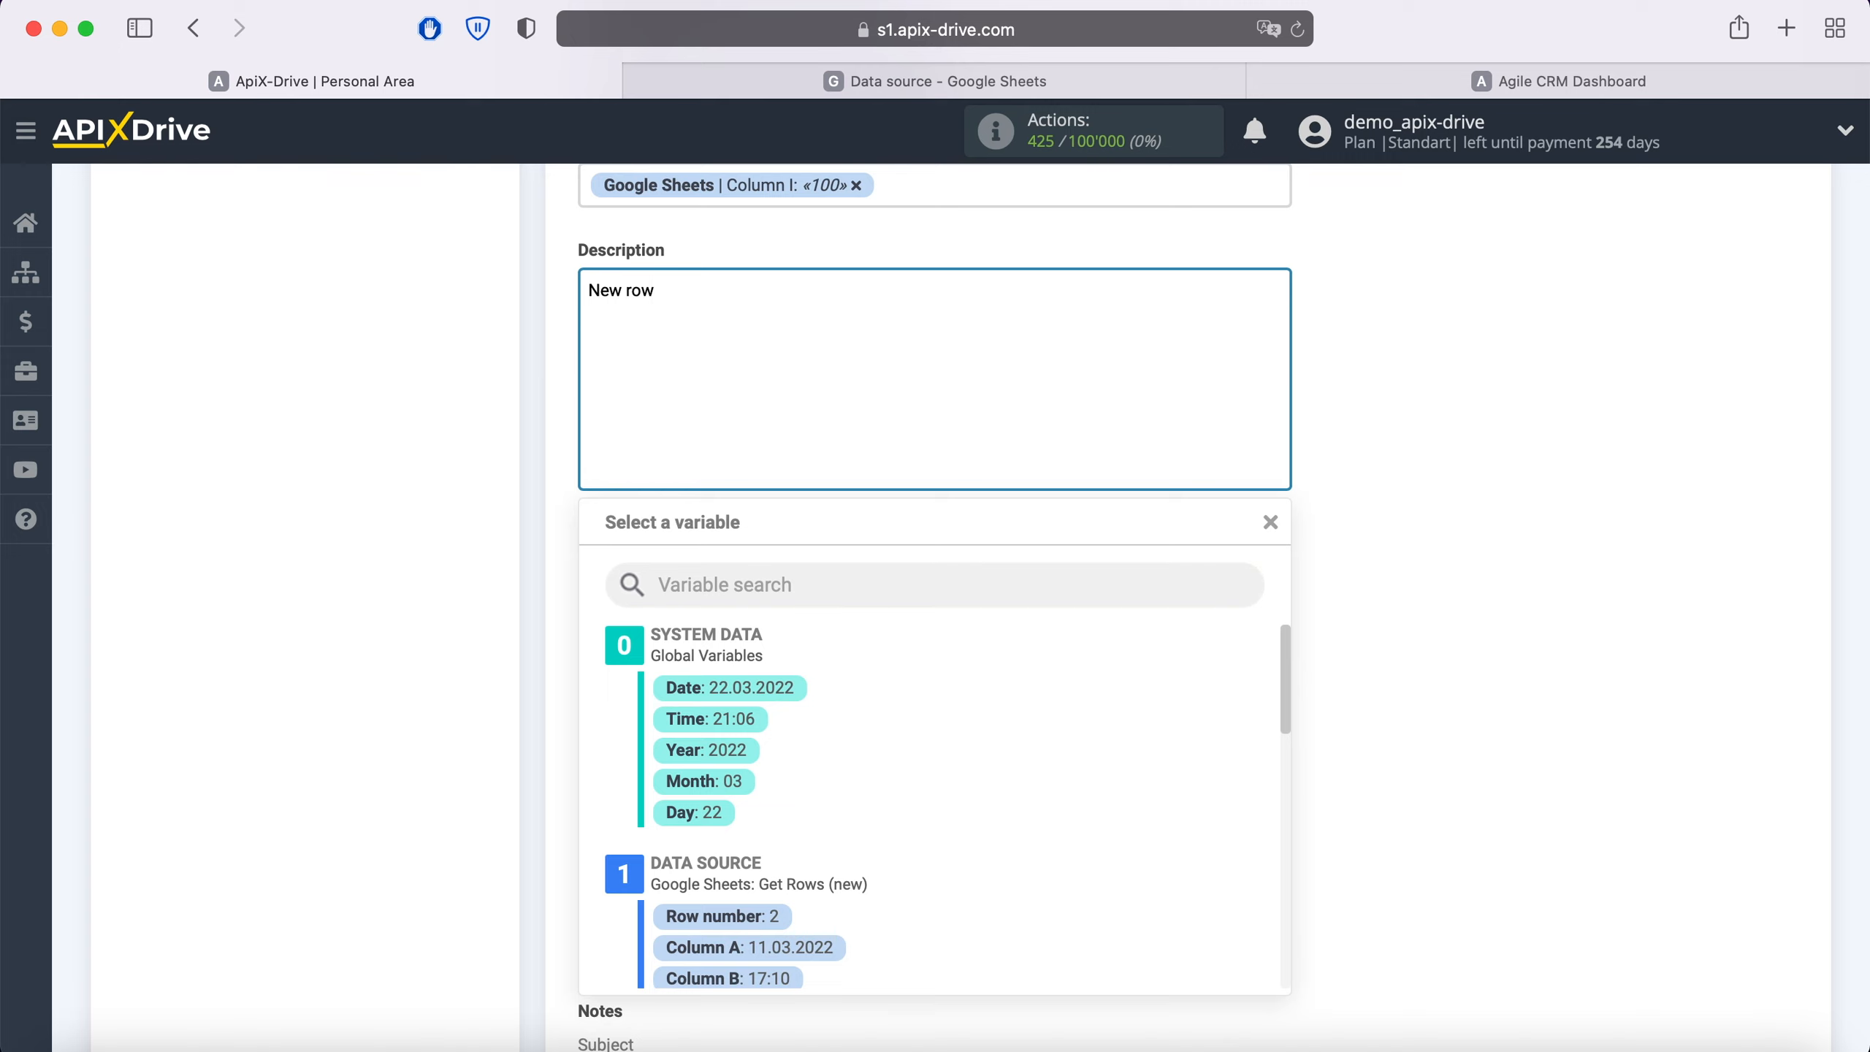
{"action": "scroll", "coordinate": [1012, 685], "scroll_direction": "down", "scroll_amount": 3}
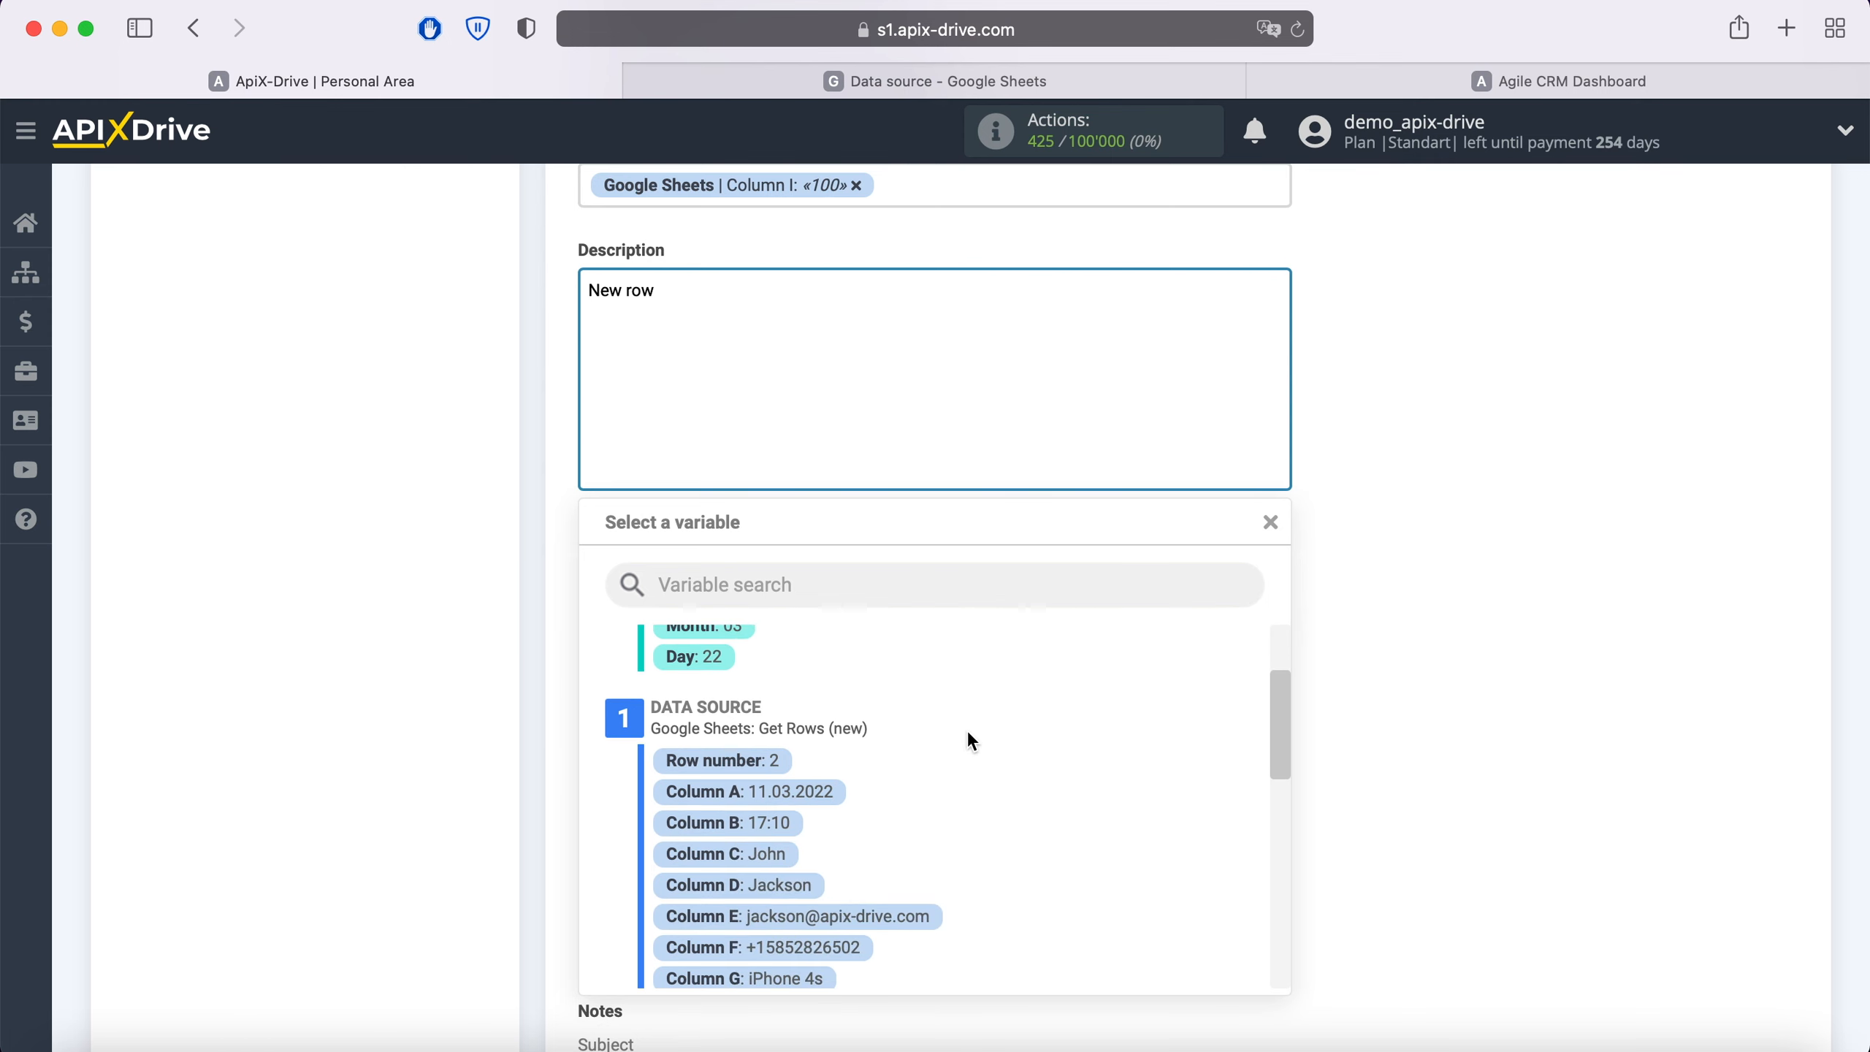
{"action": "left_click", "coordinate": [826, 794]}
{"action": "left_click", "coordinate": [1079, 298]}
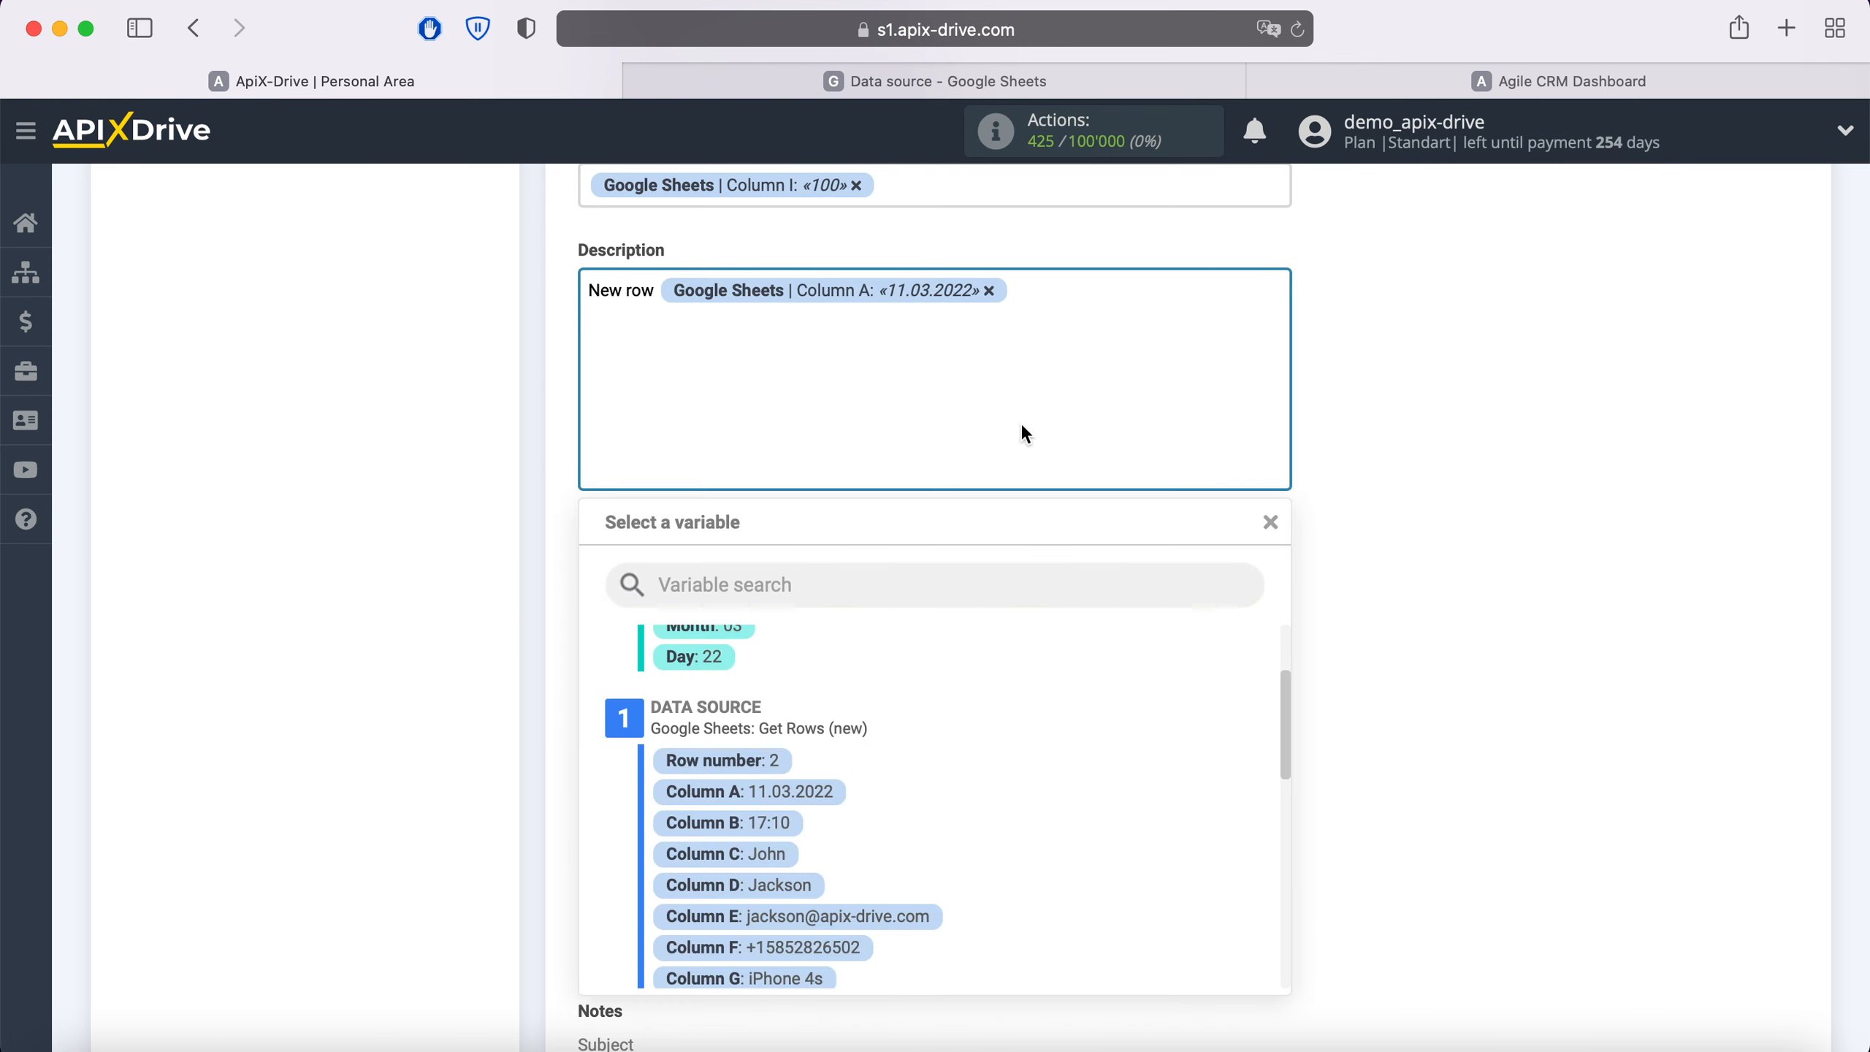
{"action": "left_click", "coordinate": [791, 822]}
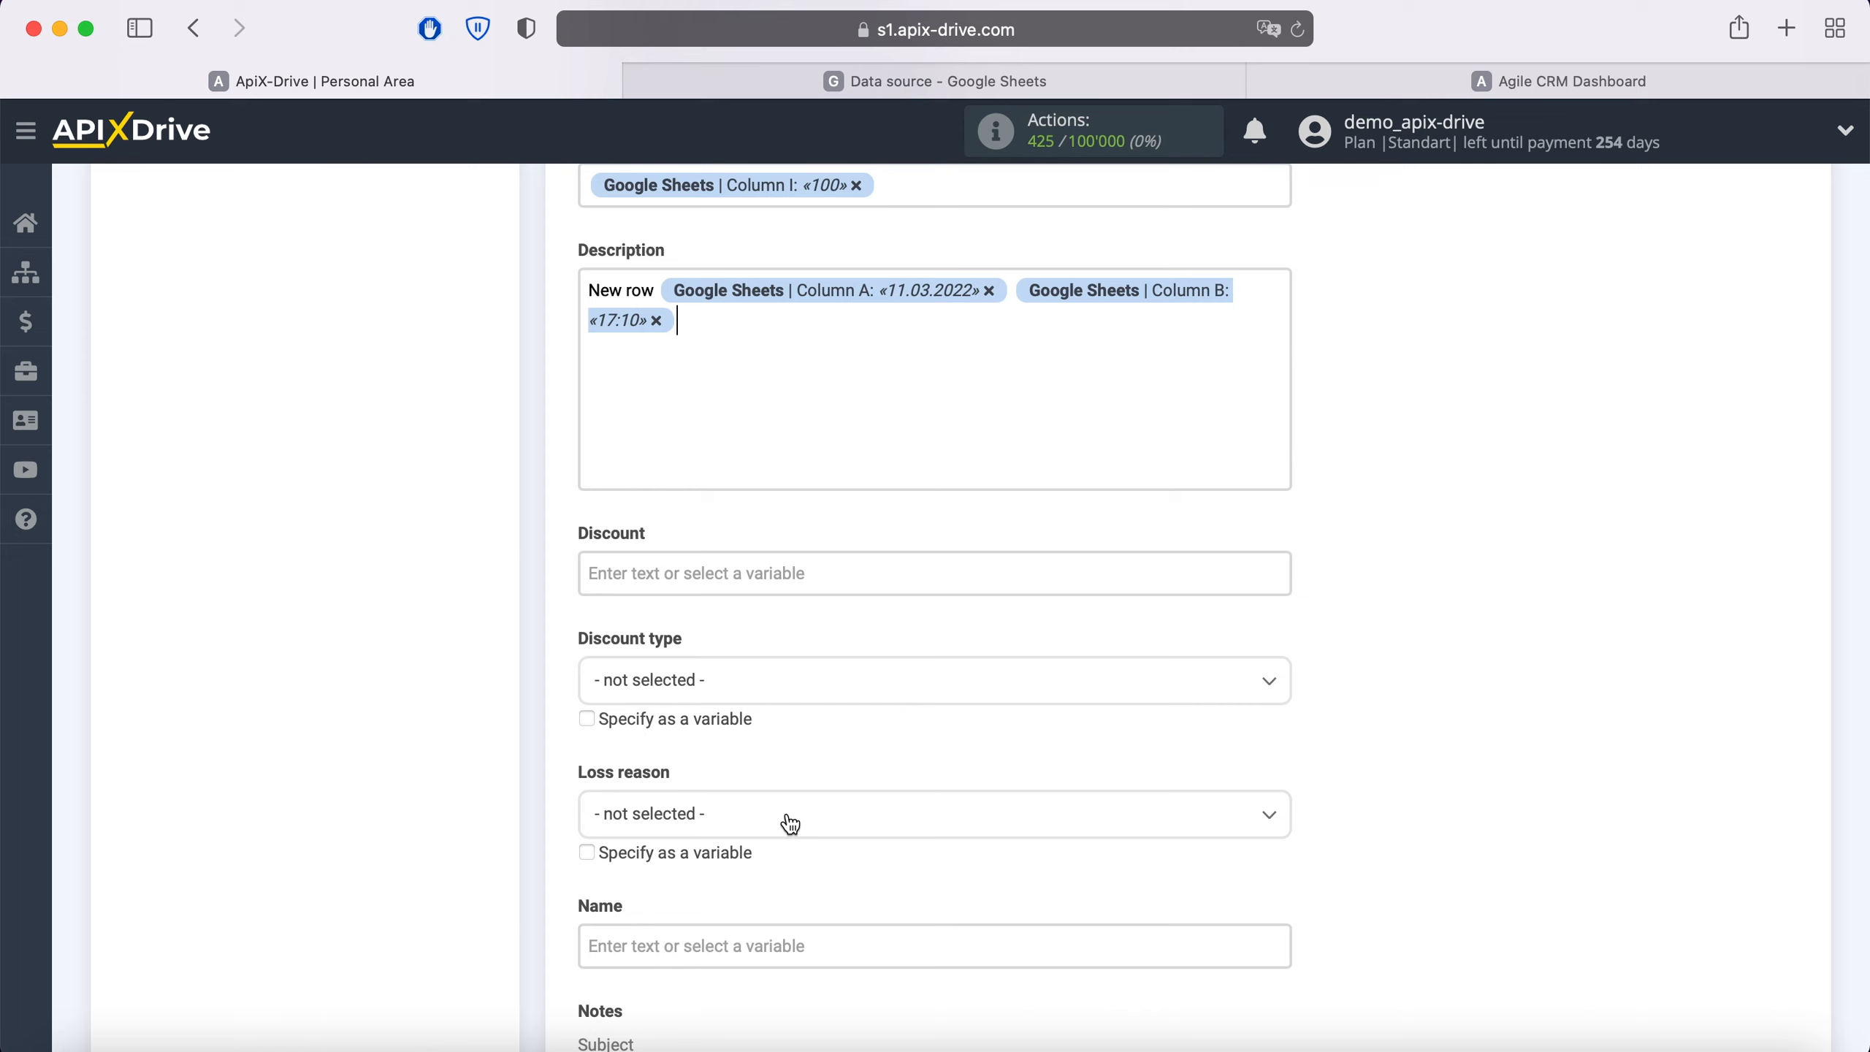
Add two lines to the deal's Description: "Product" with the Column G variable and "Price" with the Column I variable.
{"action": "key", "text": "Return"}
{"action": "type", "text": "Product"}
{"action": "left_click", "coordinate": [720, 348]}
{"action": "scroll", "coordinate": [956, 866], "scroll_direction": "down", "scroll_amount": 3}
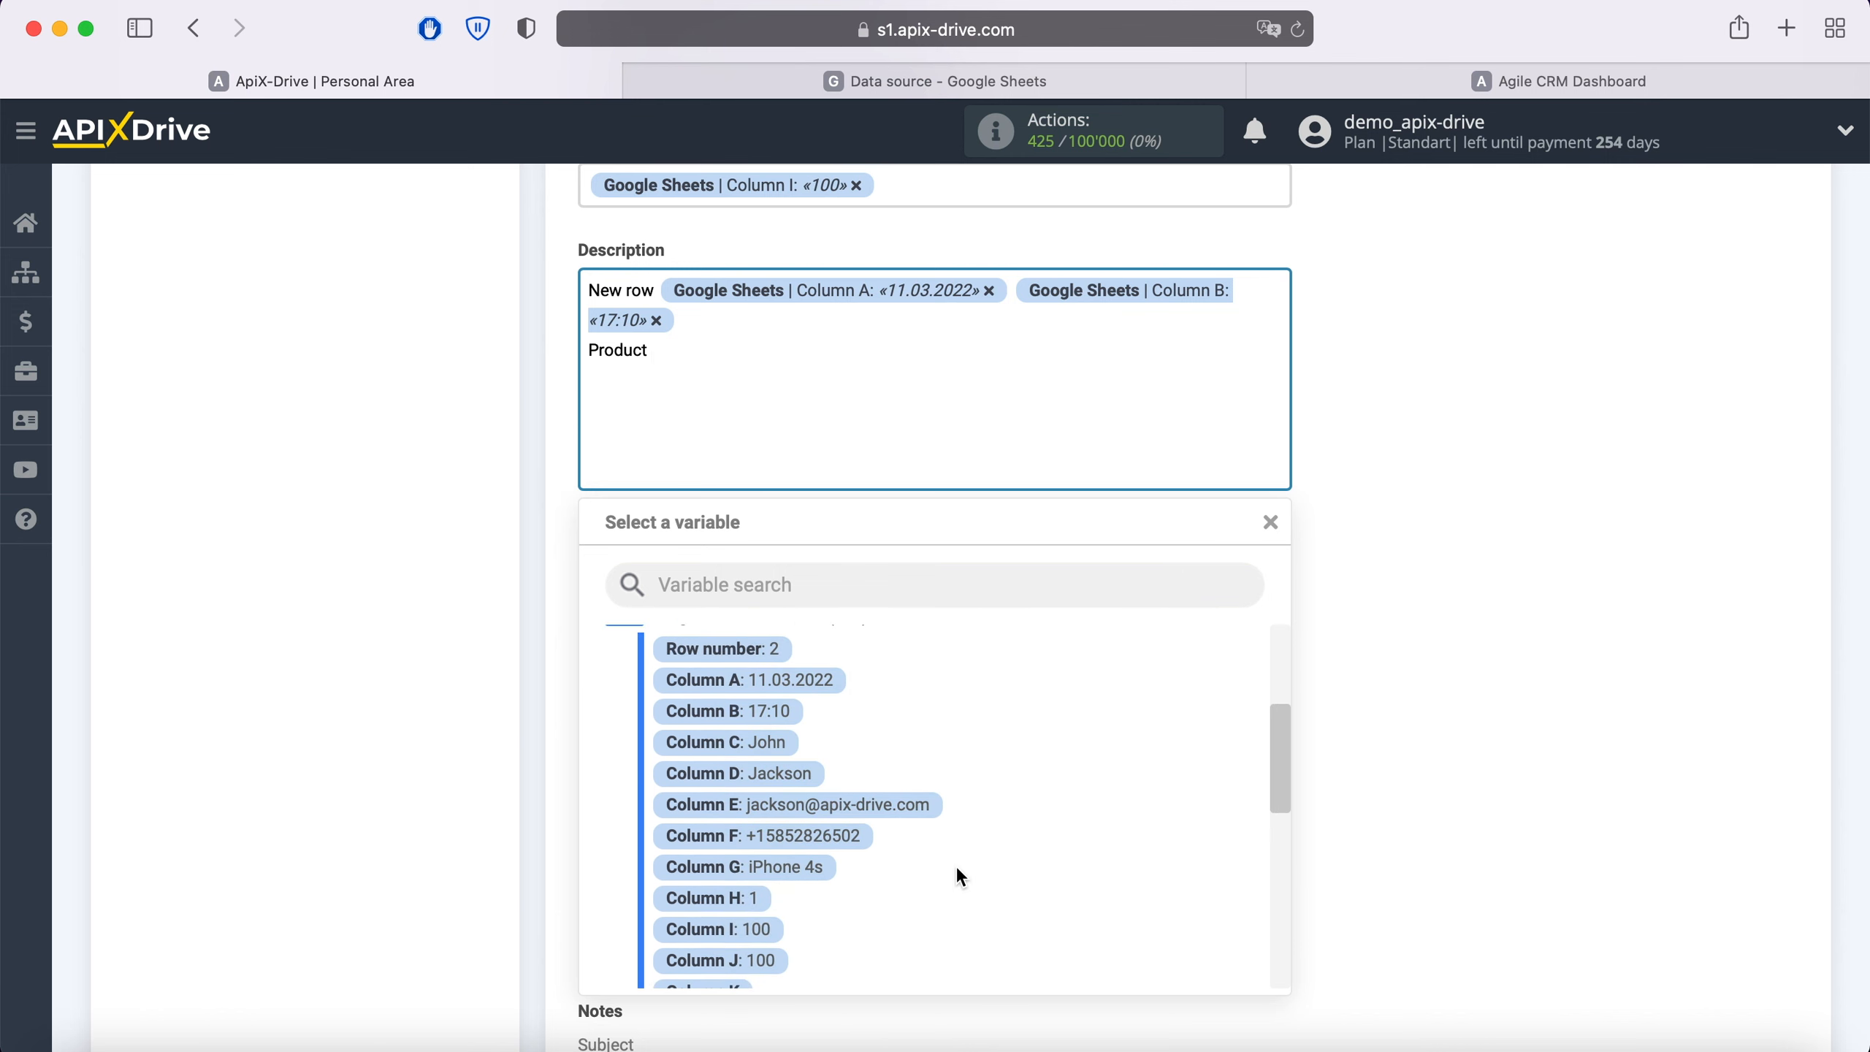
{"action": "left_click", "coordinate": [814, 877]}
{"action": "type", "text": "Price"}
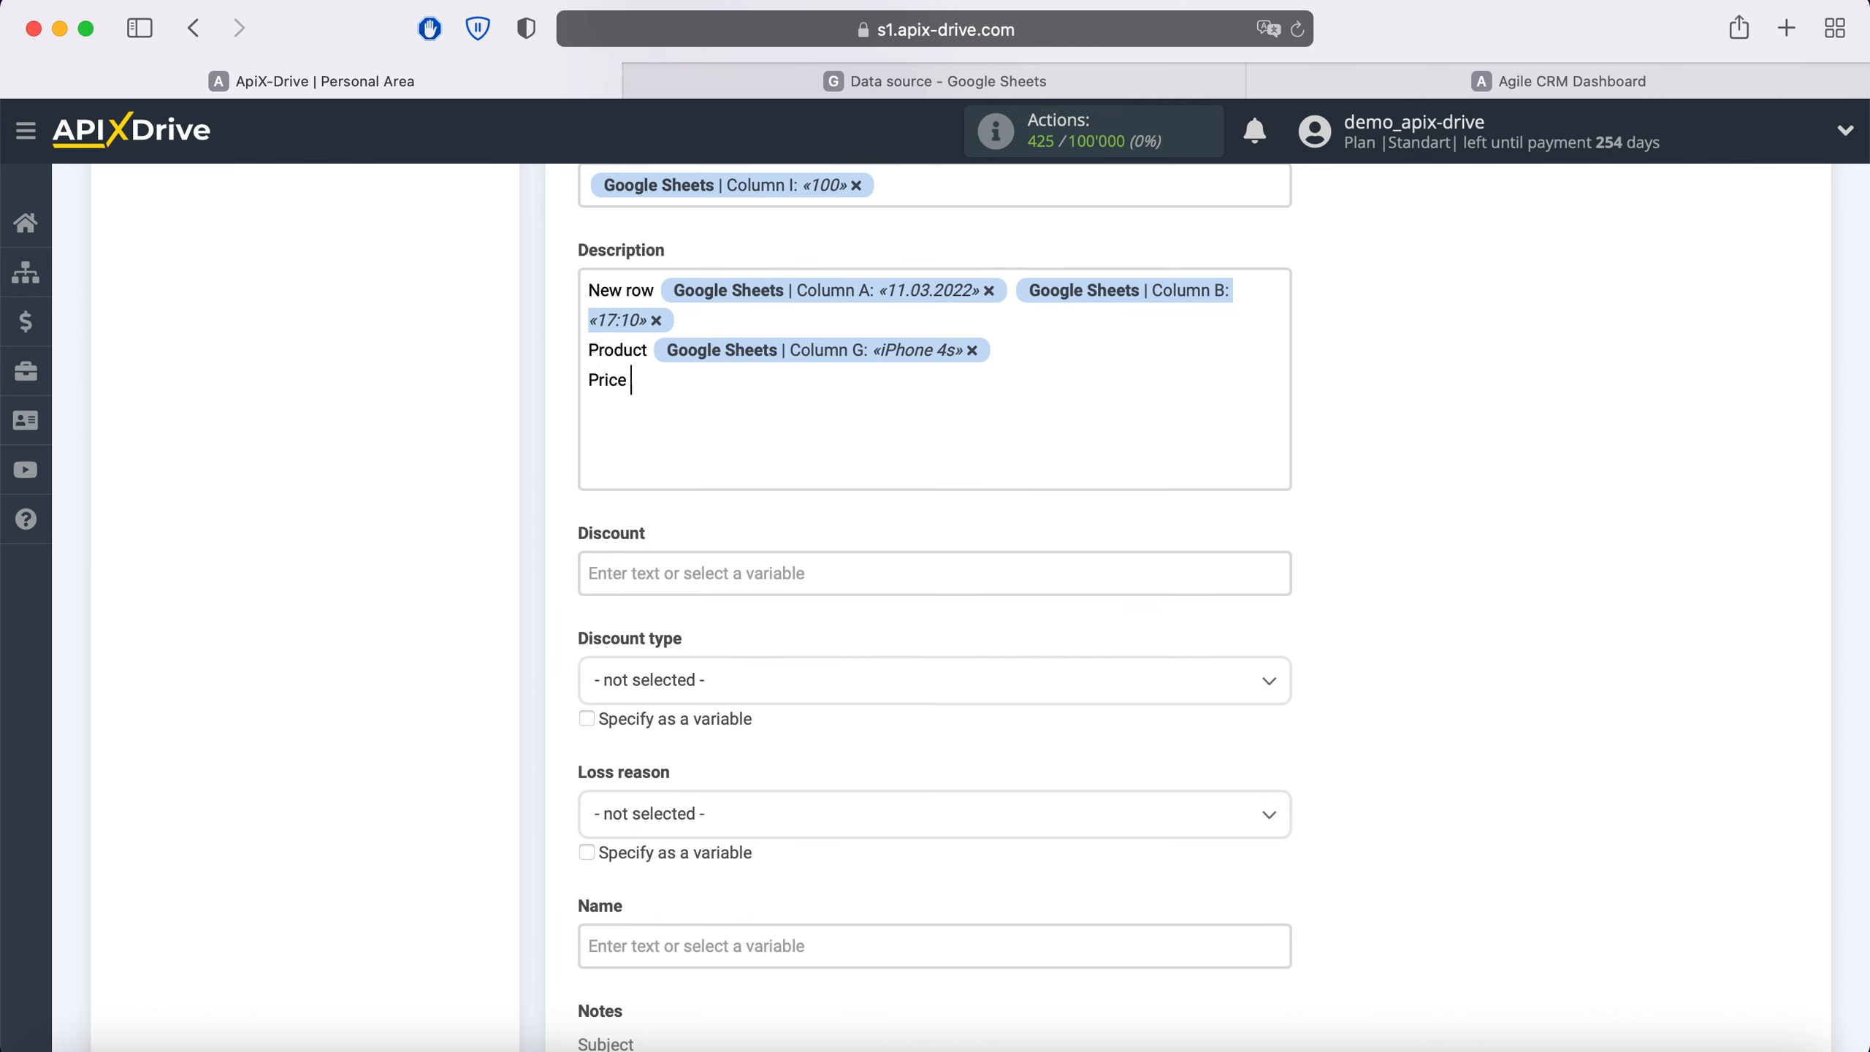
{"action": "left_click", "coordinate": [692, 388]}
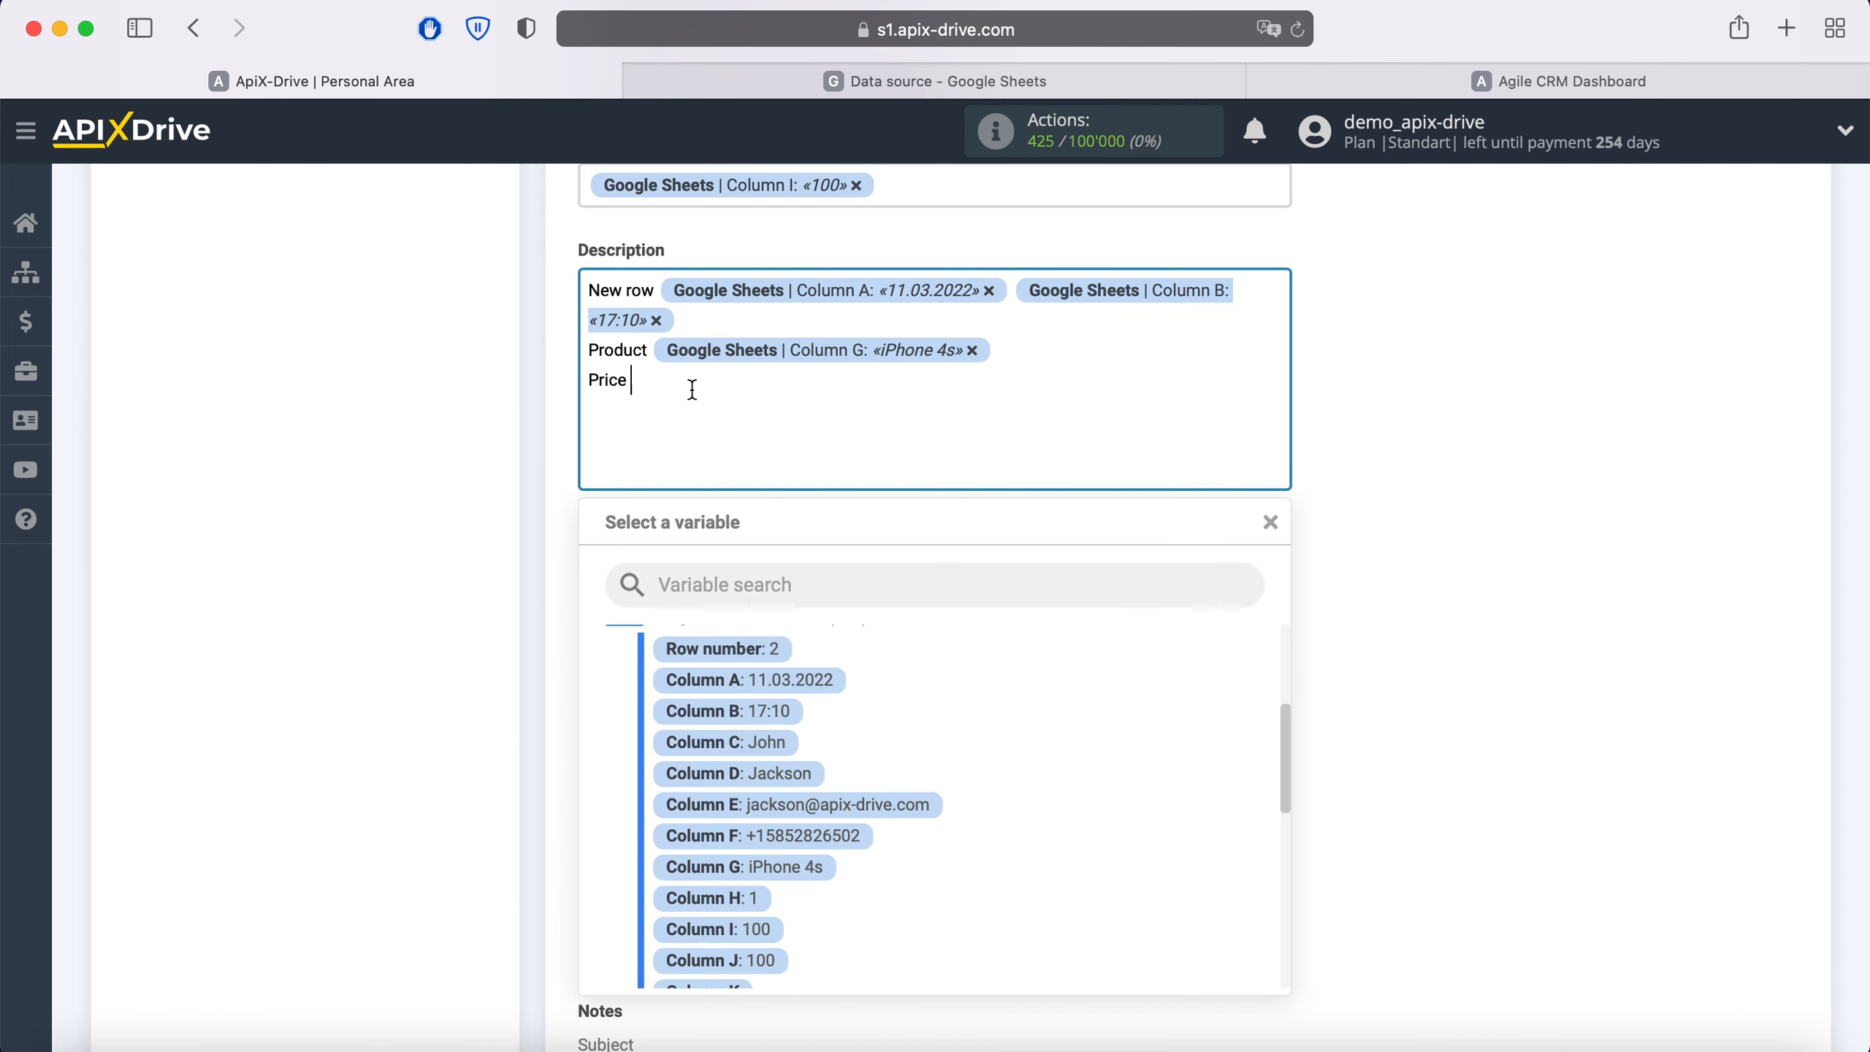
{"action": "left_click", "coordinate": [757, 930]}
Fill the deal's Name with "New row" followed by the Google Sheets Column C and Column D variables.
{"action": "scroll", "coordinate": [835, 679], "scroll_direction": "down", "scroll_amount": 5}
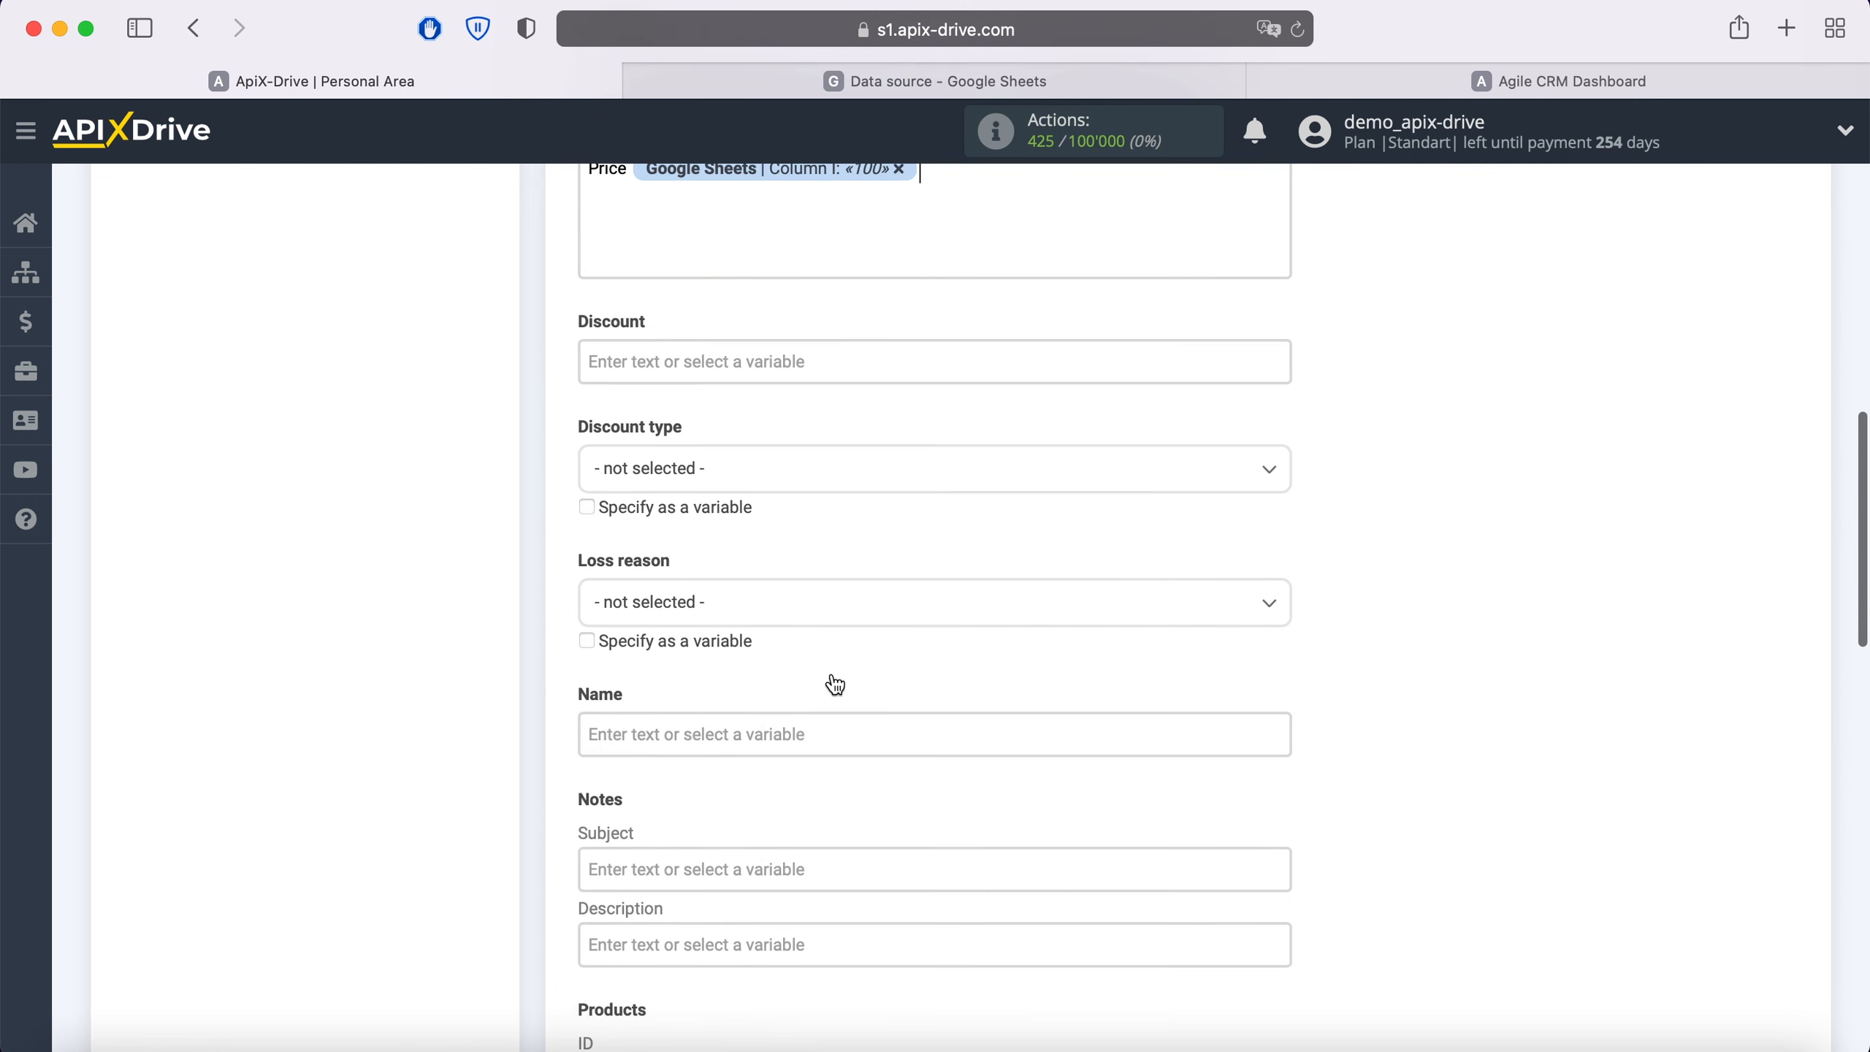
{"action": "left_click", "coordinate": [739, 589]}
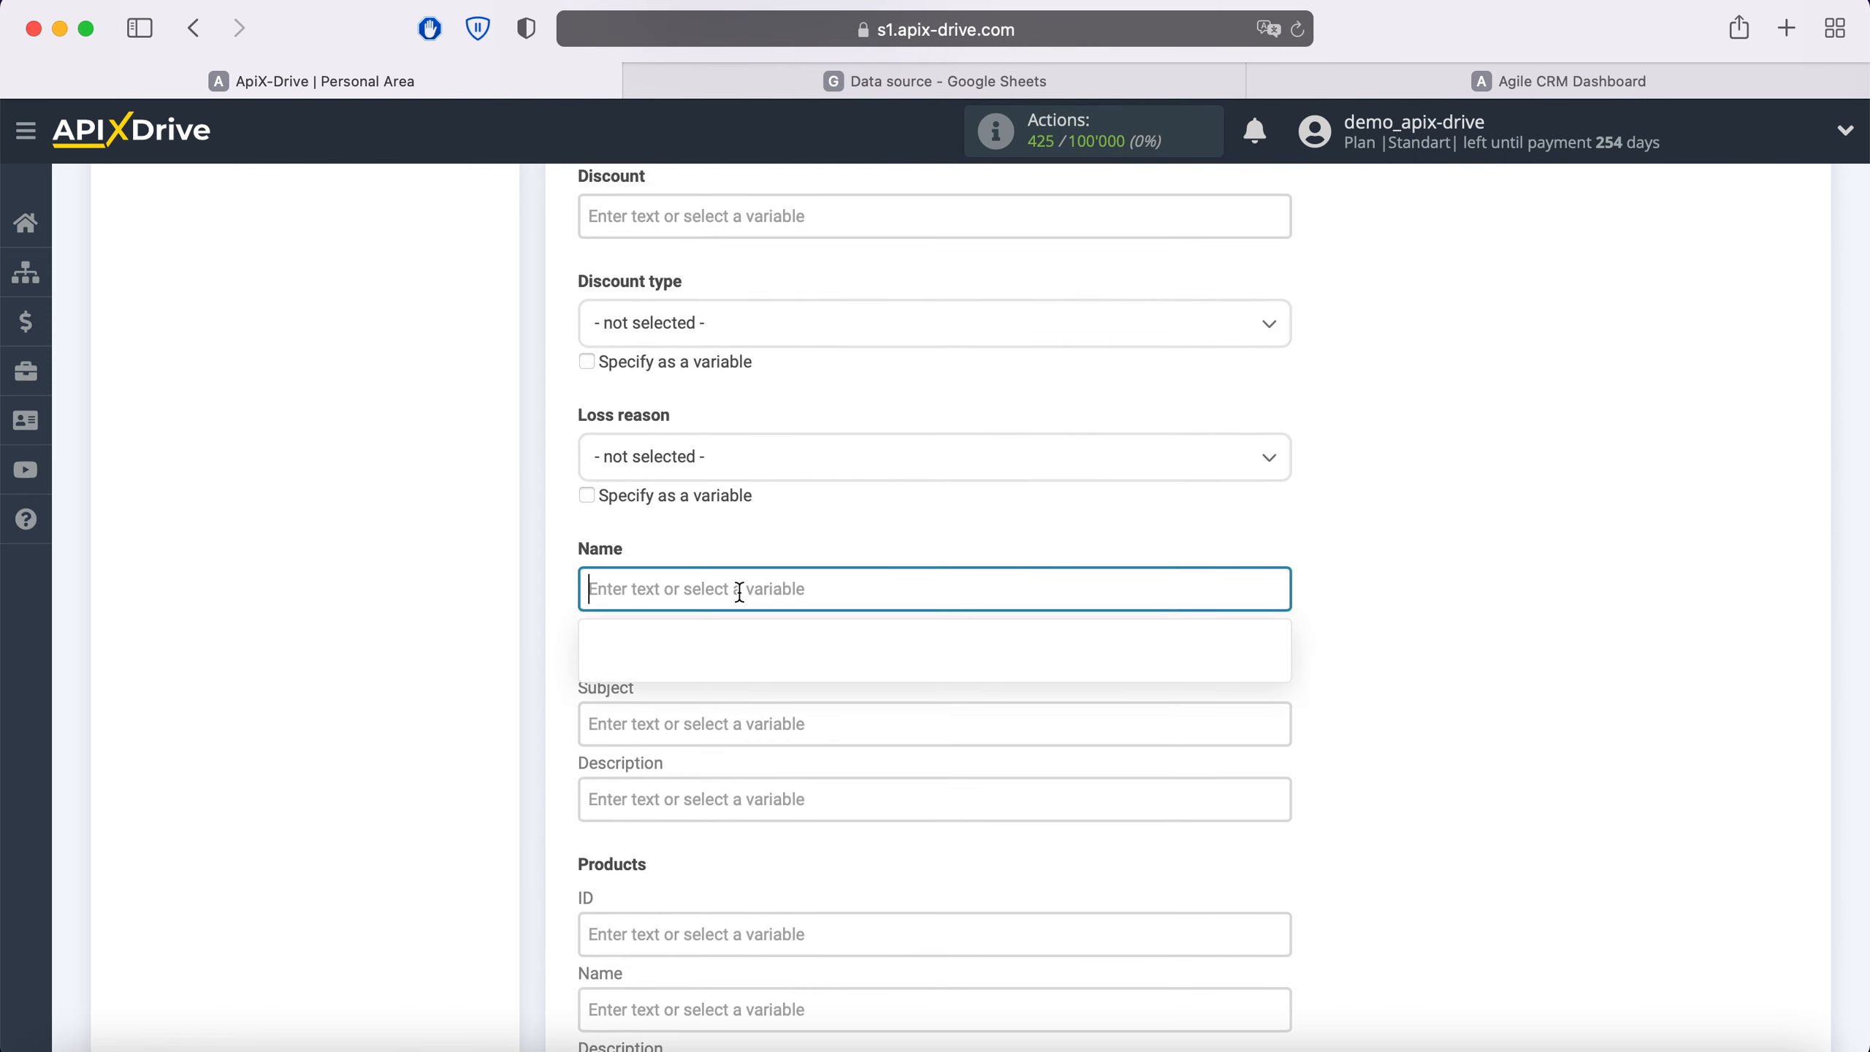
{"action": "type", "text": "New row"}
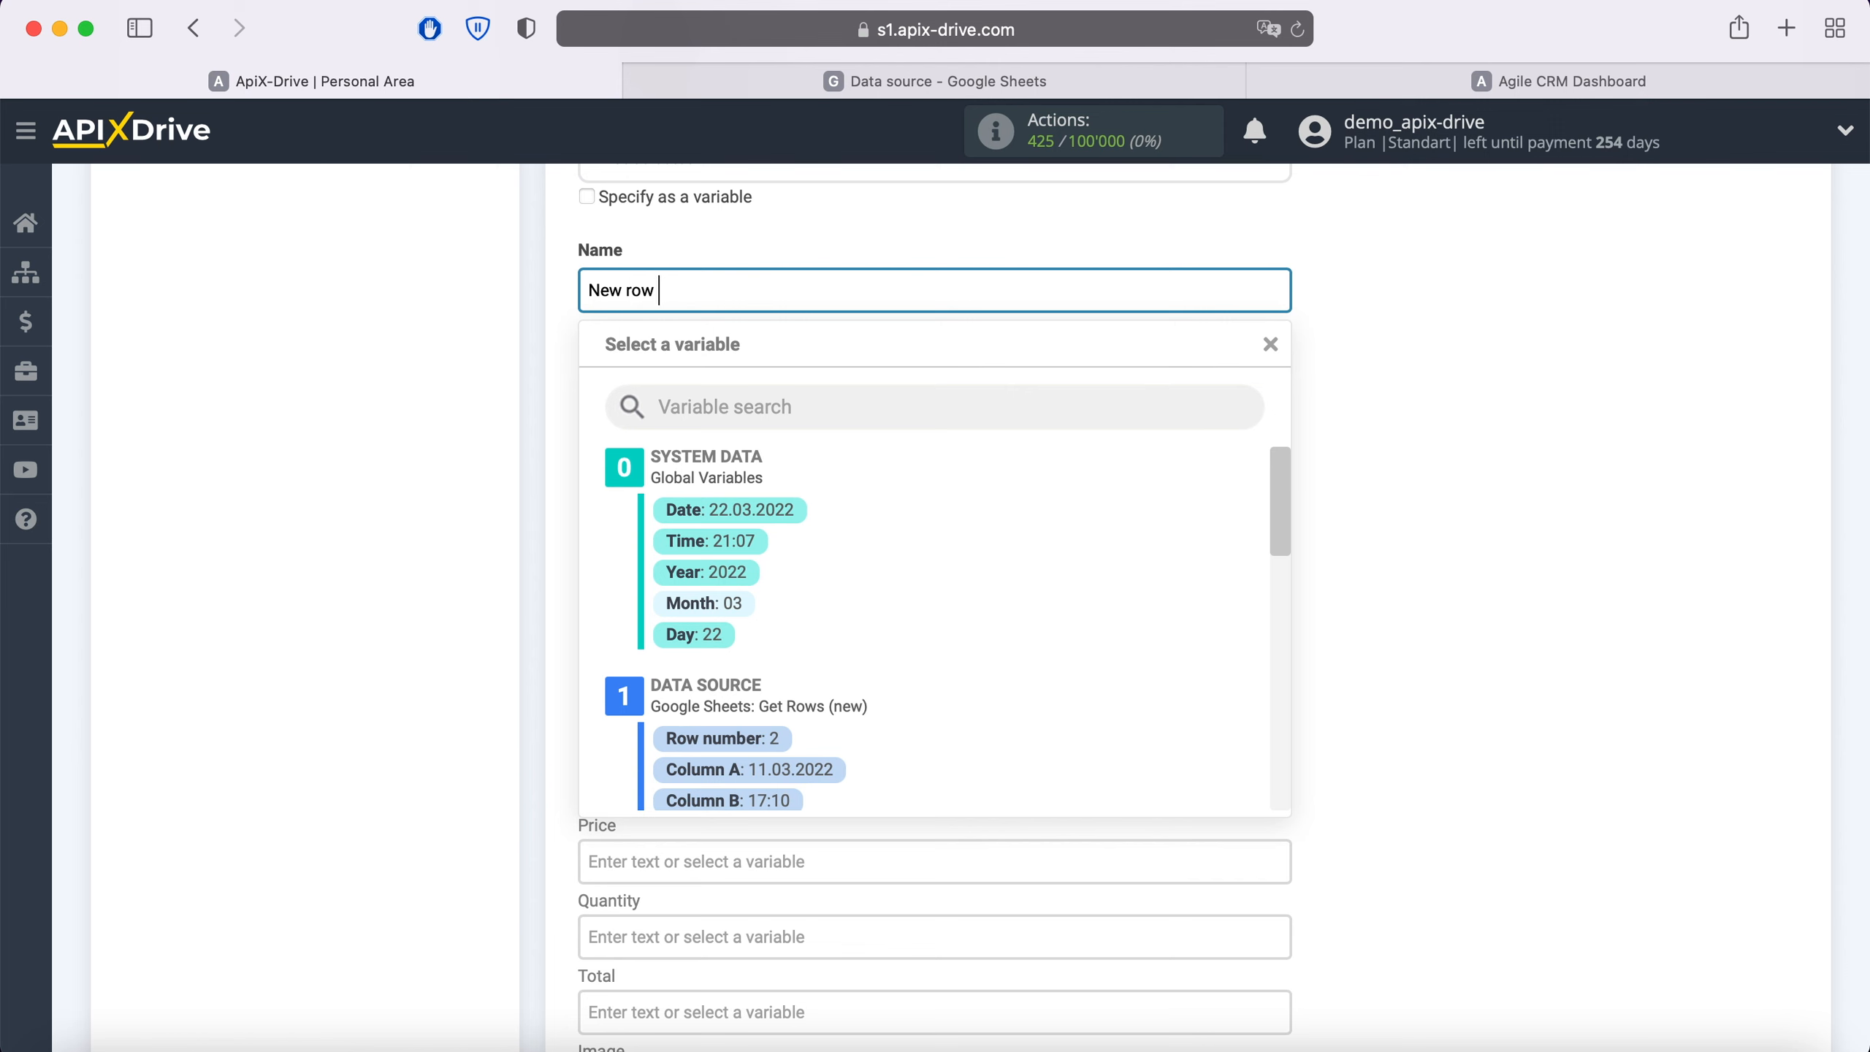
{"action": "scroll", "coordinate": [955, 597], "scroll_direction": "down", "scroll_amount": 3}
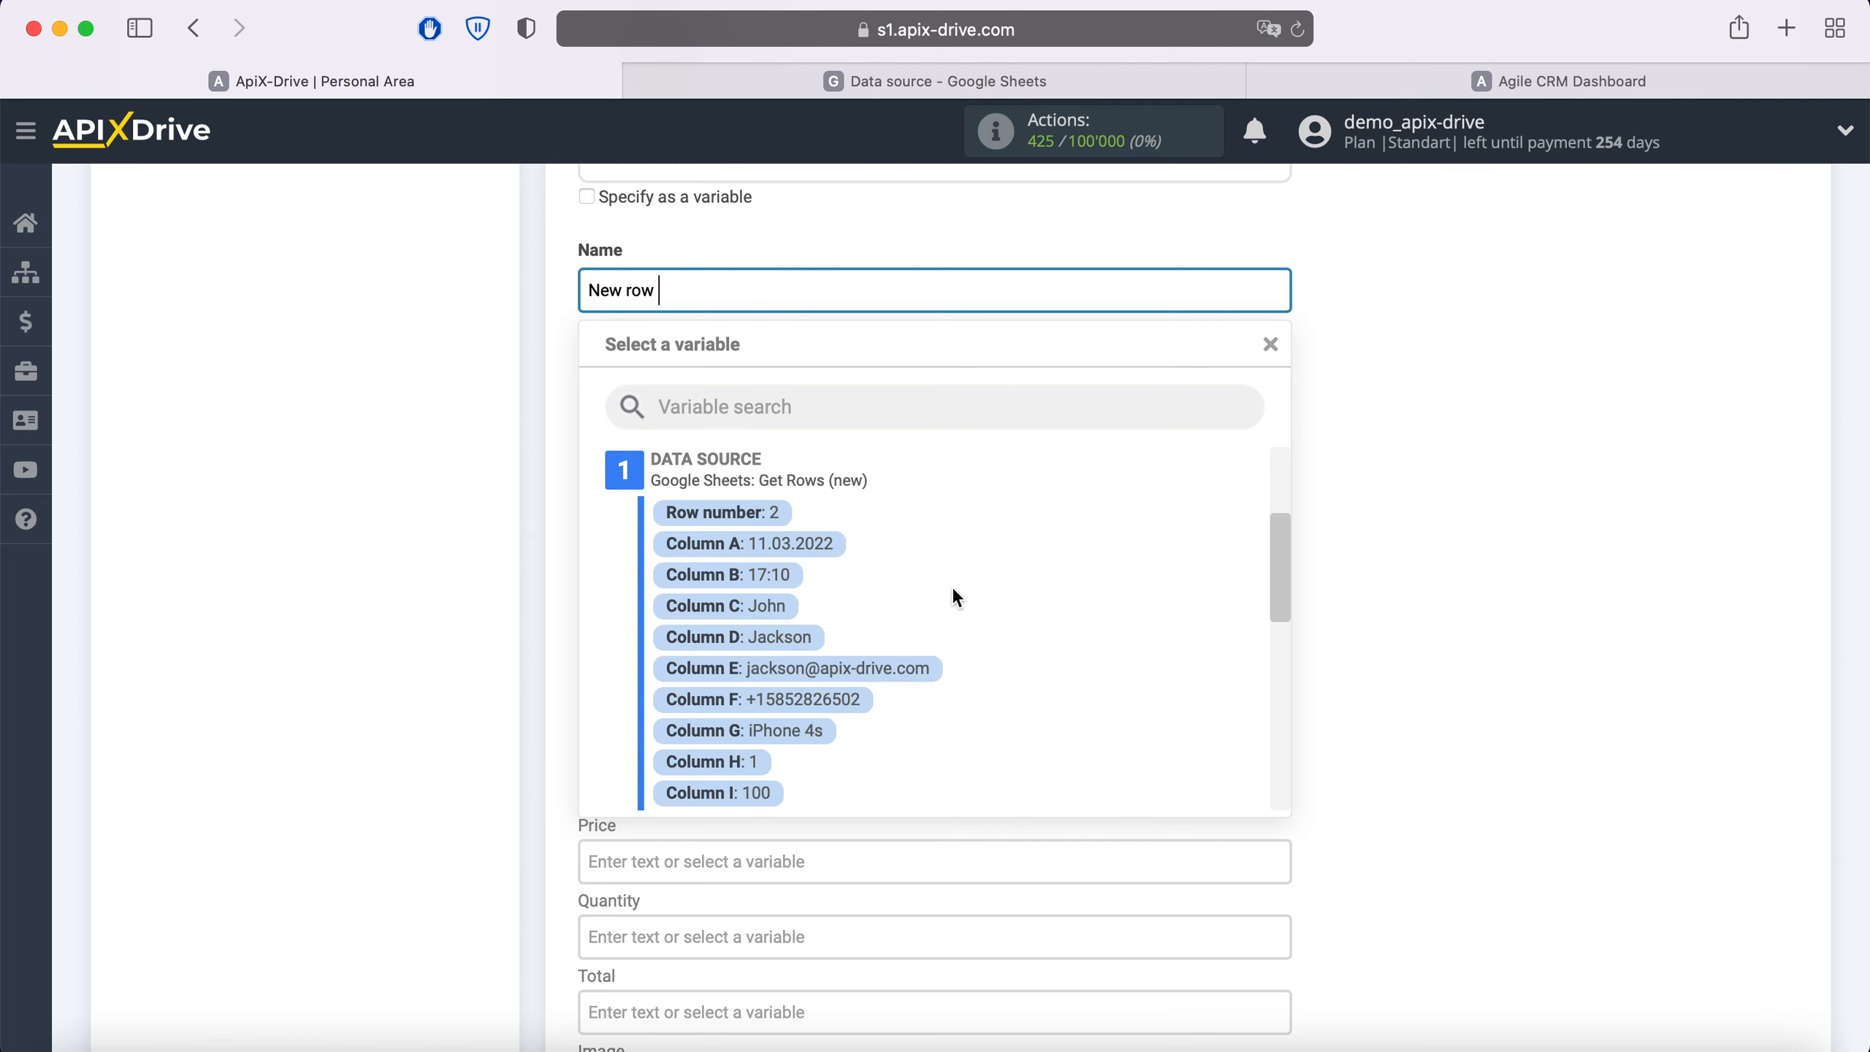
{"action": "left_click", "coordinate": [769, 609]}
{"action": "left_click", "coordinate": [1027, 298]}
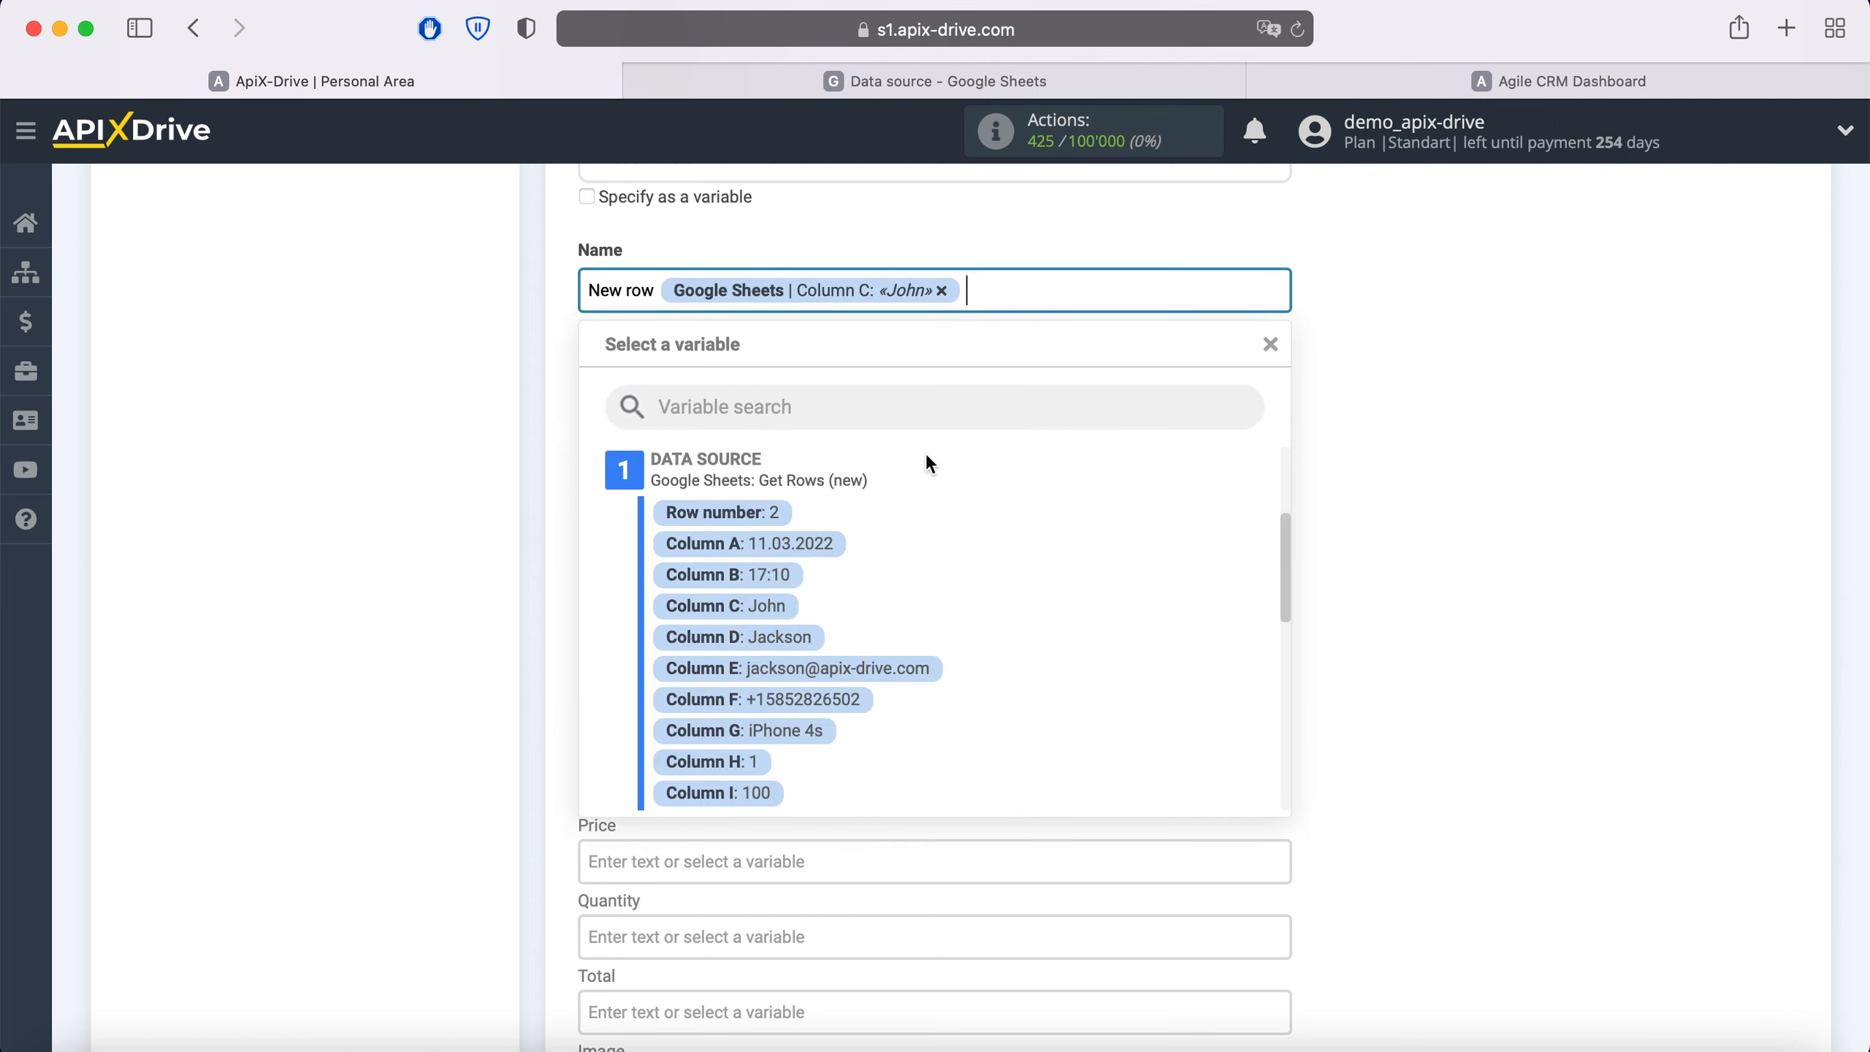
{"action": "left_click", "coordinate": [798, 628]}
Map the product's Name, in the Products section, to the Google Sheets Column G variable.
{"action": "scroll", "coordinate": [798, 629], "scroll_direction": "down", "scroll_amount": 3}
{"action": "left_click", "coordinate": [718, 521]}
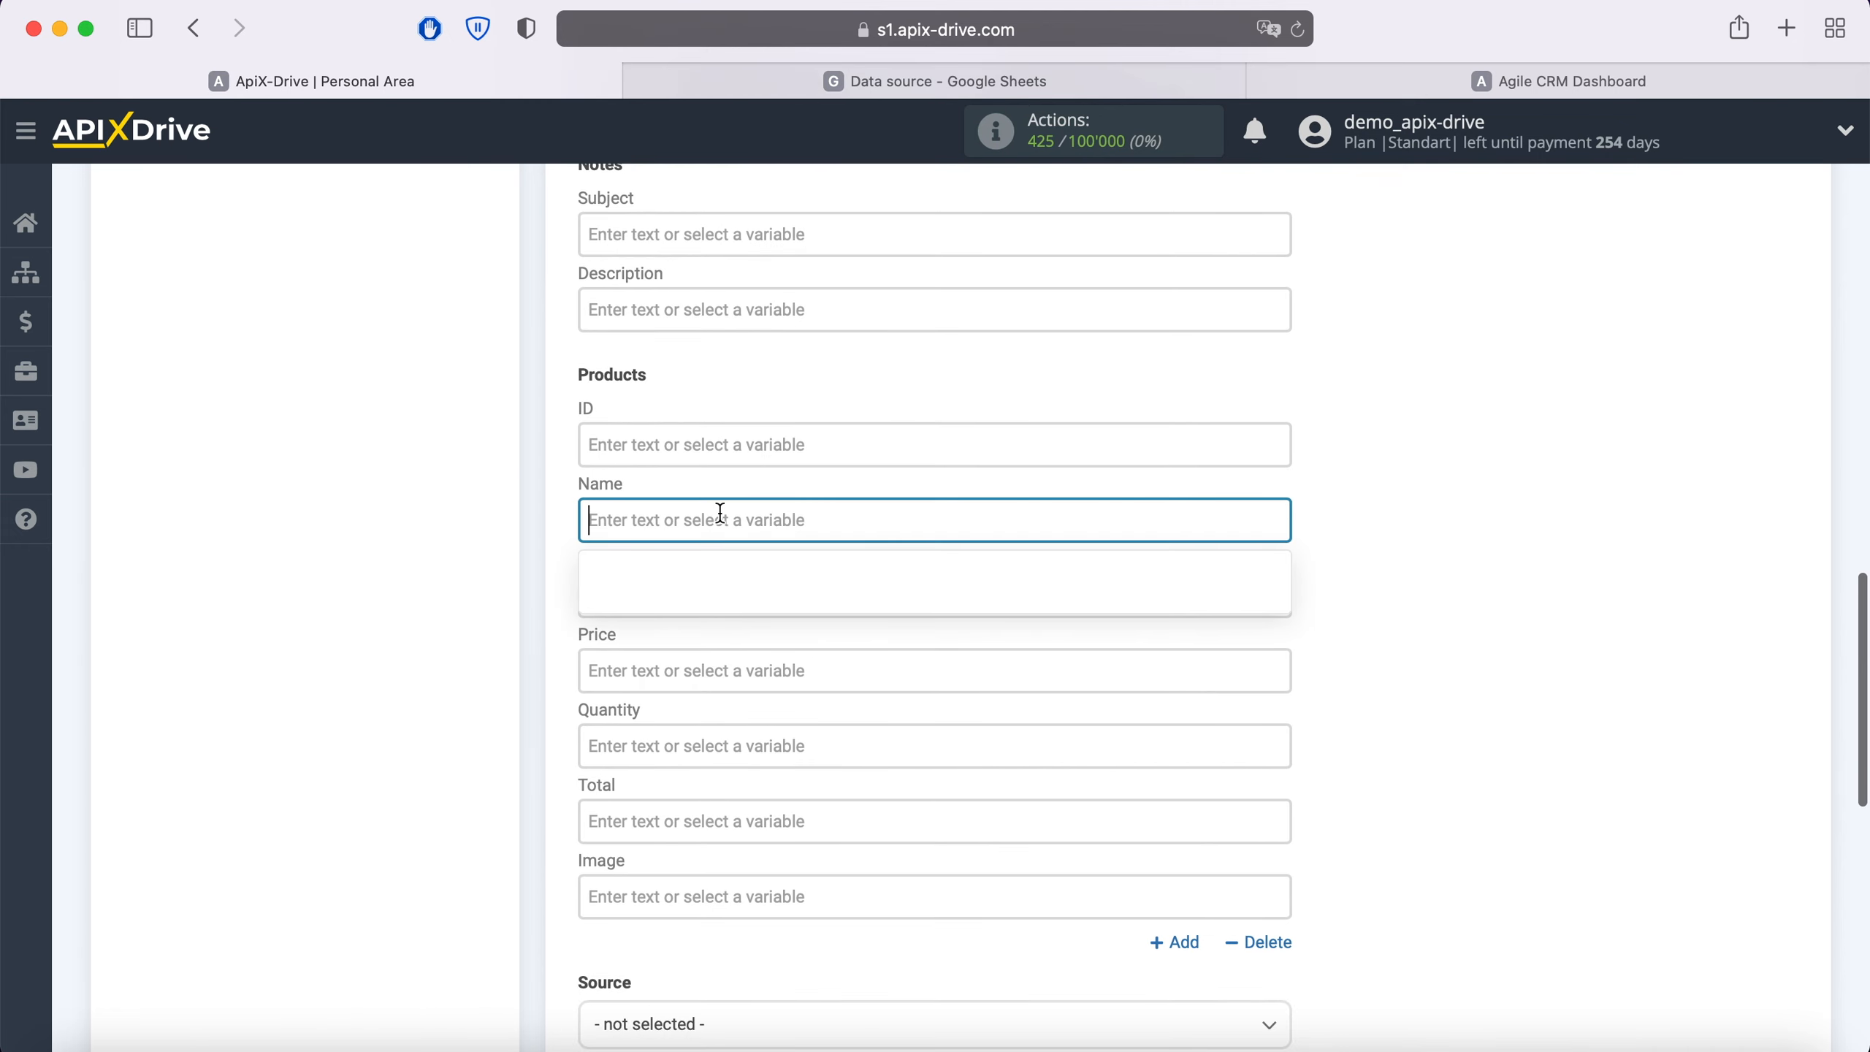
{"action": "scroll", "coordinate": [934, 593], "scroll_direction": "down", "scroll_amount": 3}
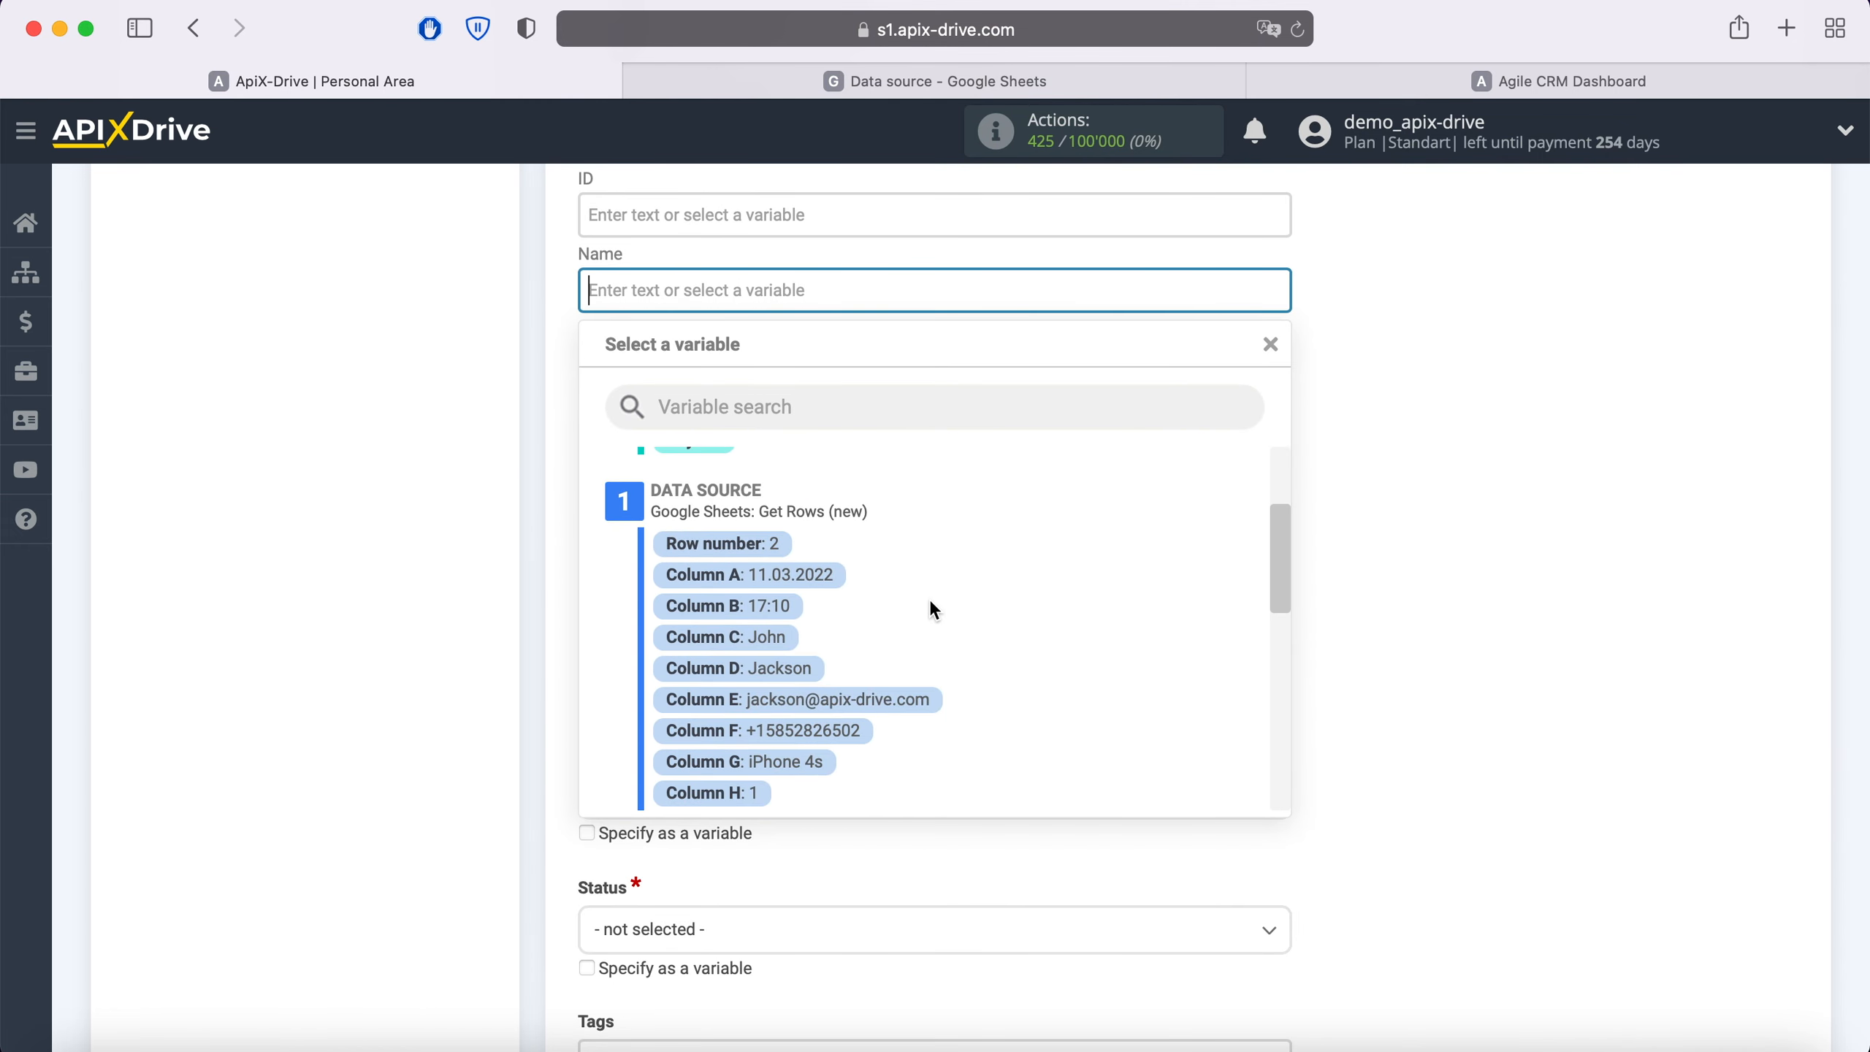
{"action": "scroll", "coordinate": [932, 606], "scroll_direction": "down", "scroll_amount": 1}
{"action": "left_click", "coordinate": [799, 734]}
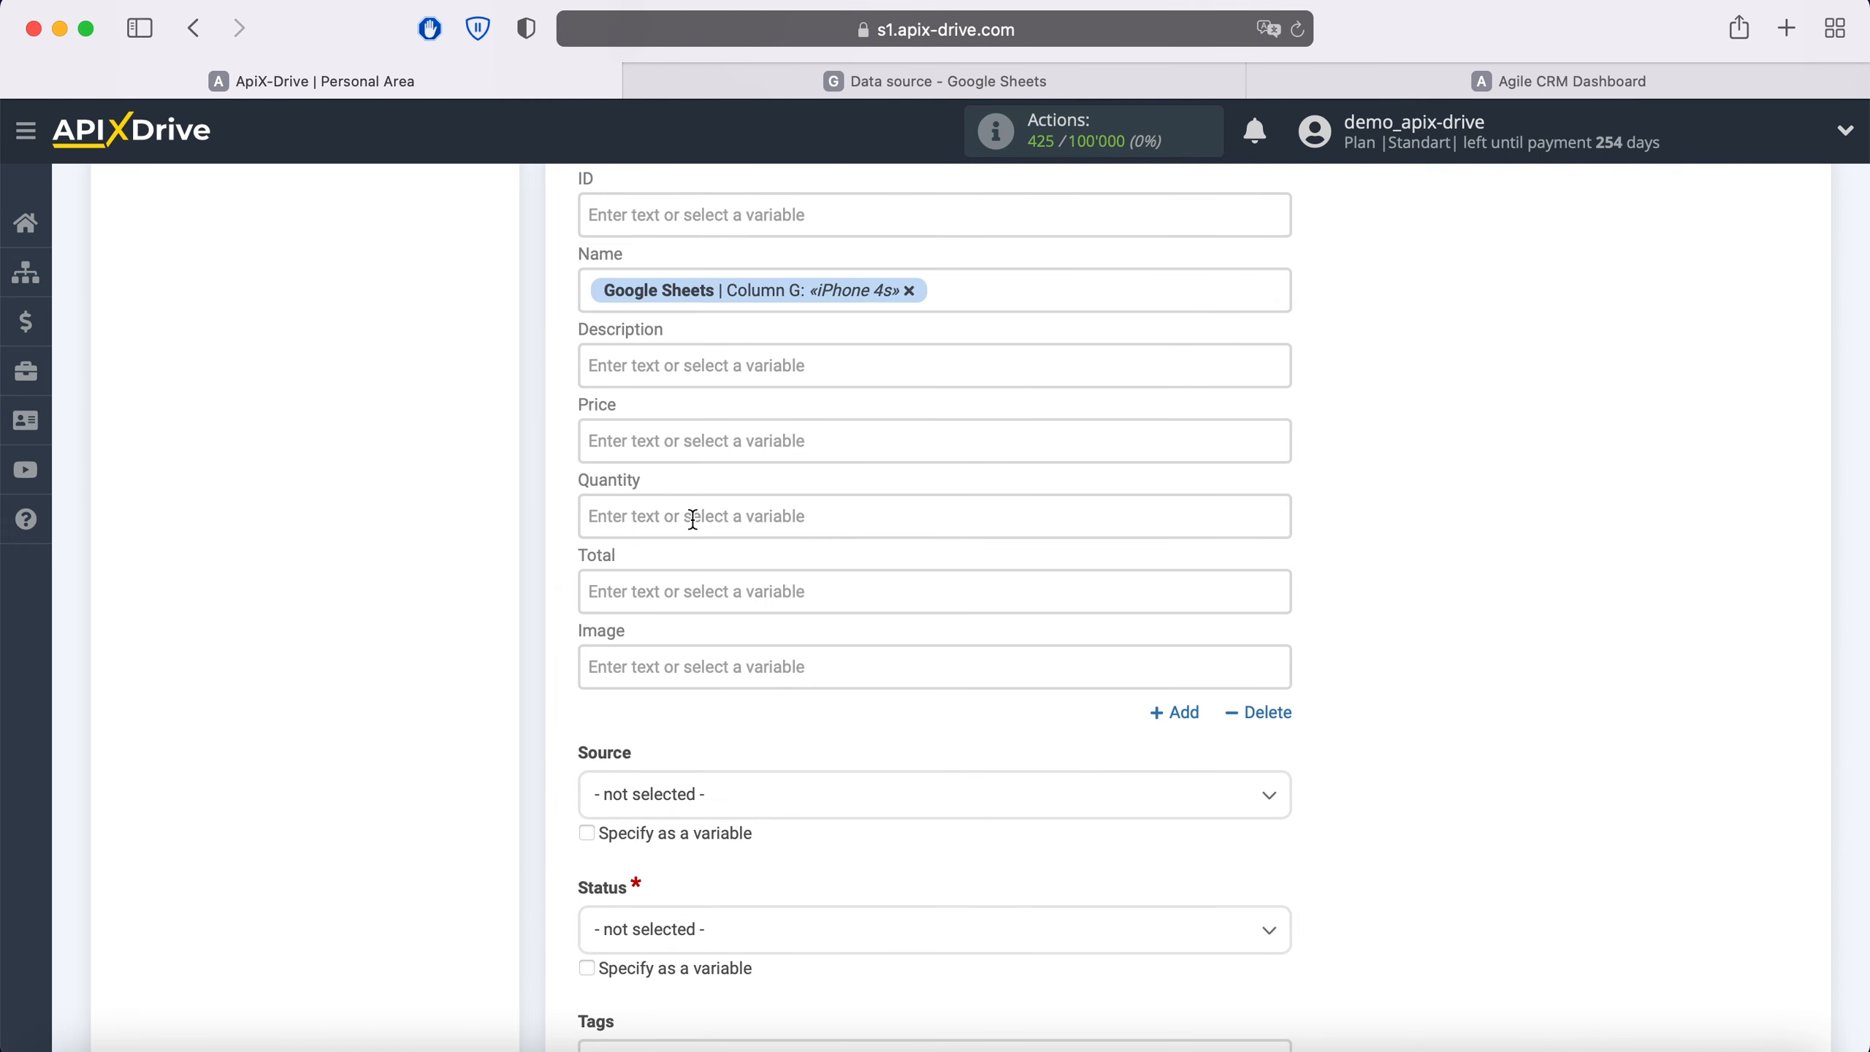
Map the product's Price to Google Sheets Column I and its Quantity to Column H.
{"action": "left_click", "coordinate": [710, 442]}
{"action": "scroll", "coordinate": [1020, 520], "scroll_direction": "down", "scroll_amount": 3}
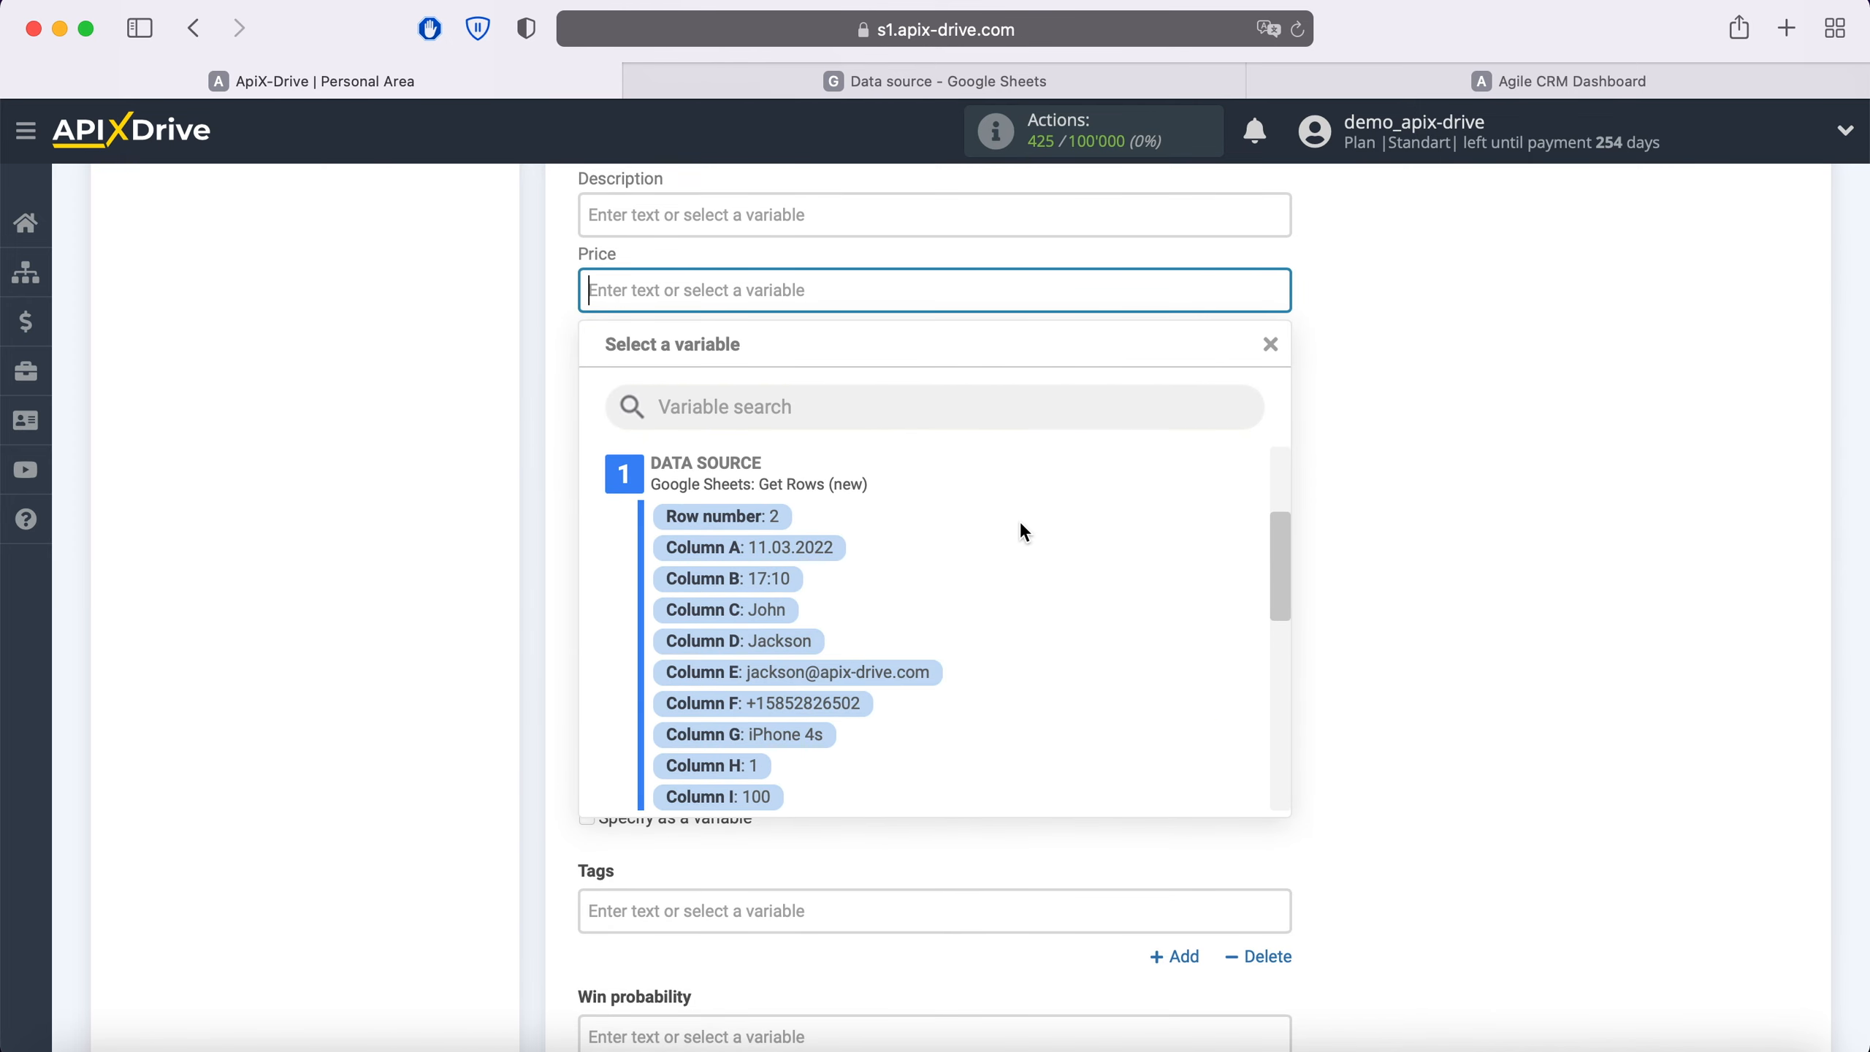
{"action": "scroll", "coordinate": [990, 584], "scroll_direction": "down", "scroll_amount": 1}
{"action": "left_click", "coordinate": [762, 746]}
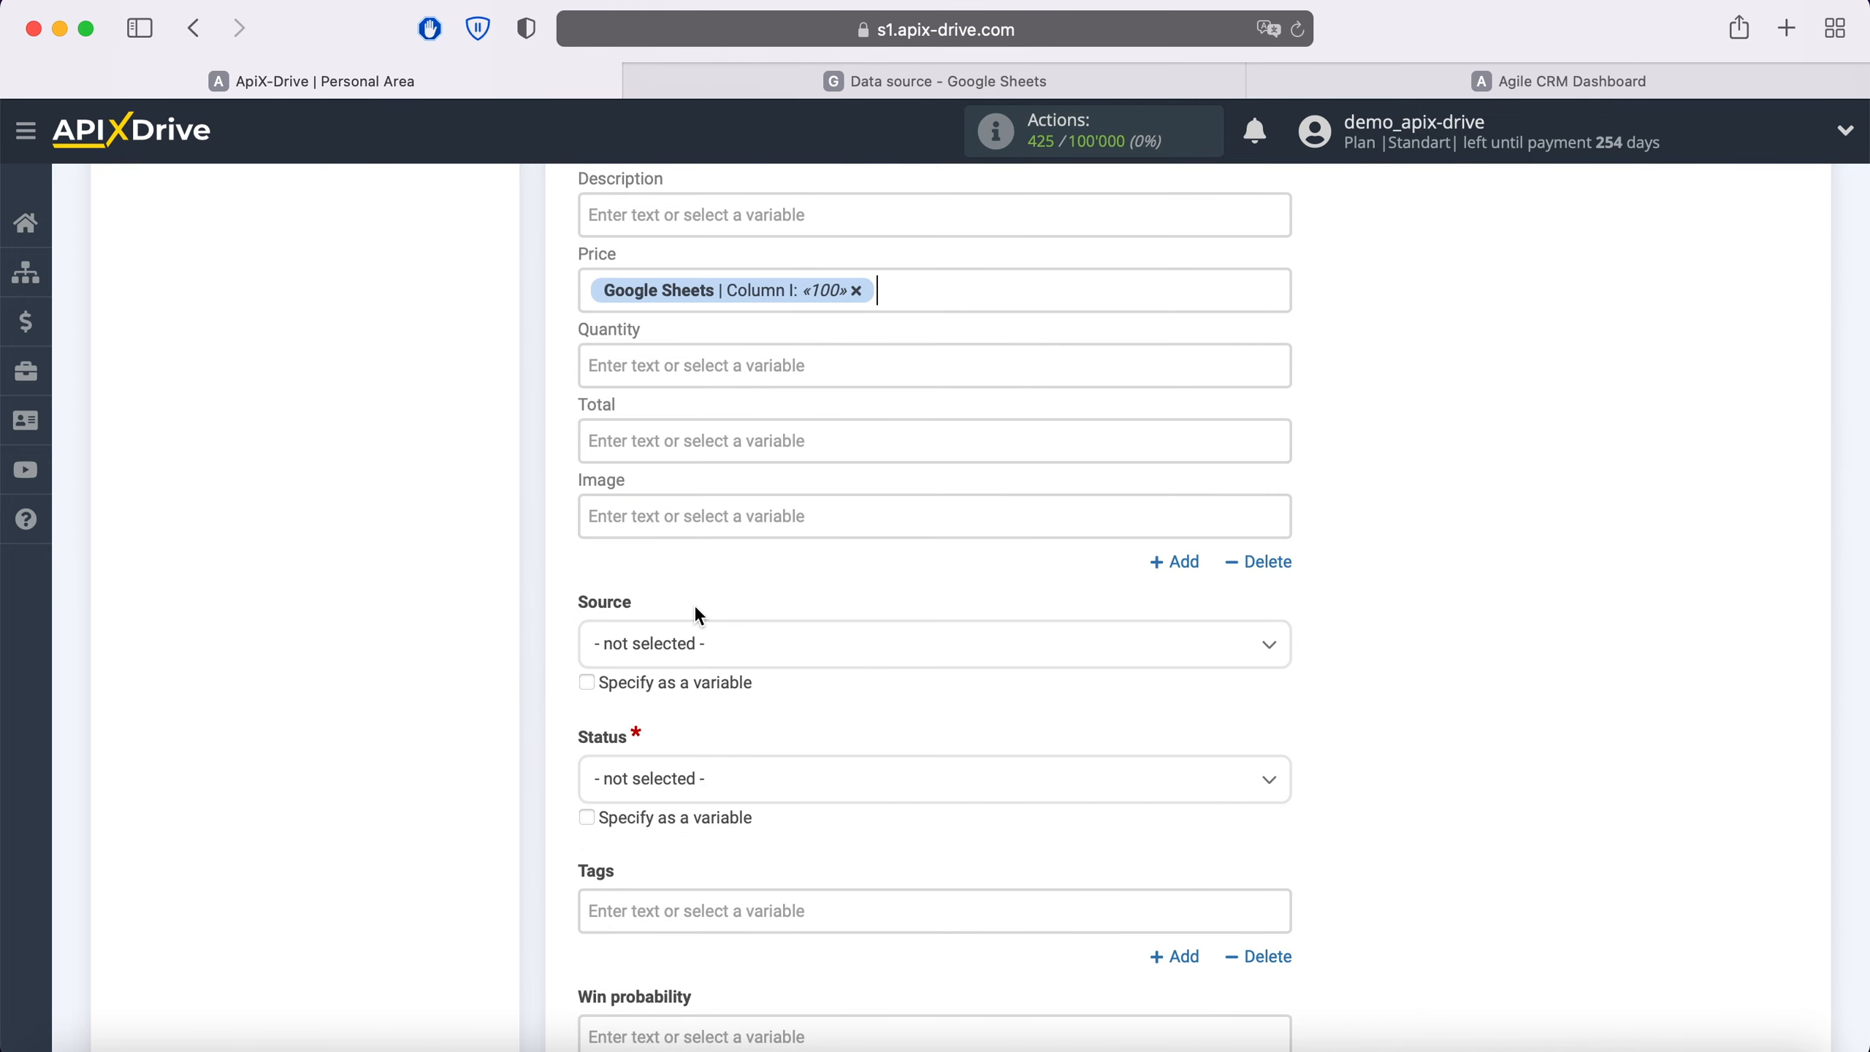
{"action": "left_click", "coordinate": [692, 362]}
{"action": "scroll", "coordinate": [916, 628], "scroll_direction": "down", "scroll_amount": 4}
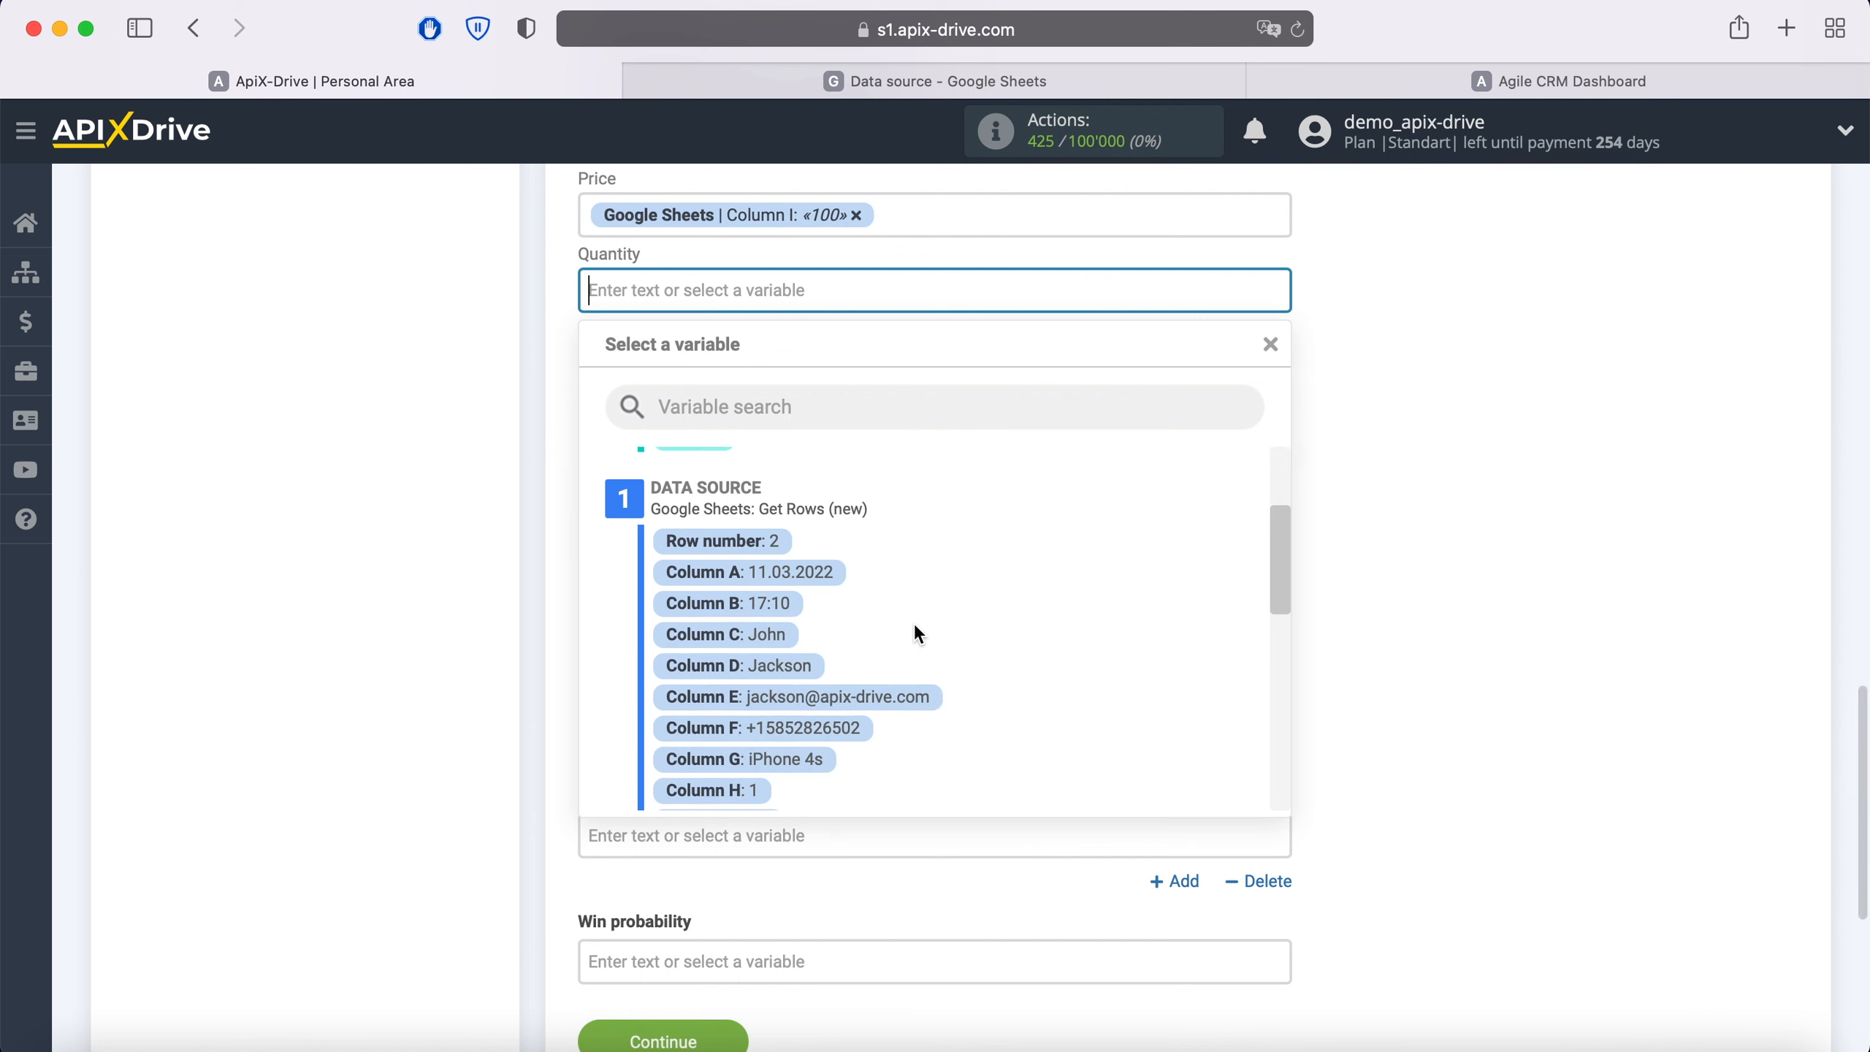
{"action": "left_click", "coordinate": [740, 696]}
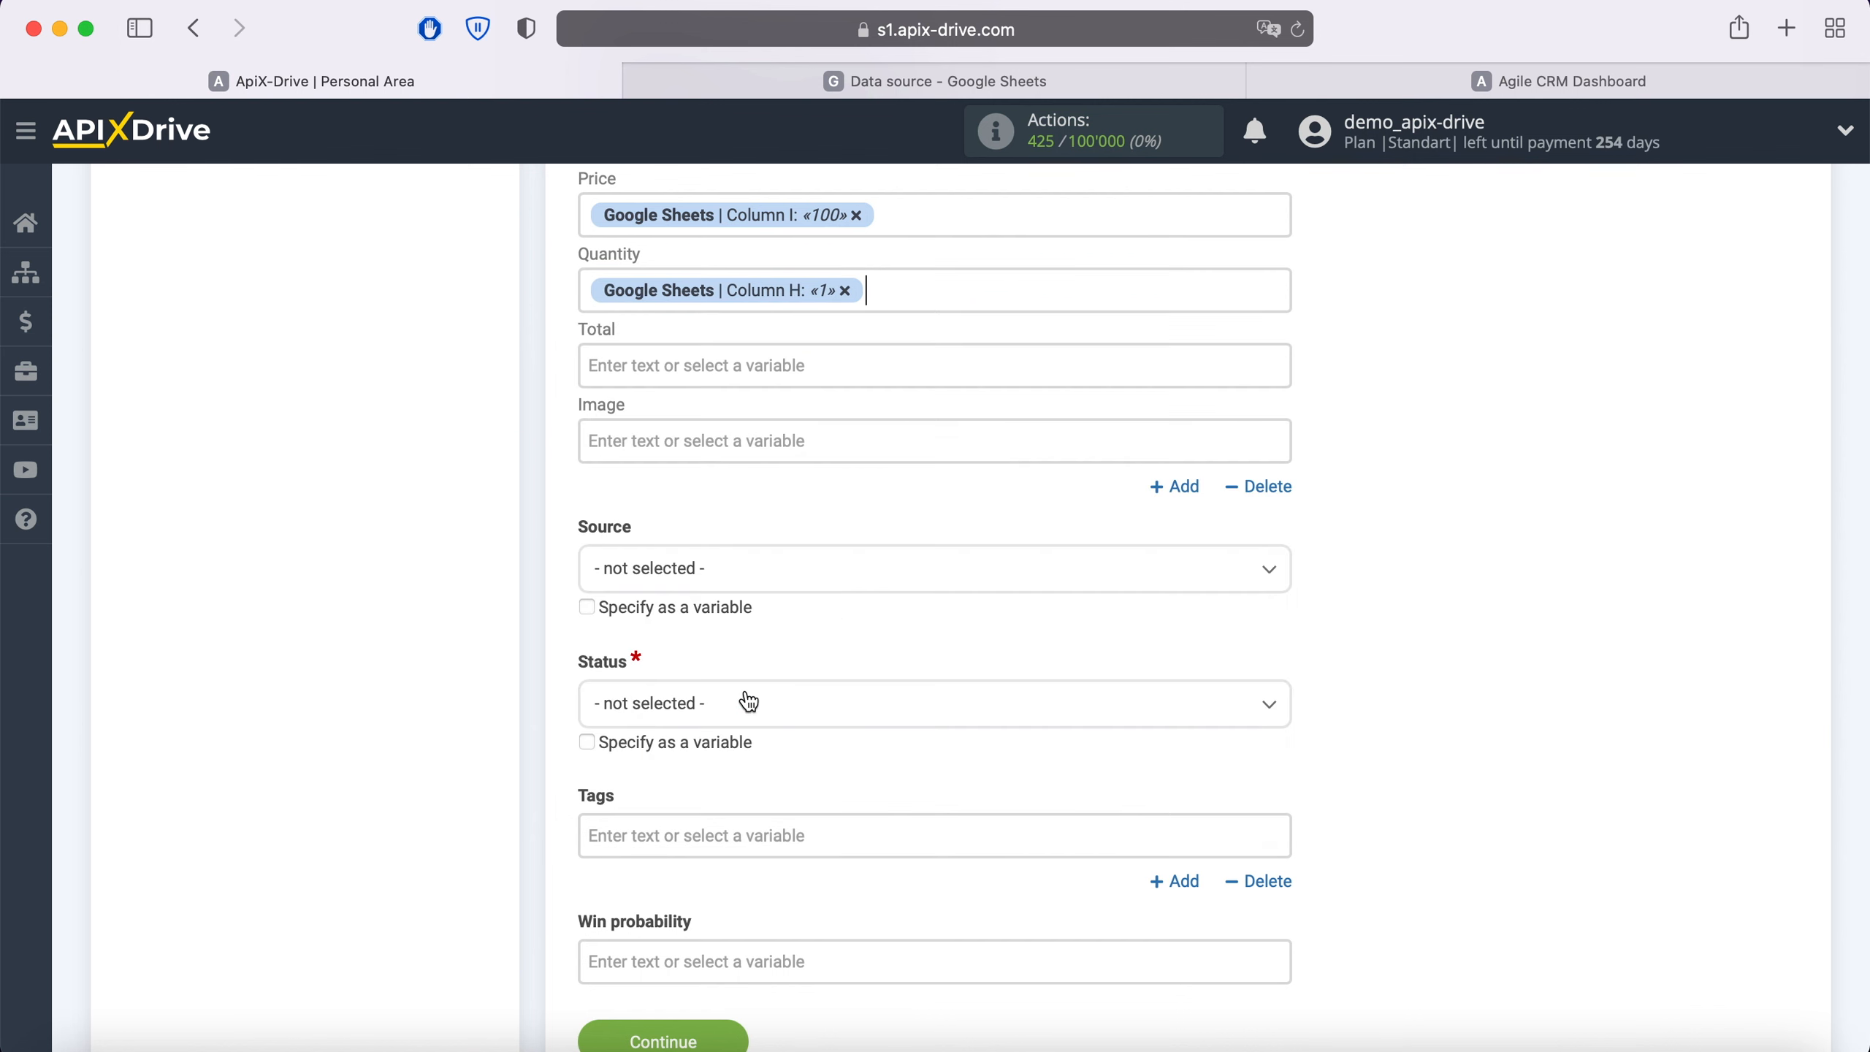
Set the deal's required Status to "Default: New".
{"action": "left_click", "coordinate": [733, 706]}
{"action": "left_click", "coordinate": [687, 847]}
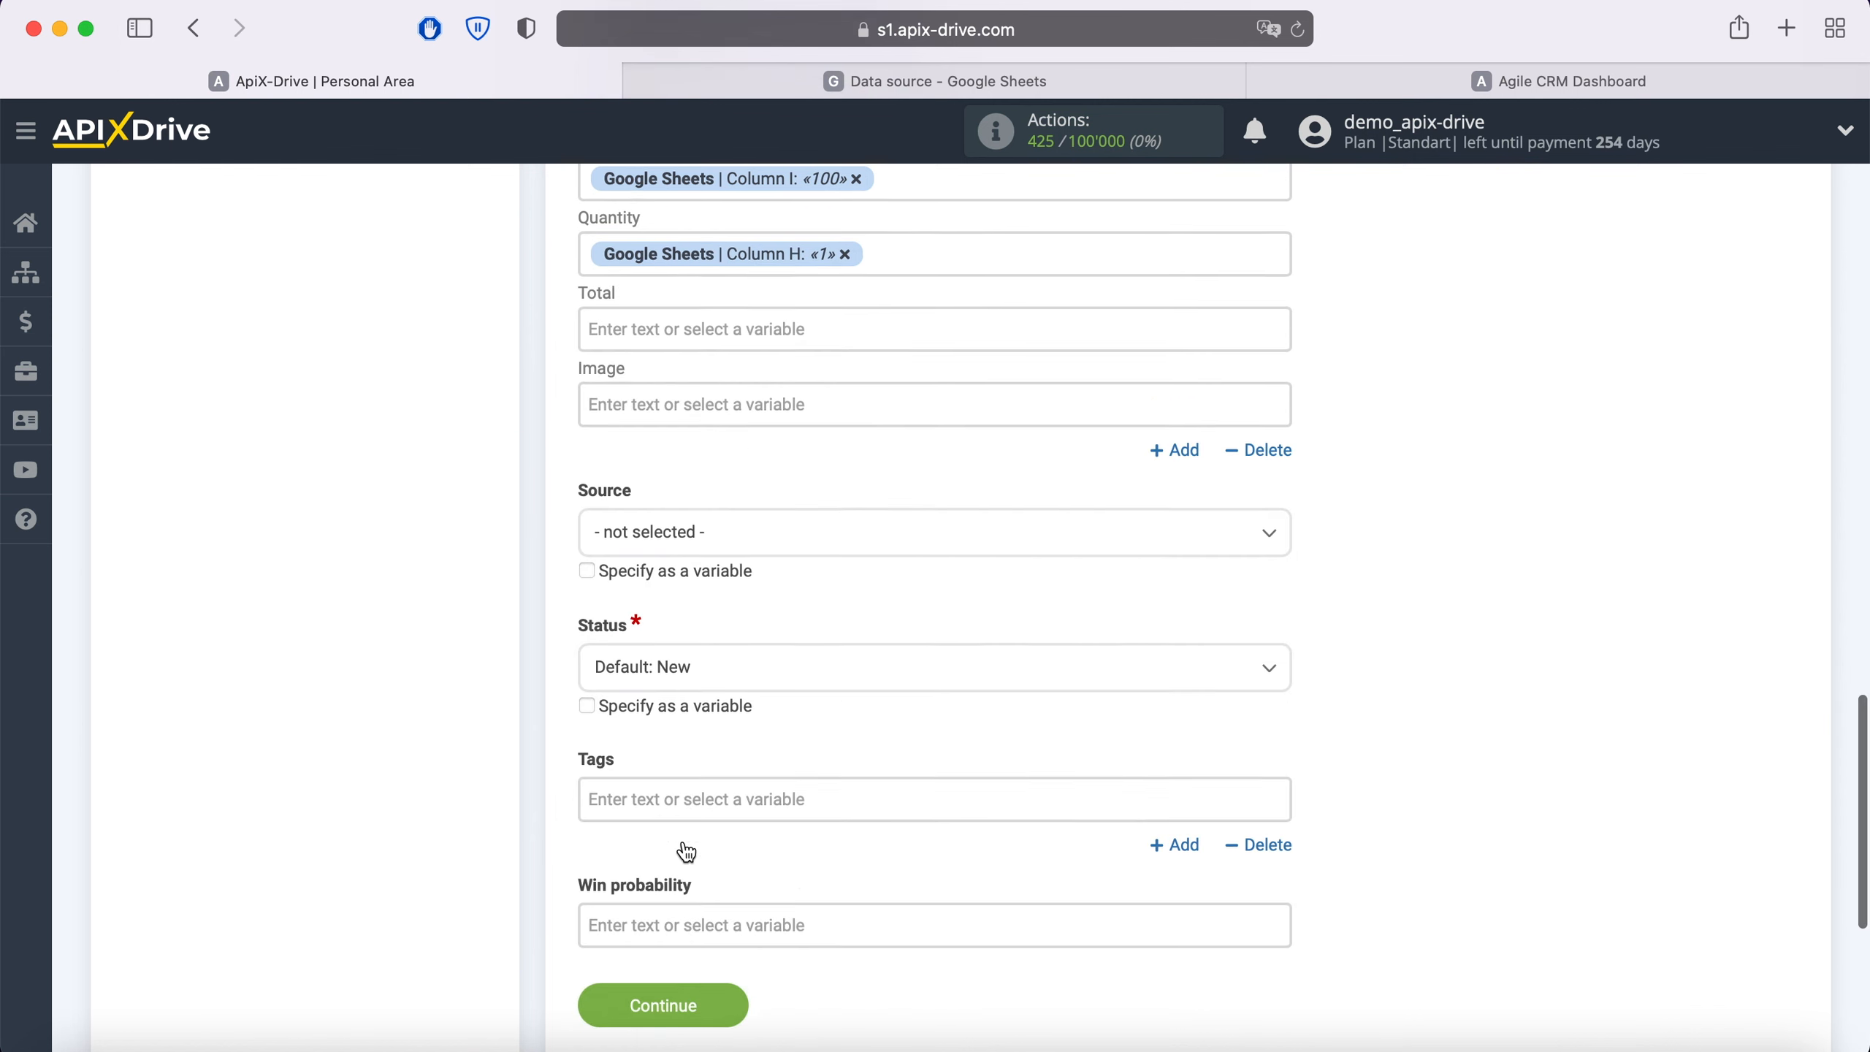
{"action": "scroll", "coordinate": [682, 844], "scroll_direction": "down", "scroll_amount": 2}
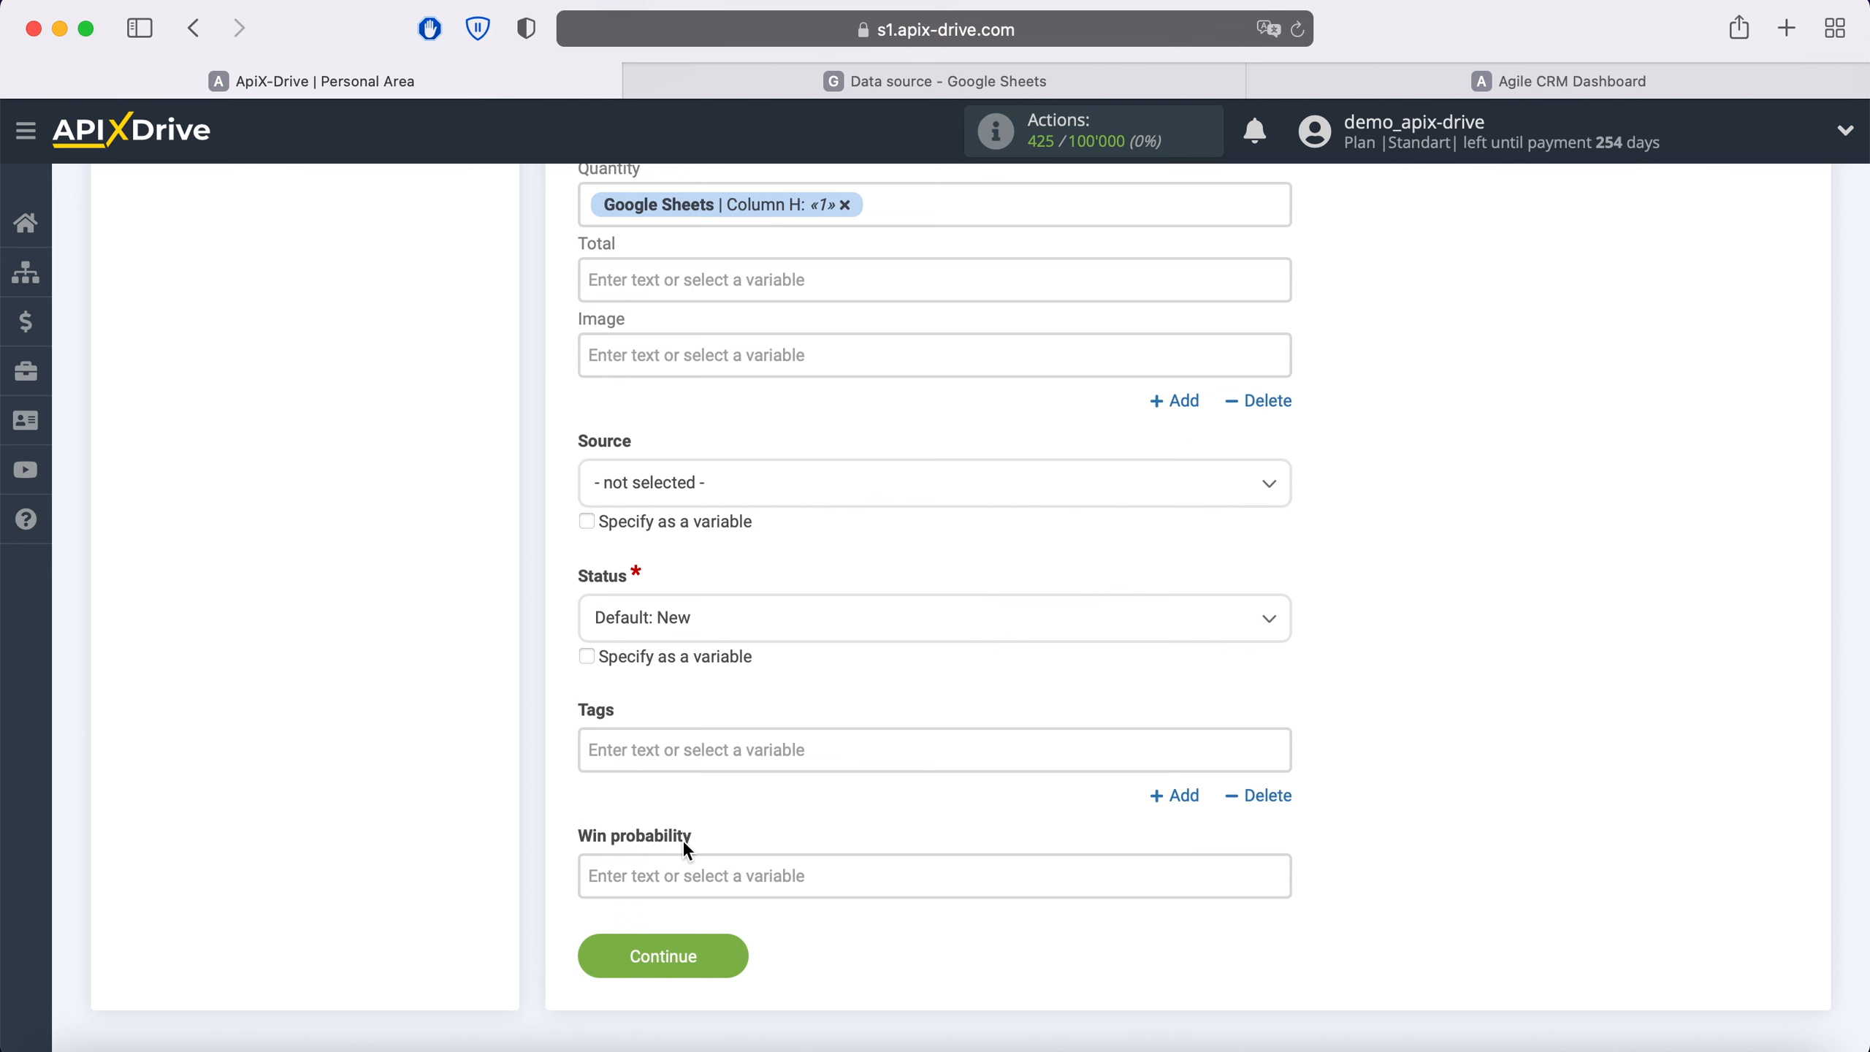
Continue to the data destination's test stage and send the test data to Agile CRM.
{"action": "left_click", "coordinate": [729, 951]}
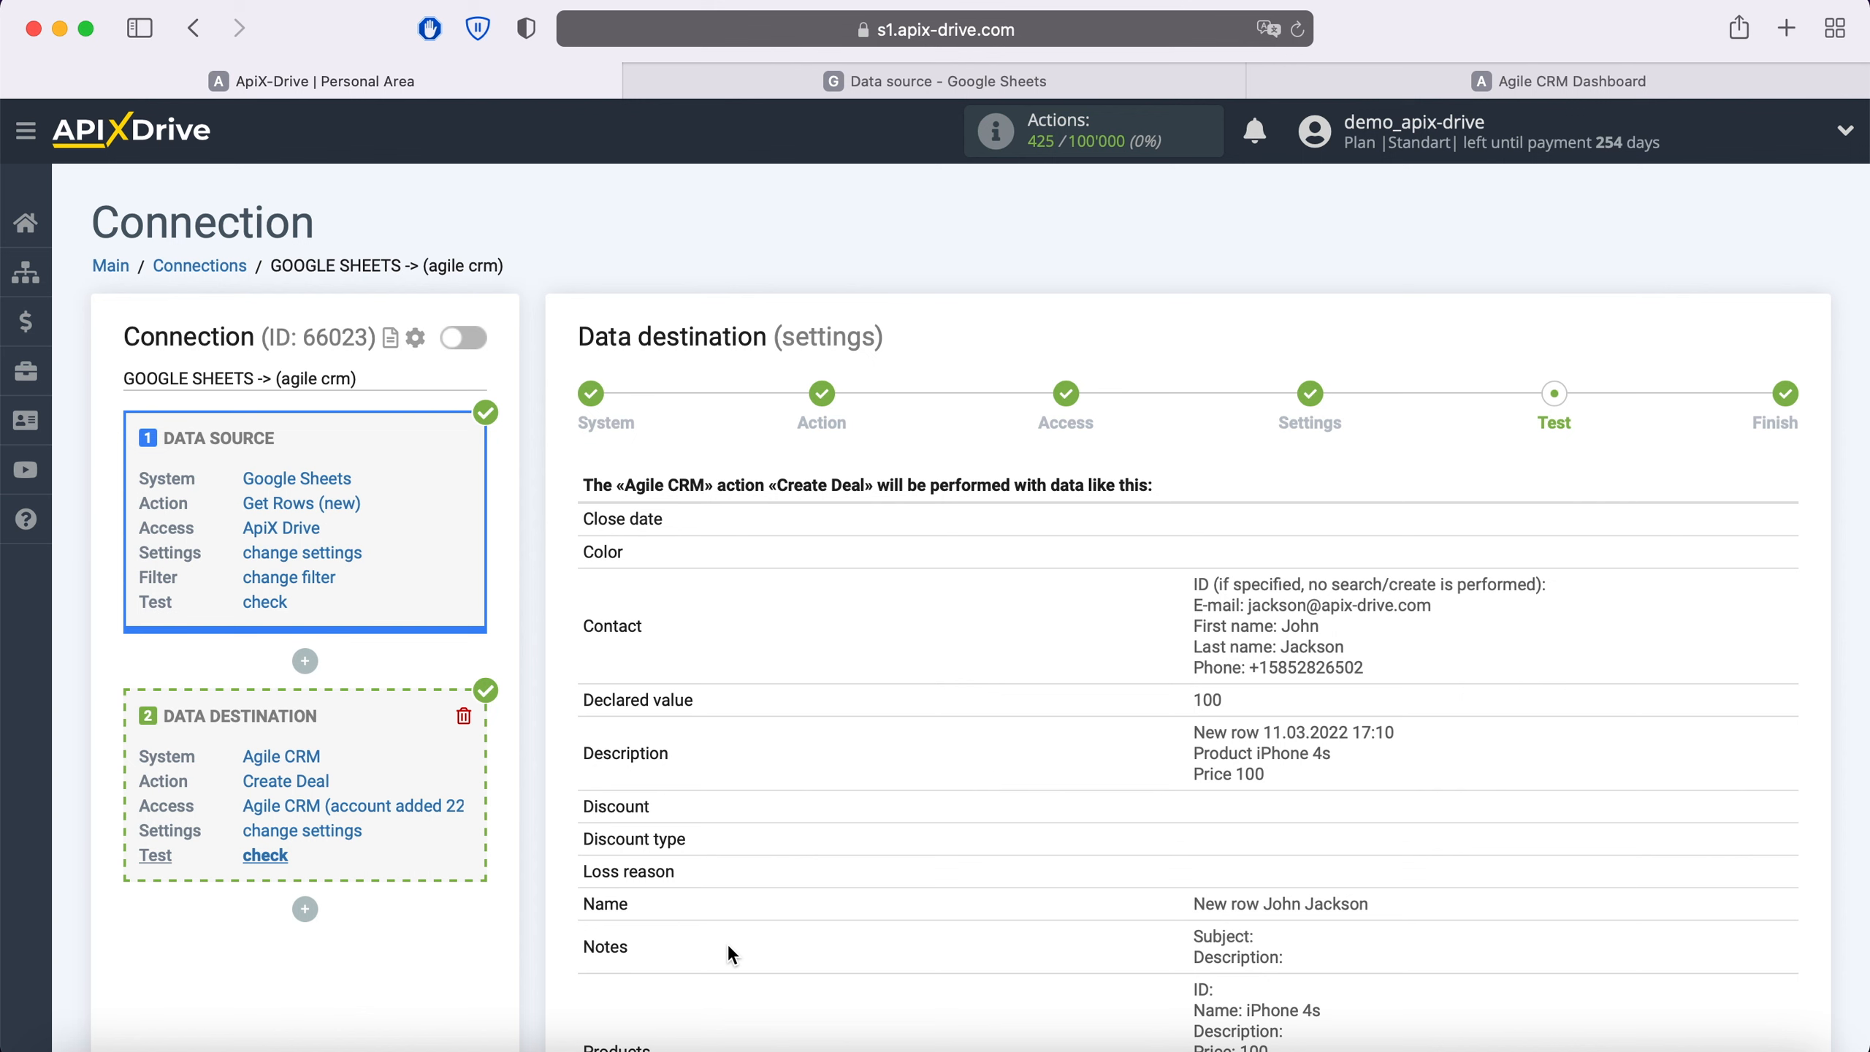
{"action": "scroll", "coordinate": [729, 949], "scroll_direction": "down", "scroll_amount": 6}
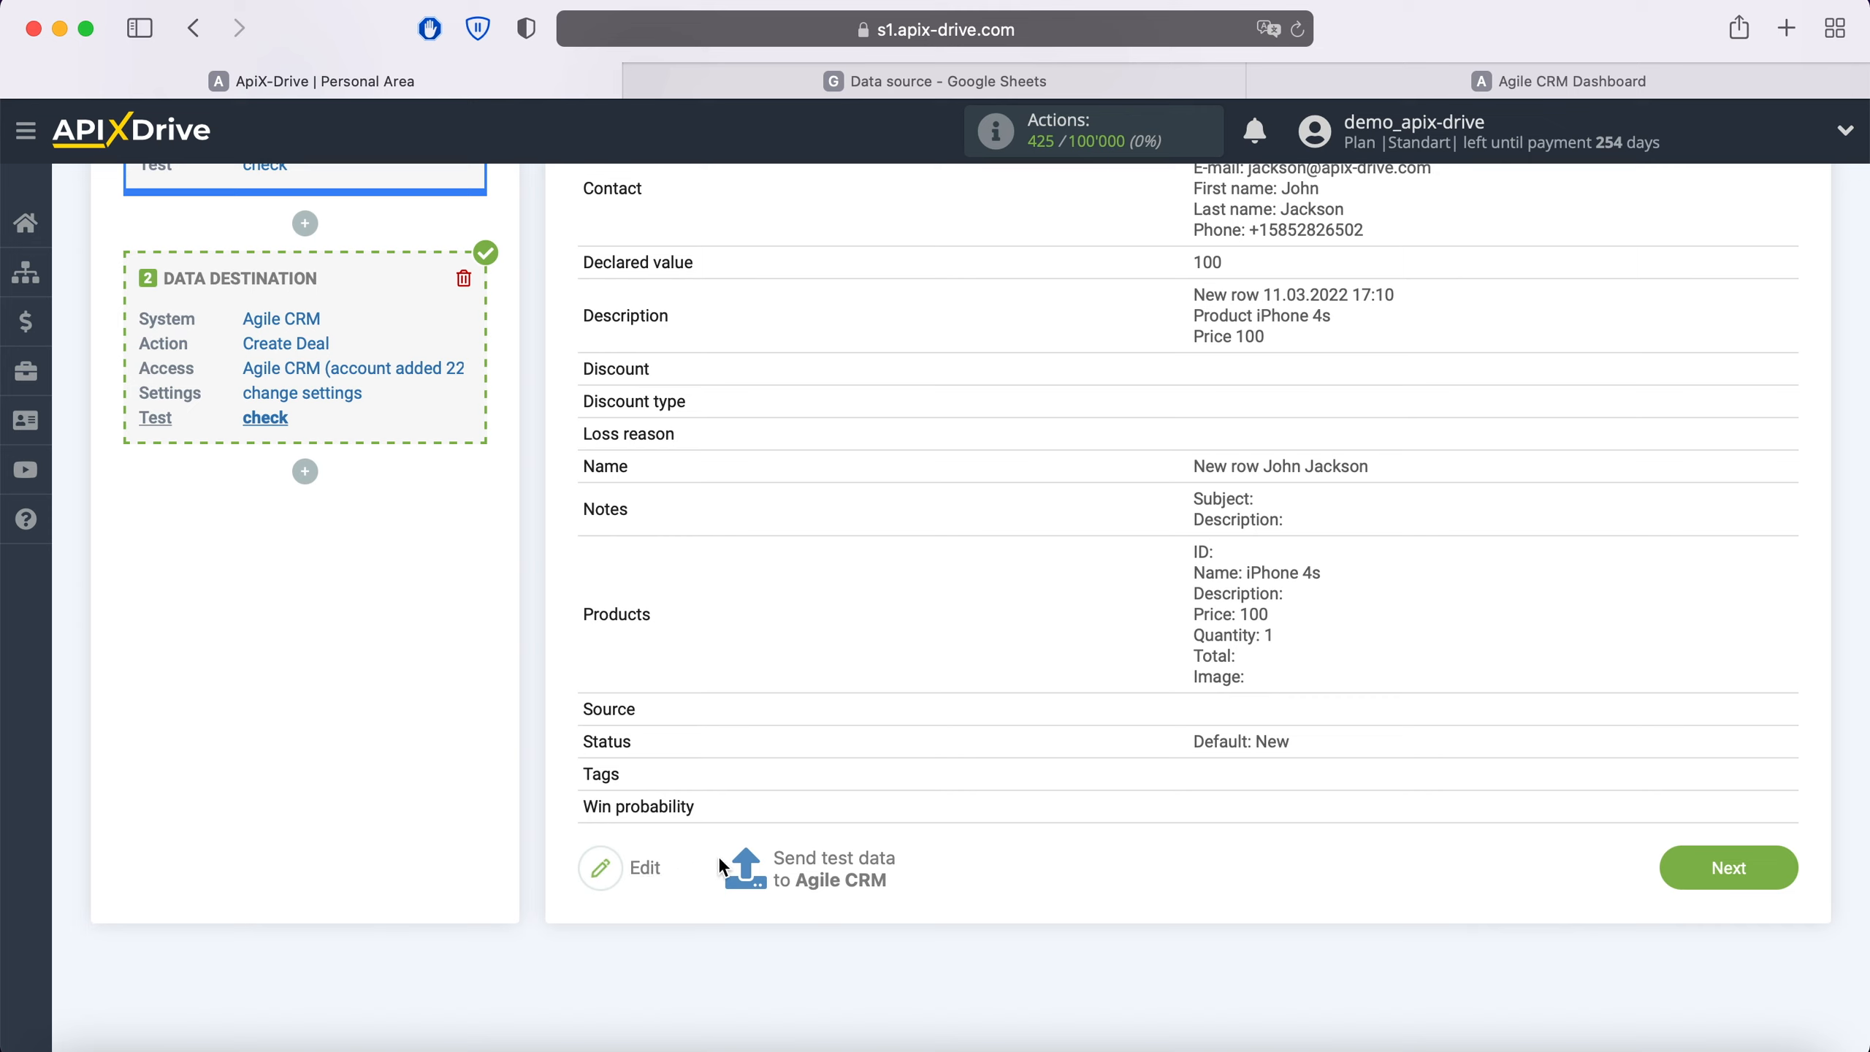
{"action": "left_click", "coordinate": [836, 857]}
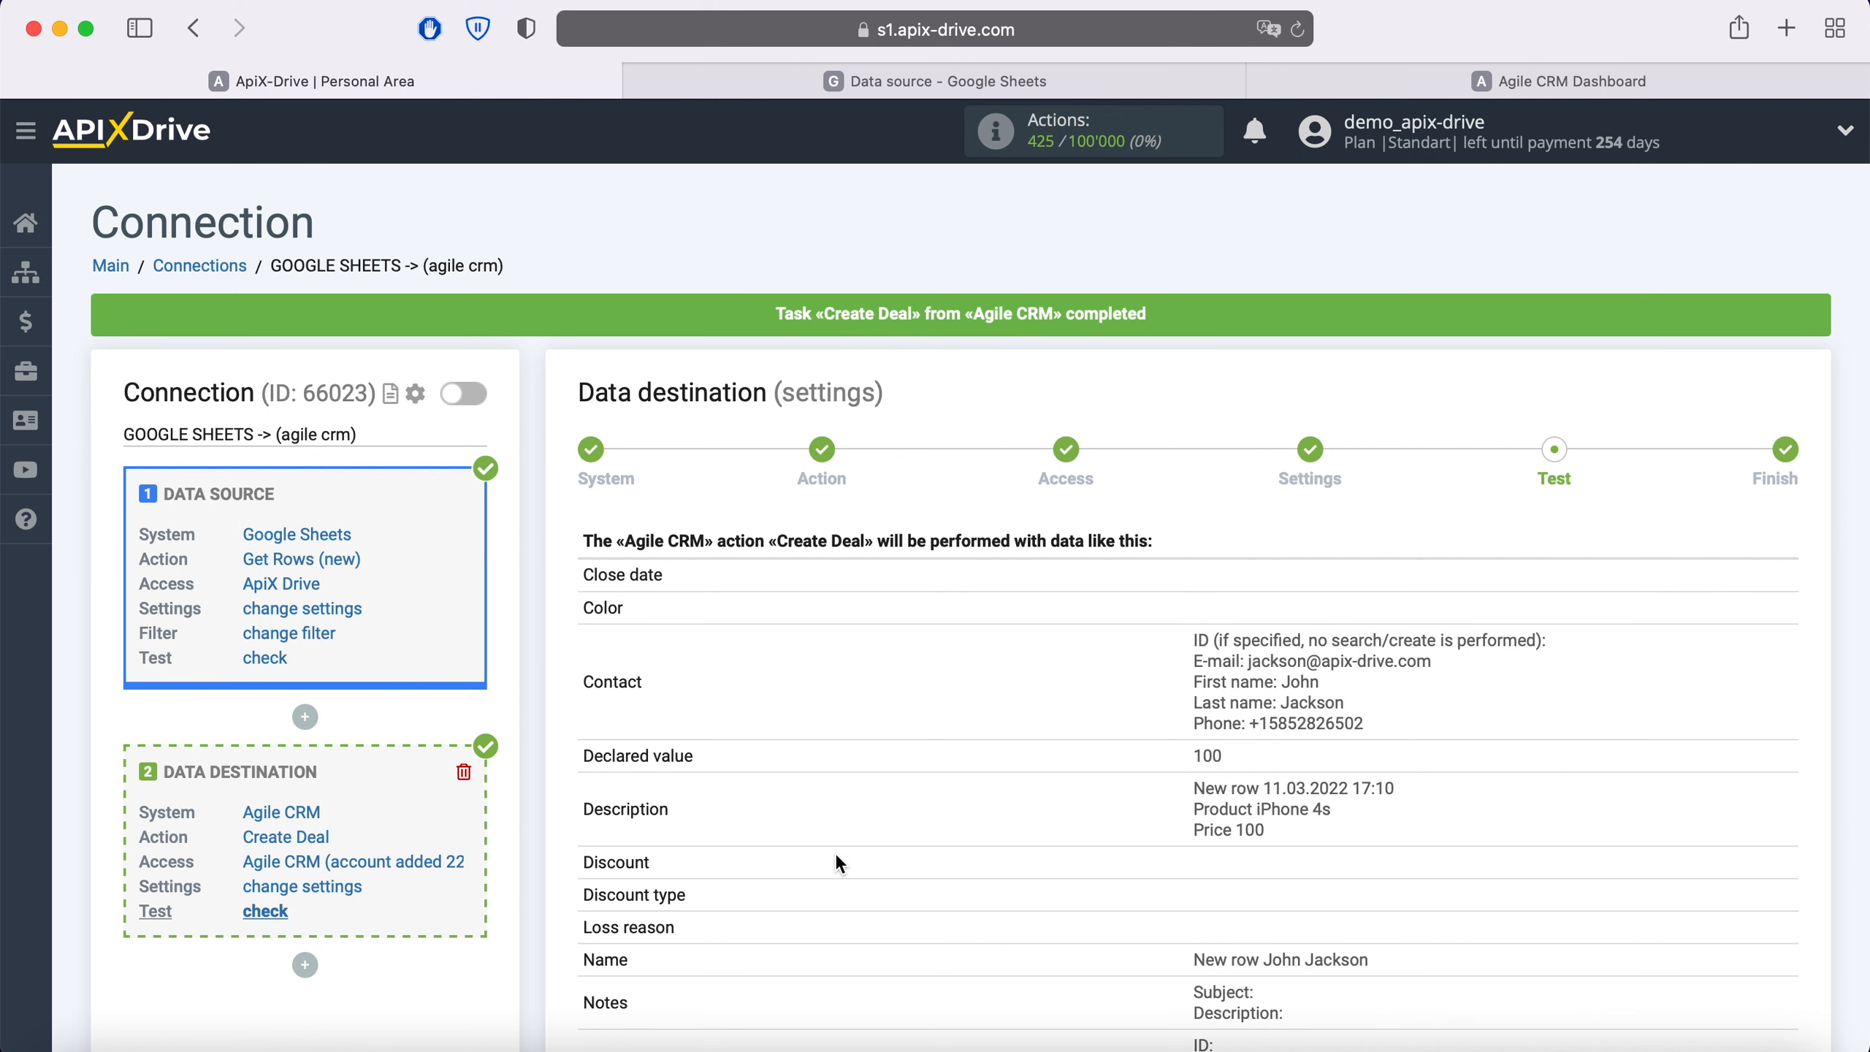
Switch to Agile CRM, reload the deals list, and inspect the newly created deal and its related contact.
{"action": "left_click", "coordinate": [1443, 77]}
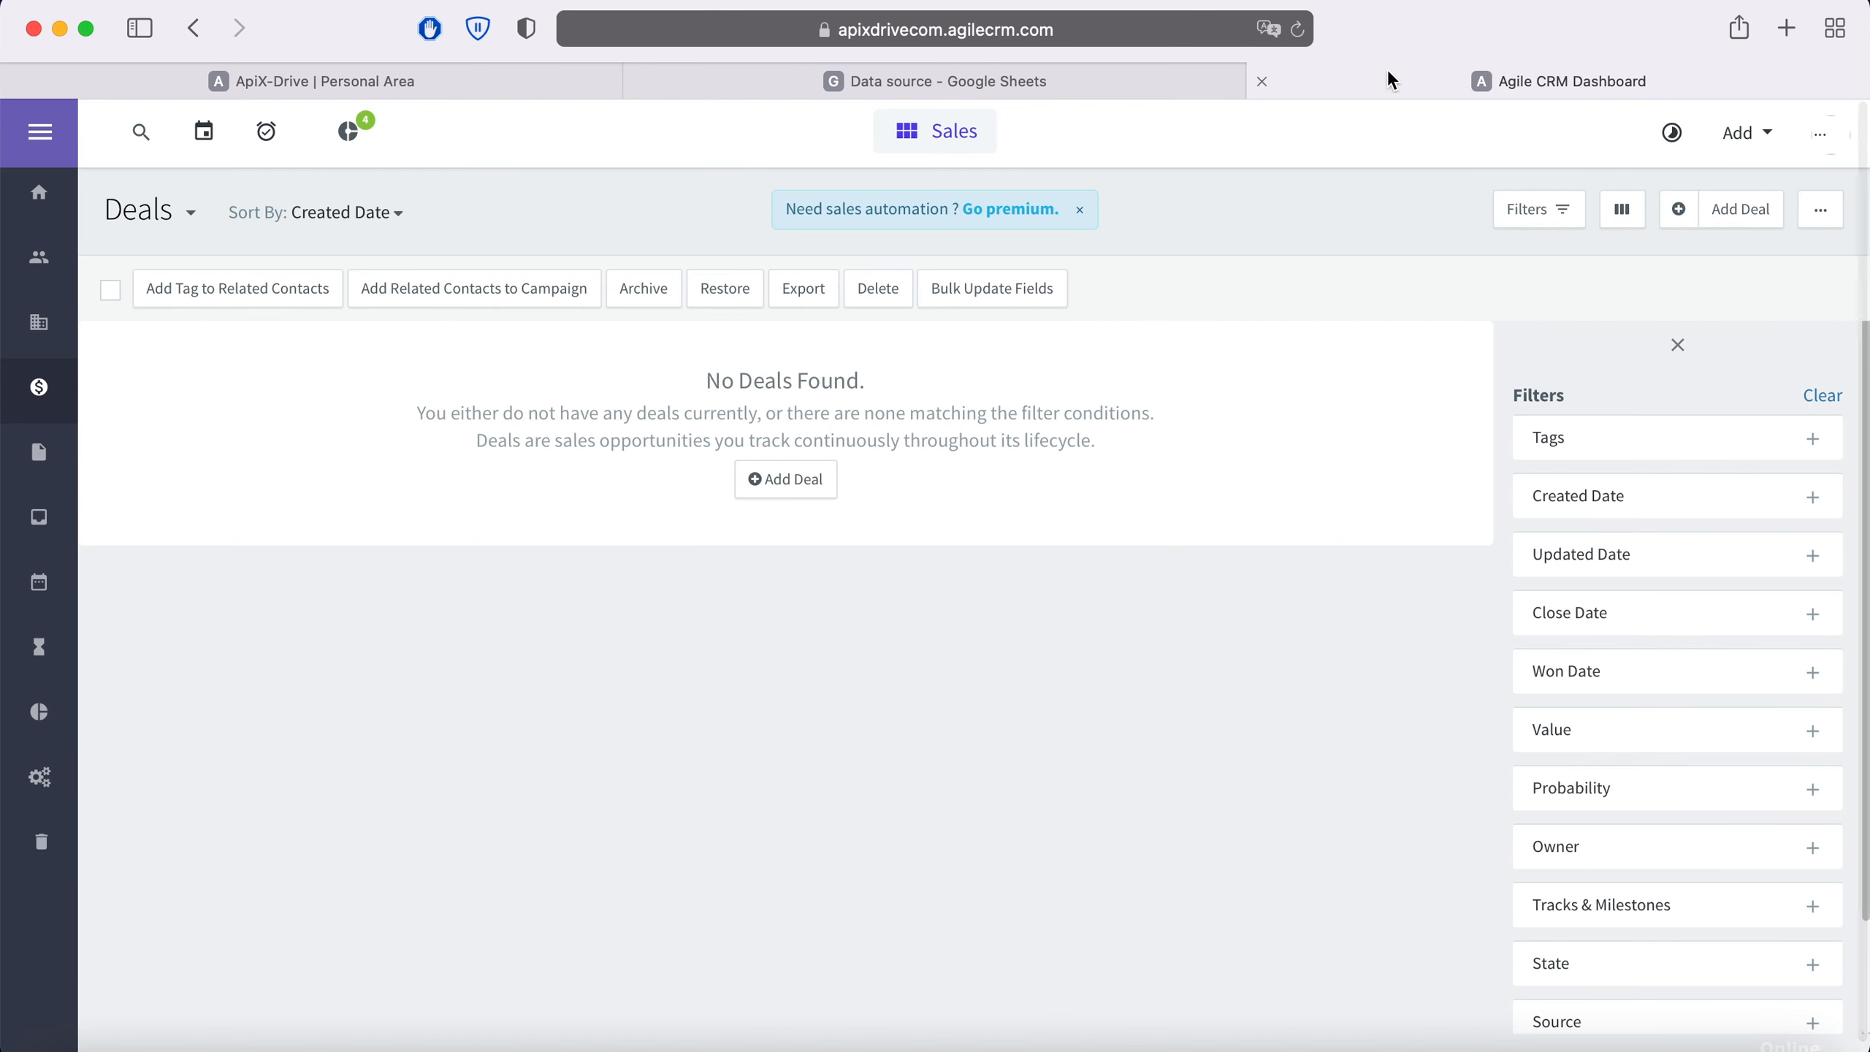
{"action": "left_click", "coordinate": [1299, 29]}
{"action": "left_click", "coordinate": [284, 391]}
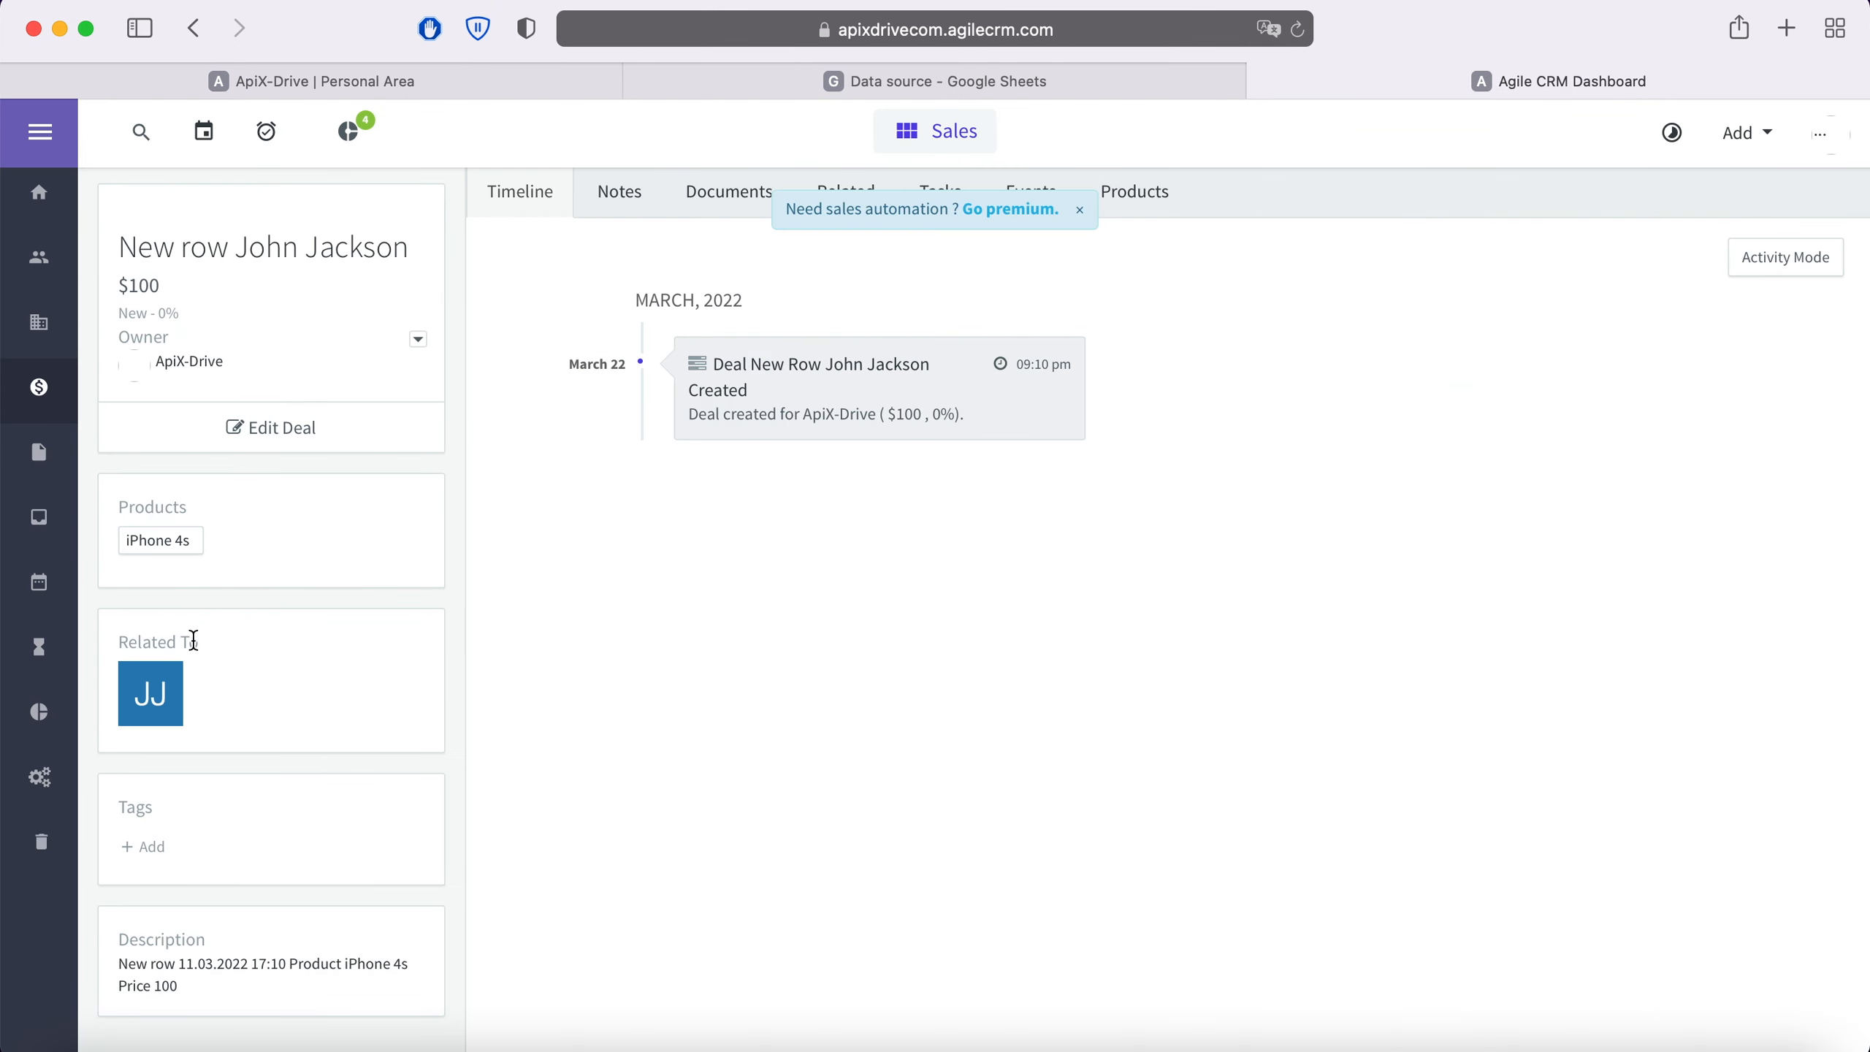
{"action": "left_click", "coordinate": [166, 690]}
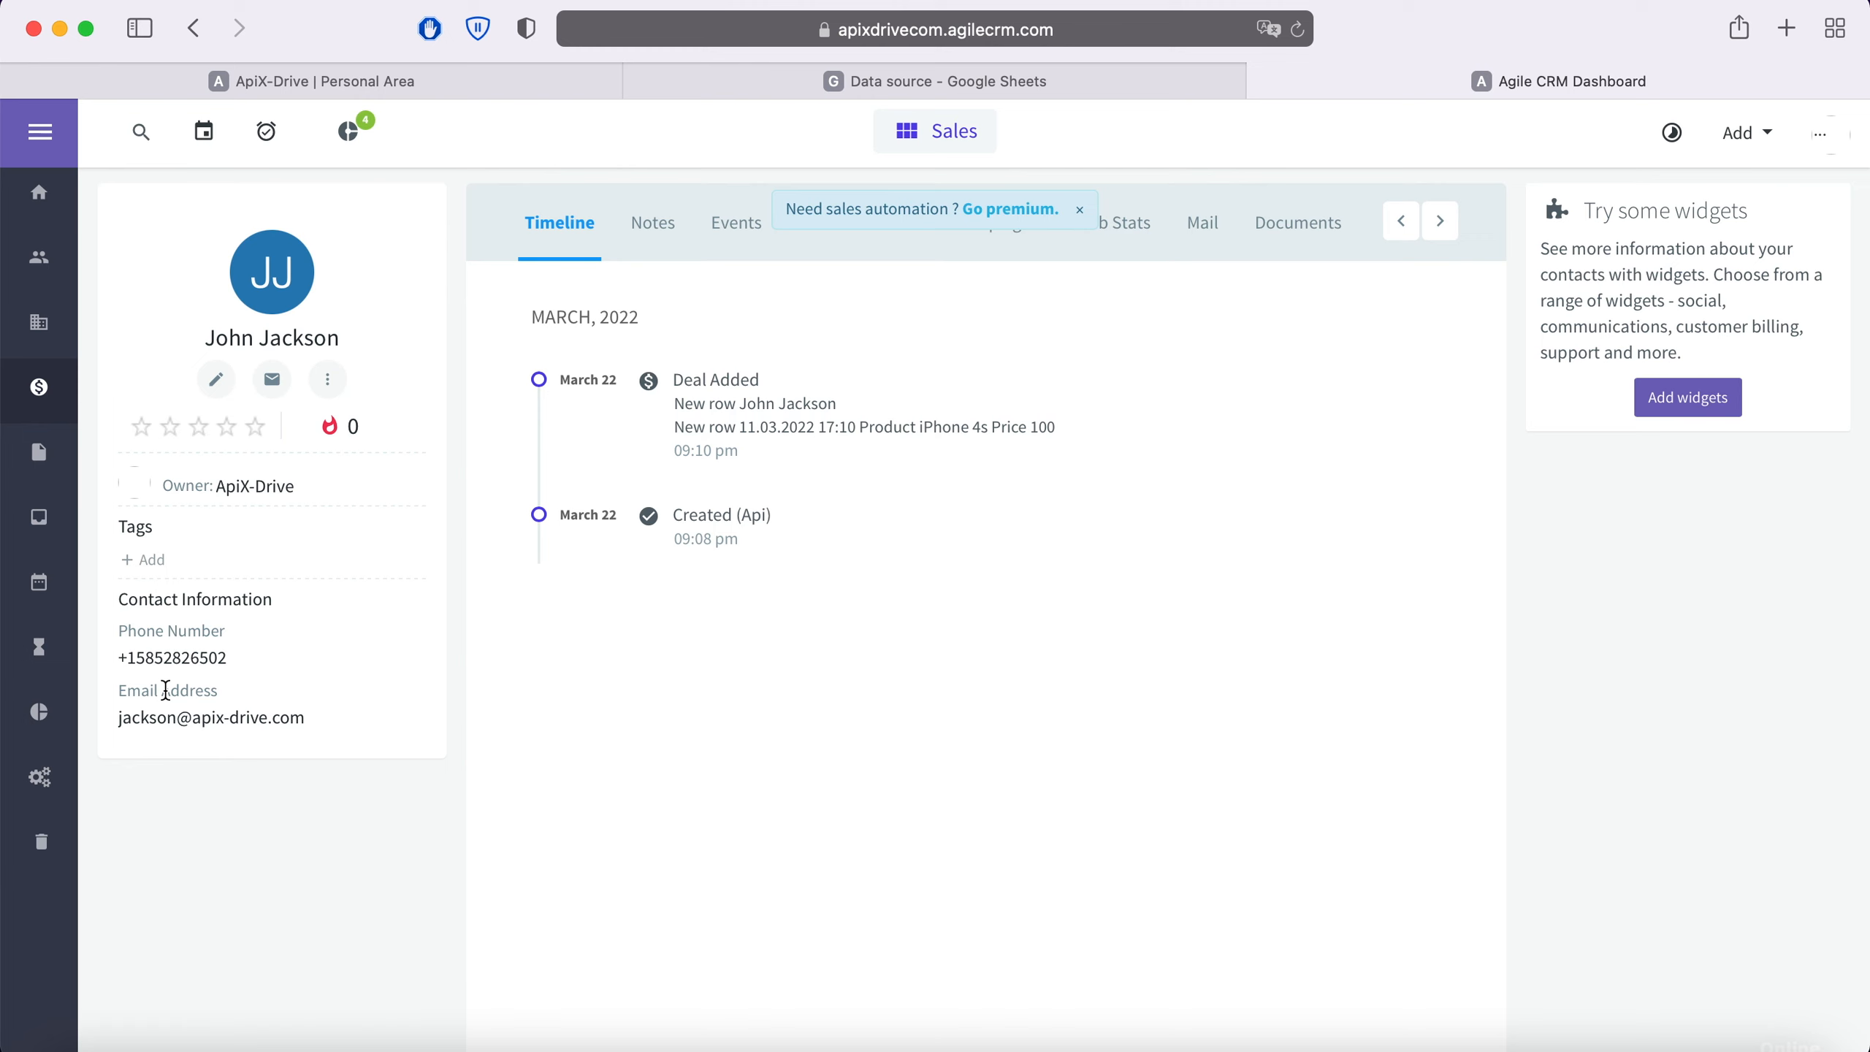
Return to ApiX-Drive, finish the data destination setup and enable auto-update for the connection.
{"action": "left_click", "coordinate": [295, 77]}
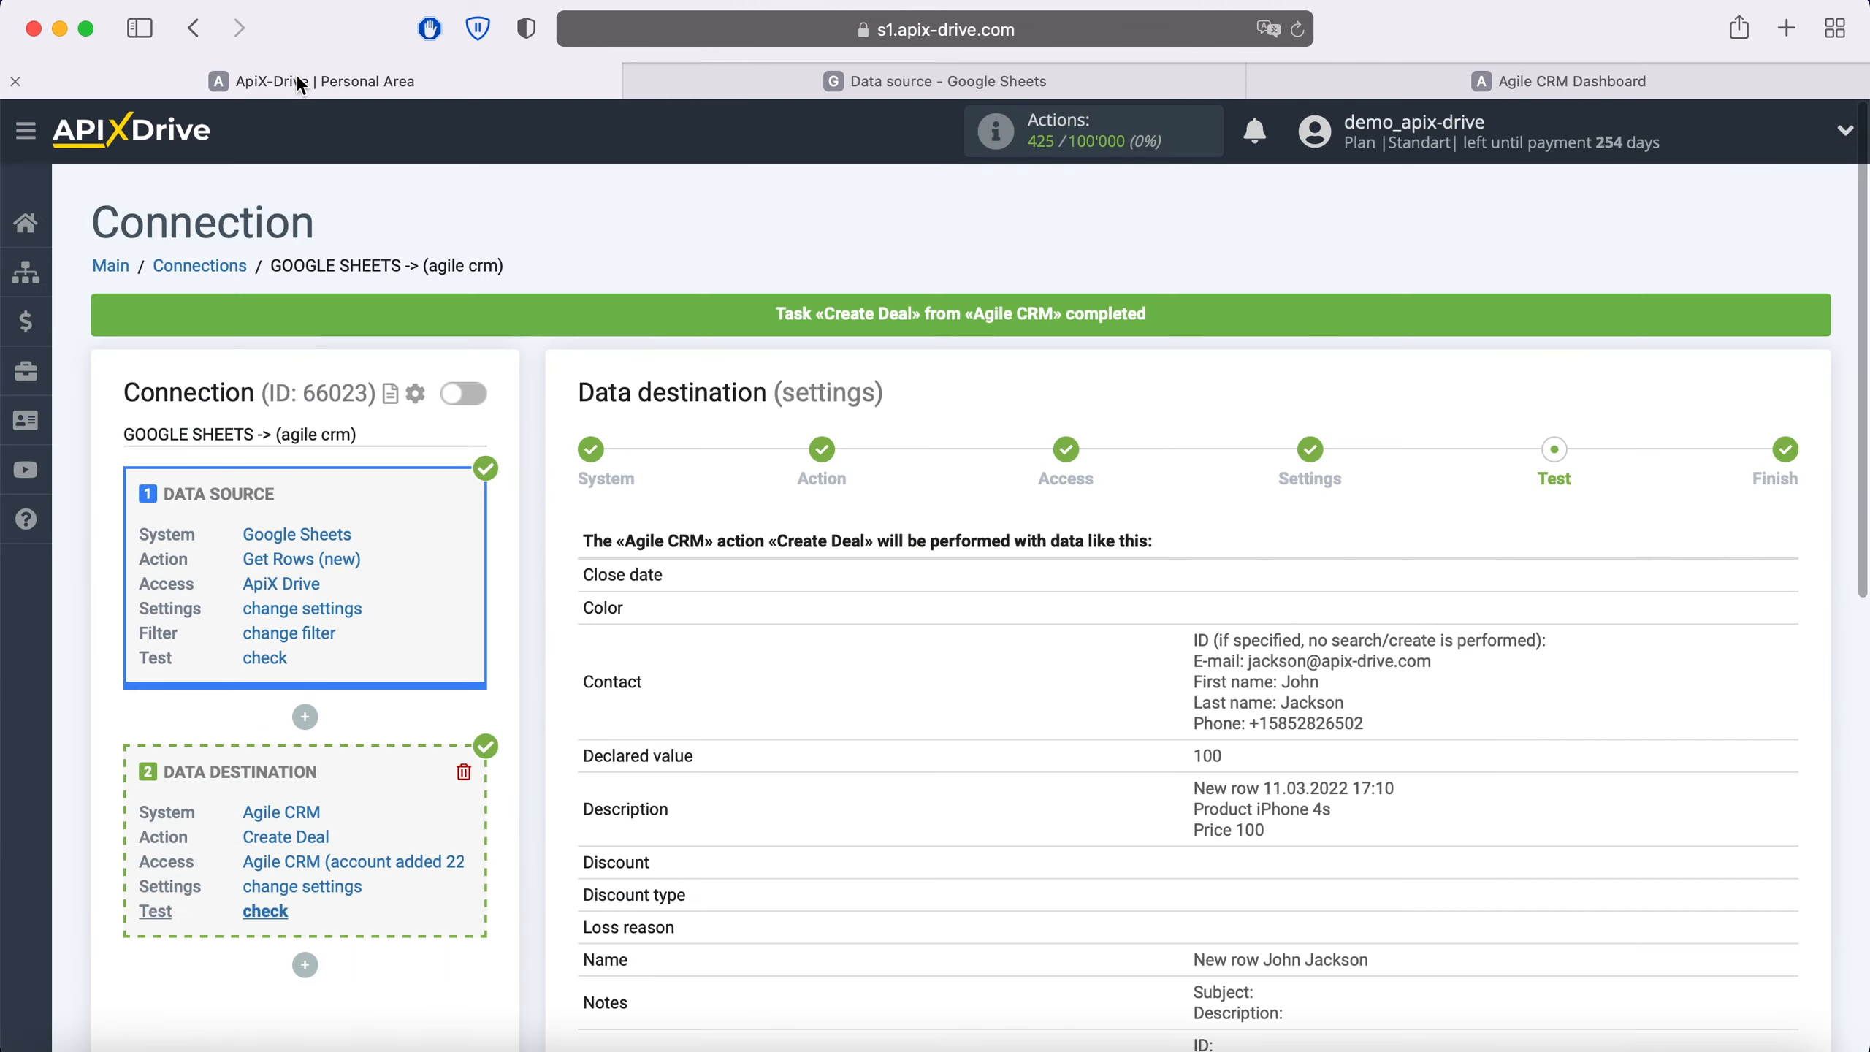
{"action": "scroll", "coordinate": [1578, 608], "scroll_direction": "down", "scroll_amount": 7}
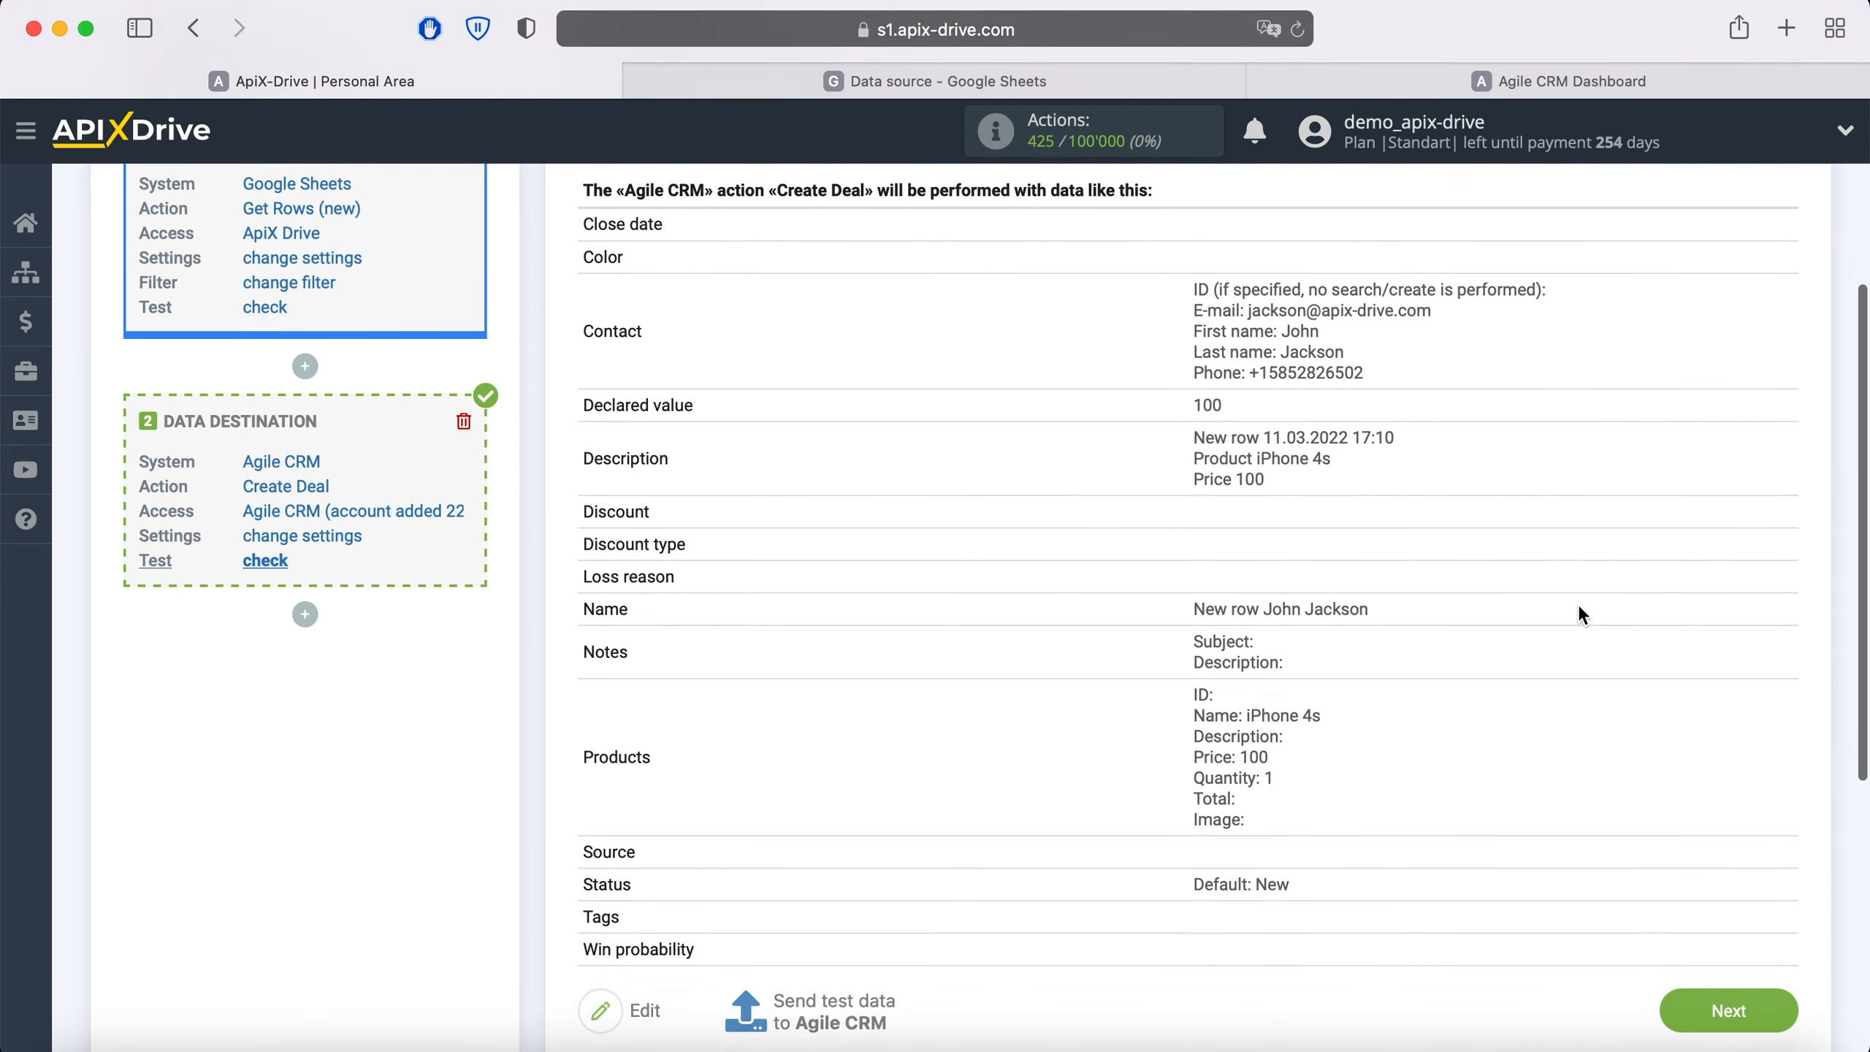
{"action": "left_click", "coordinate": [1788, 894]}
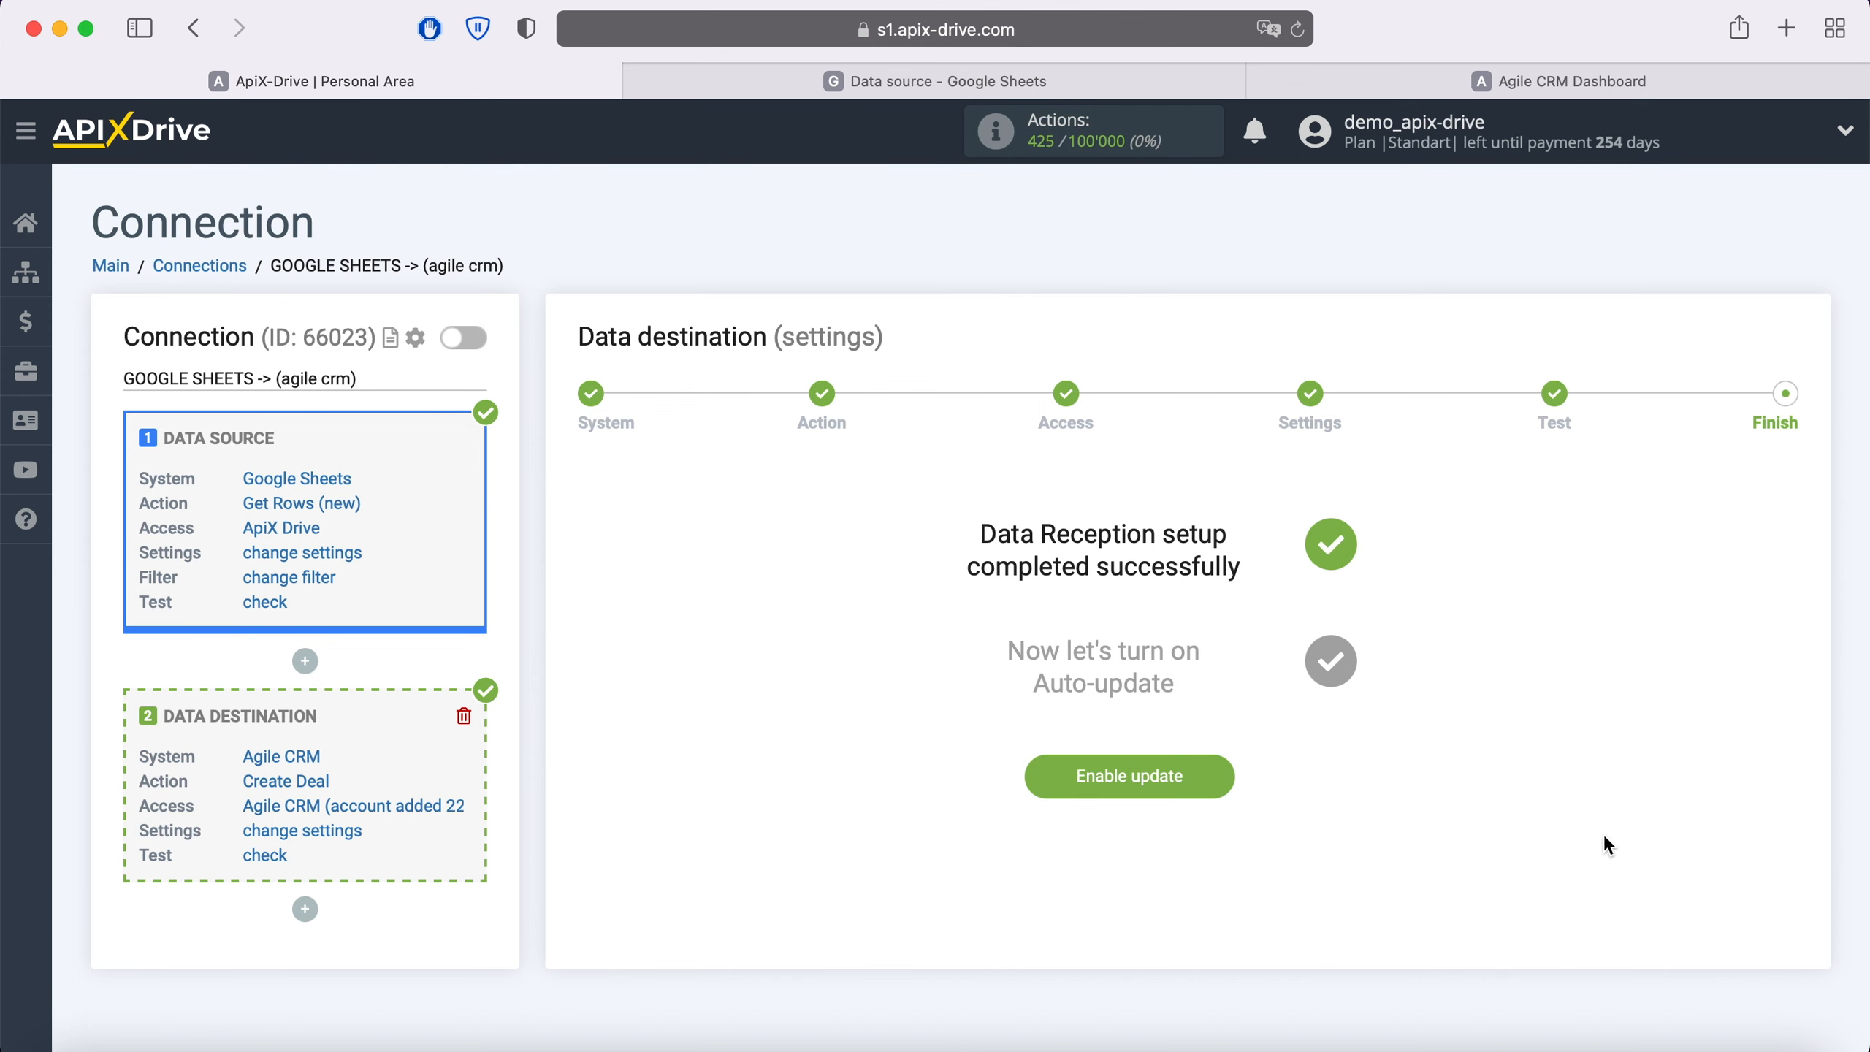
{"action": "left_click", "coordinate": [1204, 778]}
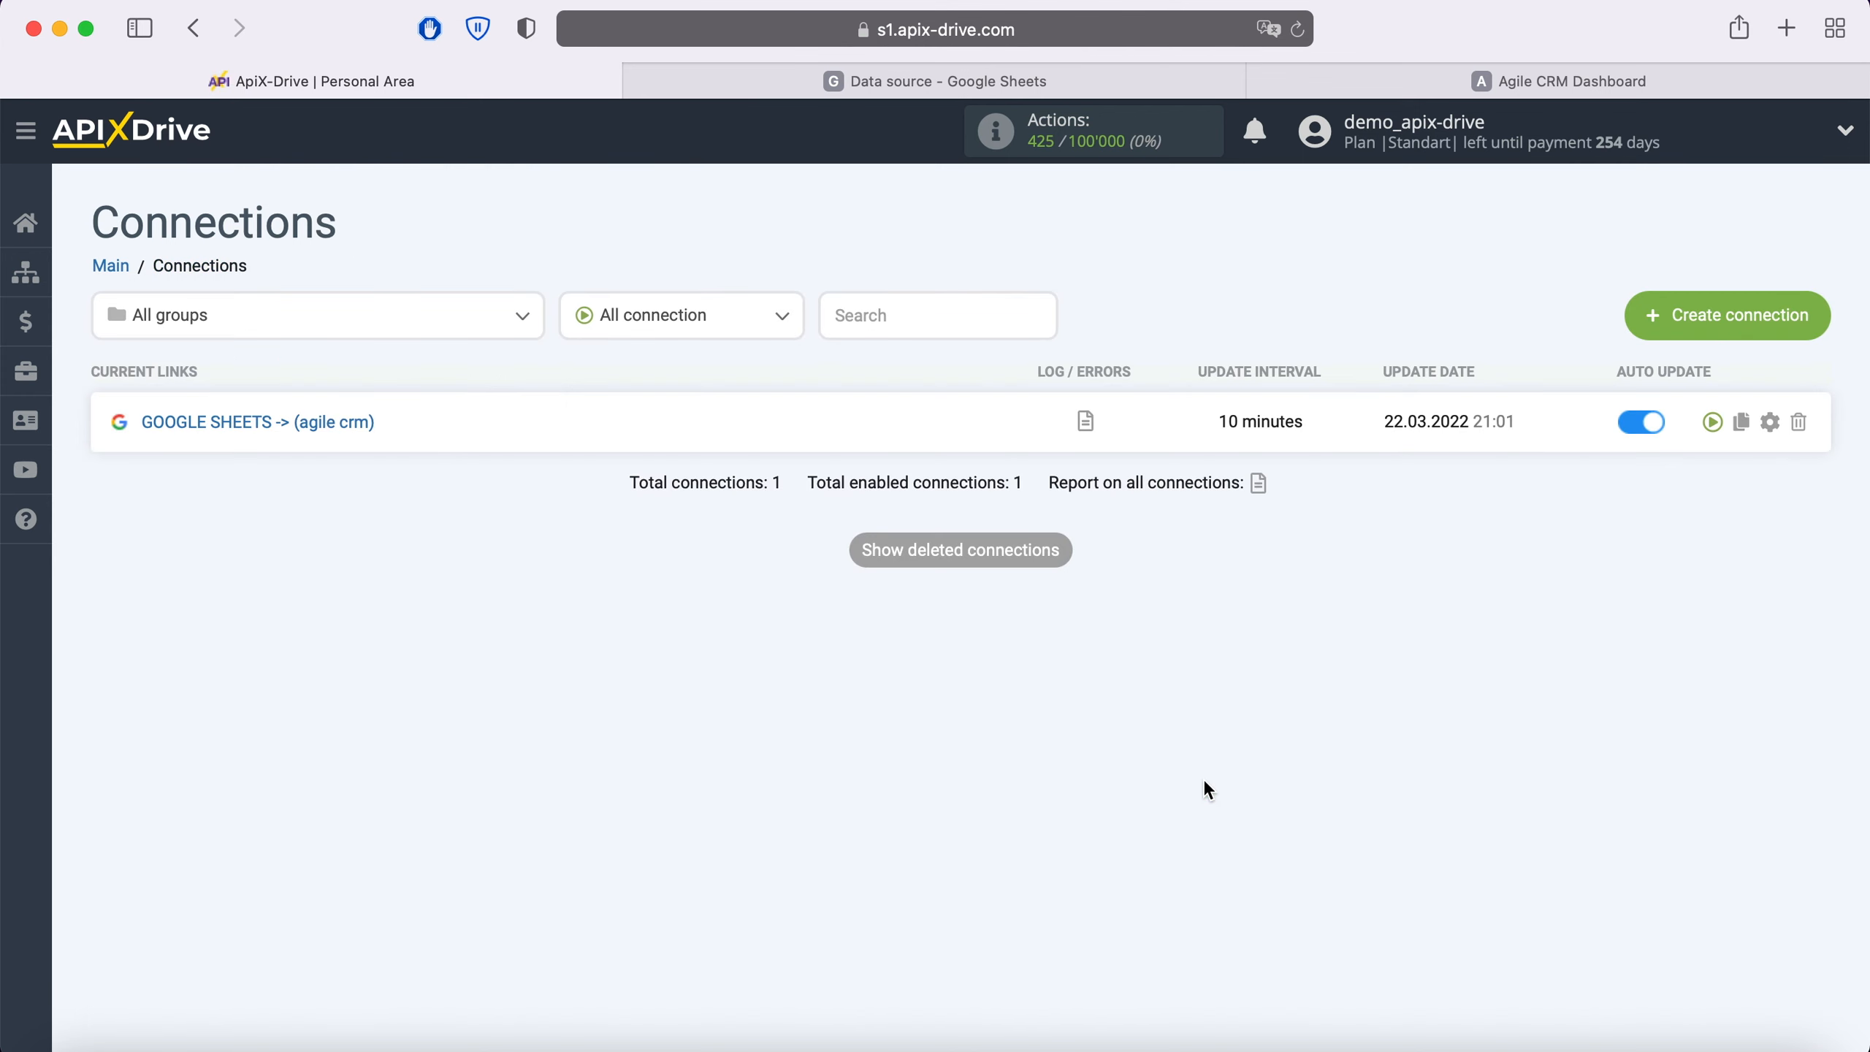
Set the Google Sheets to Agile CRM connection's update interval to 5 minutes and save the connection setup.
{"action": "left_click", "coordinate": [1770, 421]}
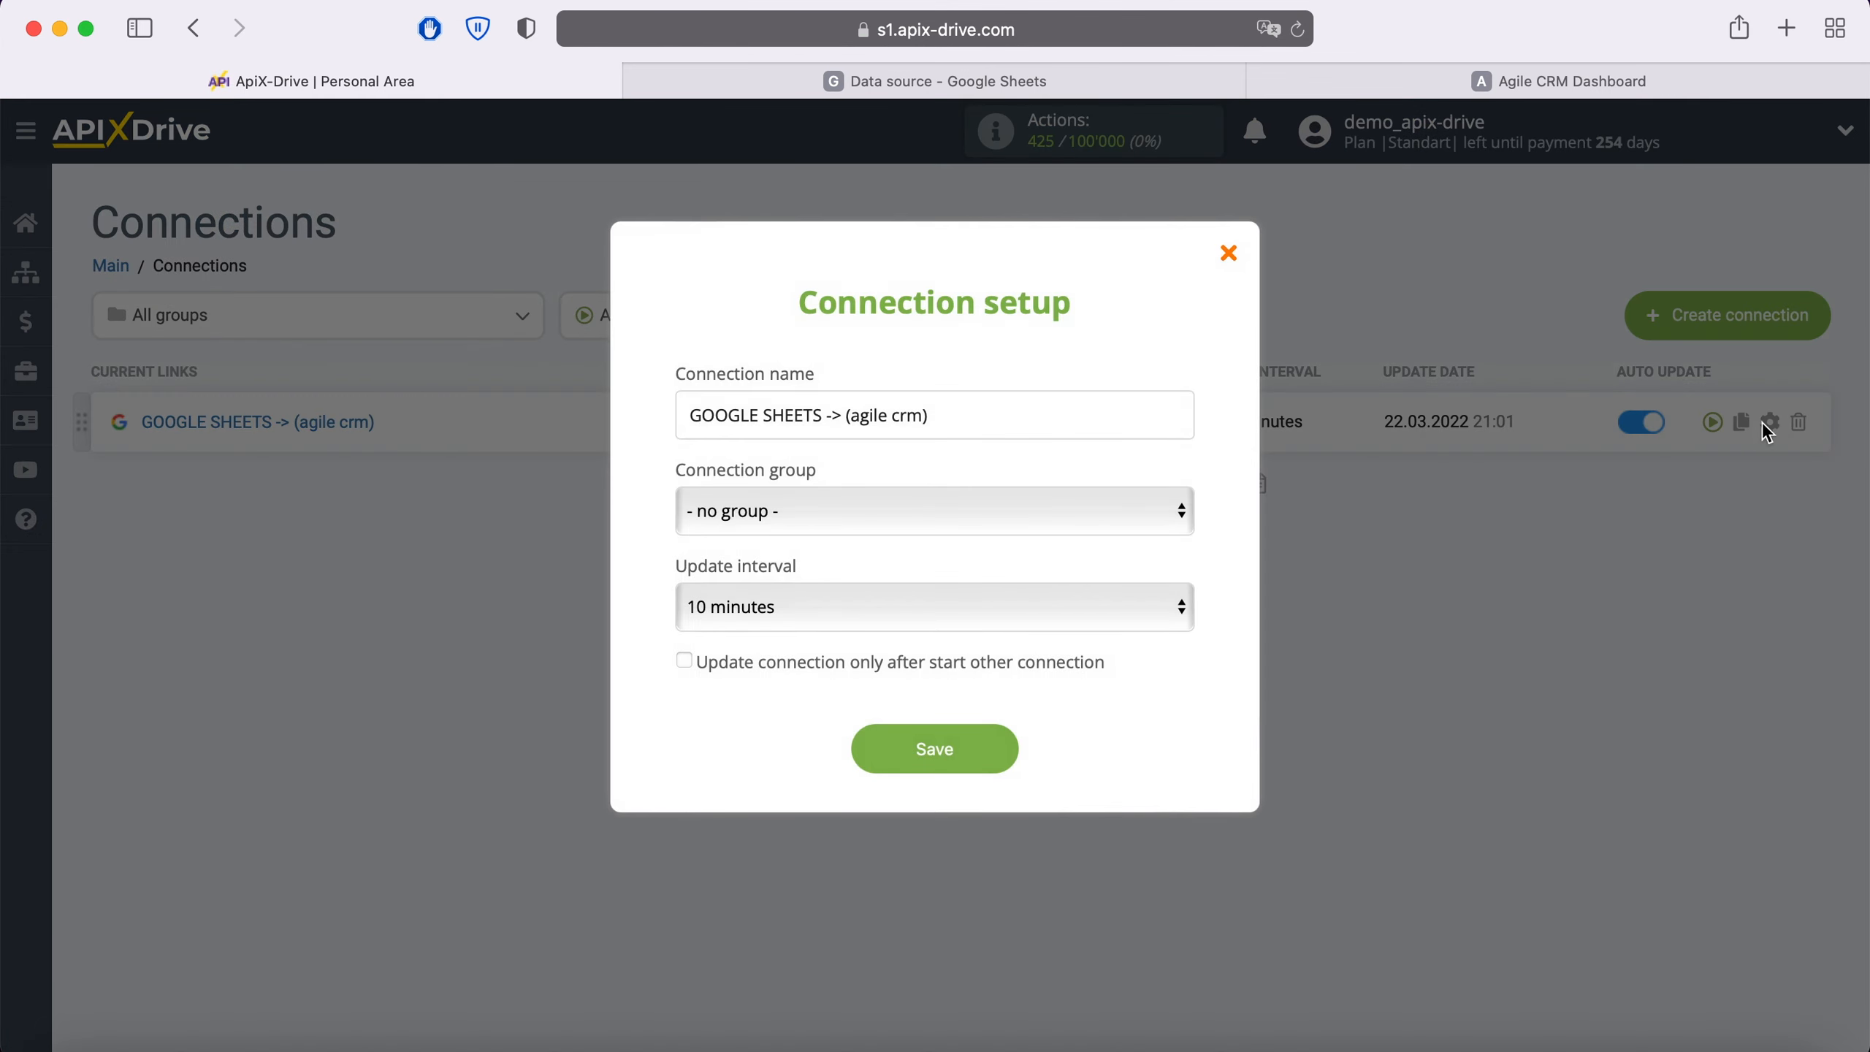
{"action": "left_click", "coordinate": [1103, 609]}
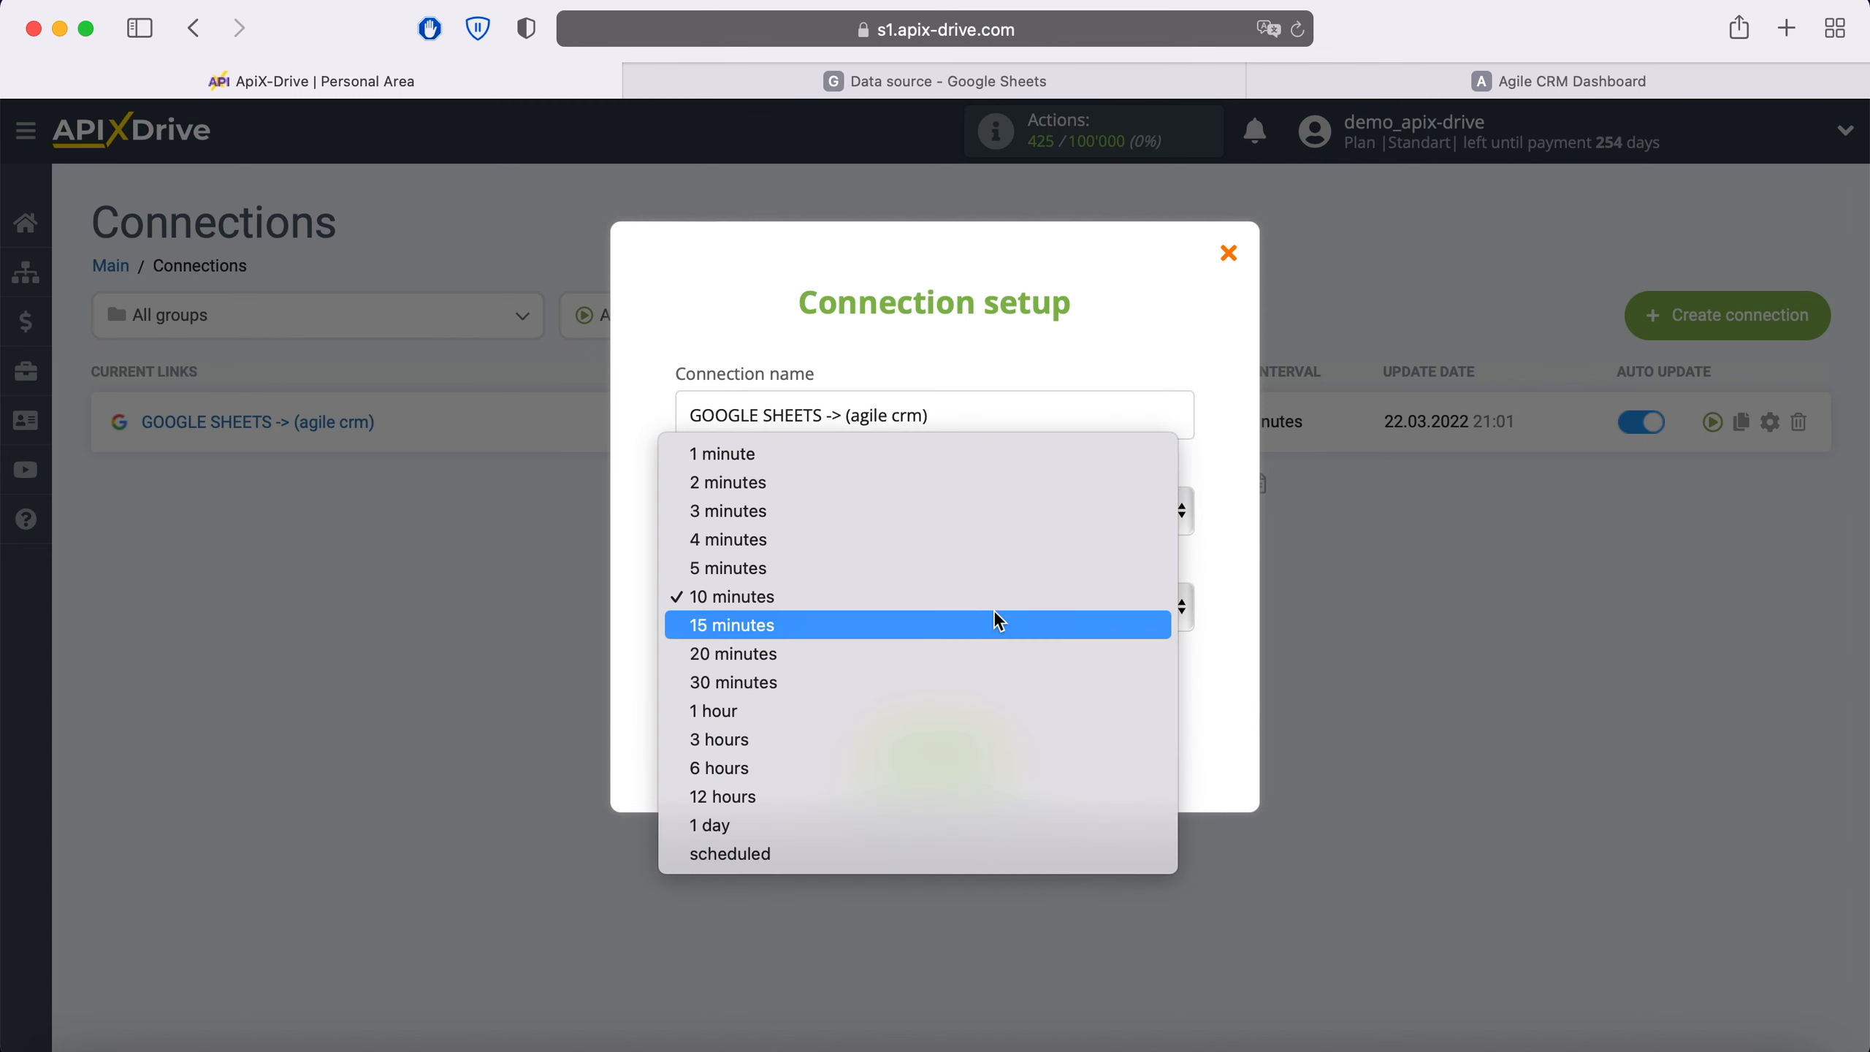
{"action": "left_click", "coordinate": [891, 567]}
{"action": "left_click", "coordinate": [981, 752]}
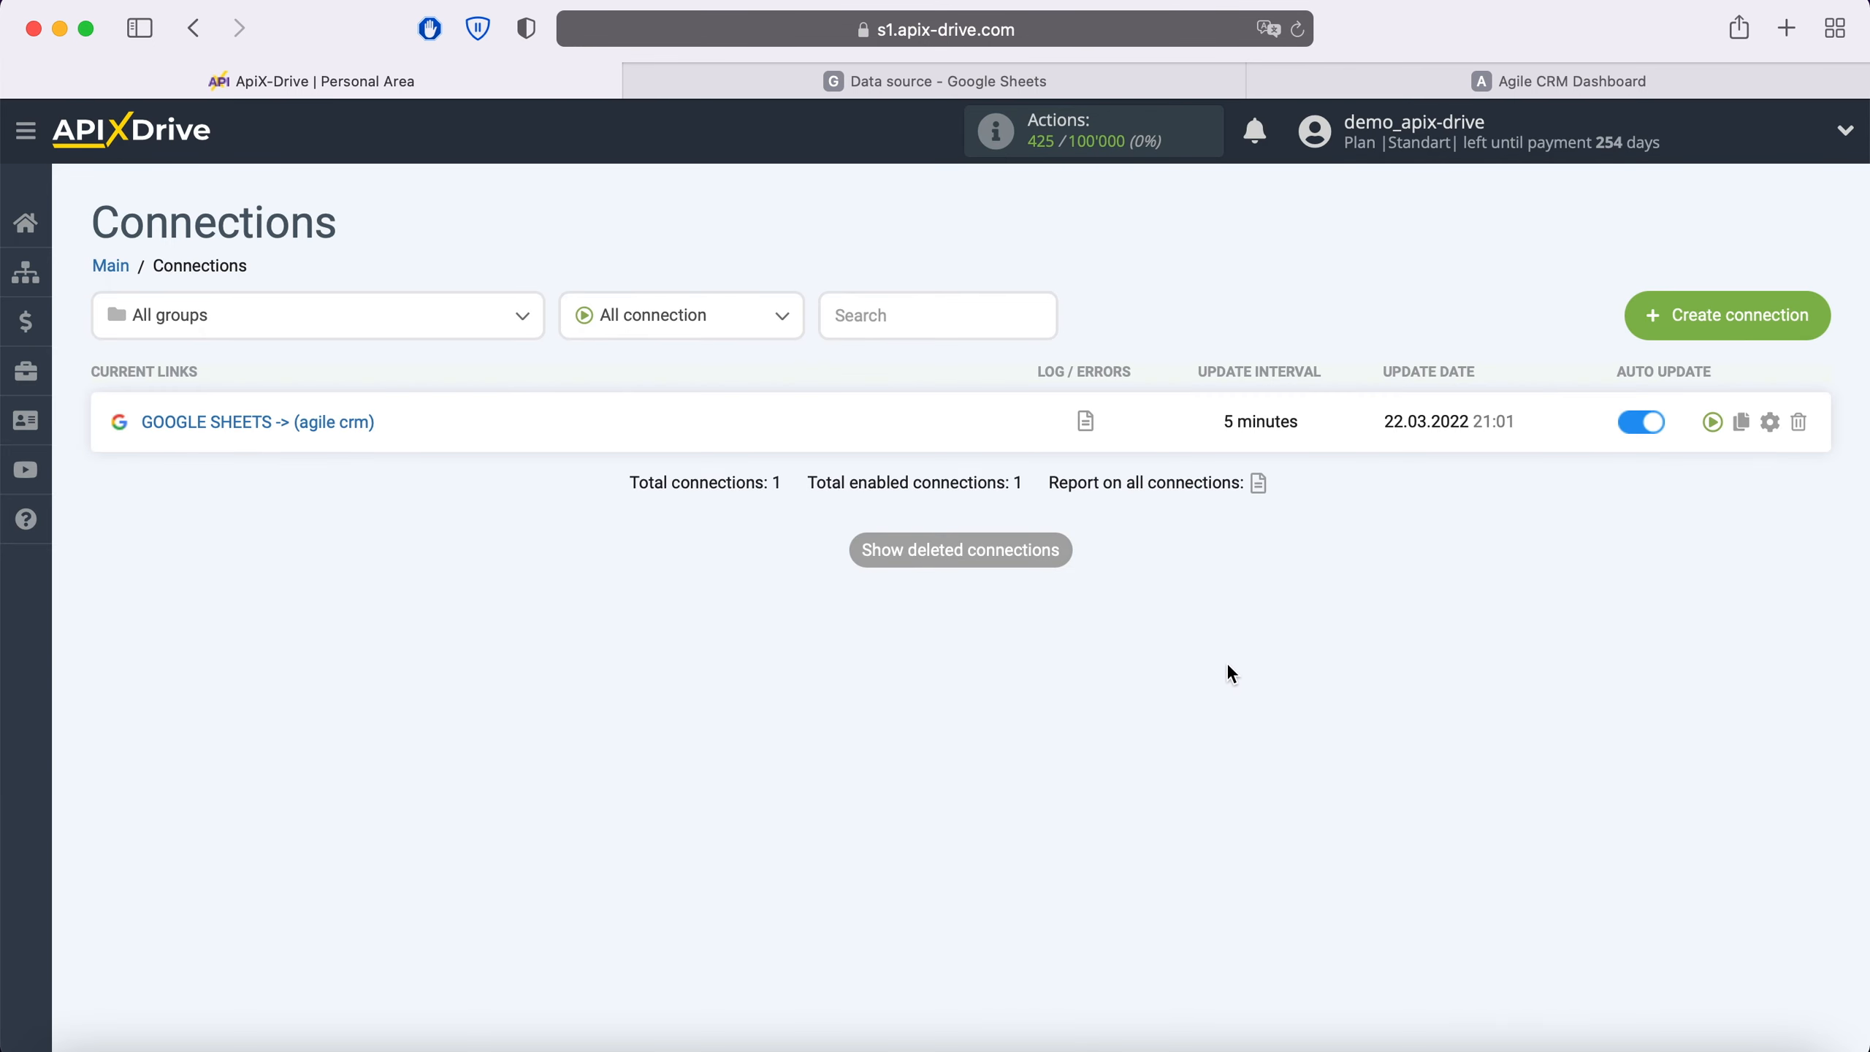